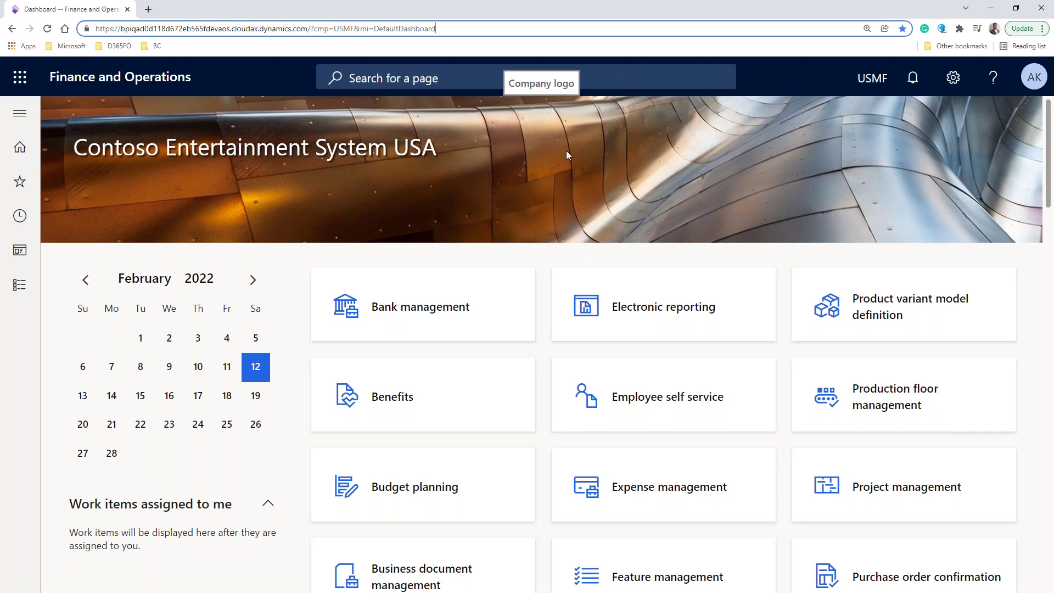
# - Examine the dashboard's company banner, calendar and list of assigned work items
pyautogui.click(554, 183)
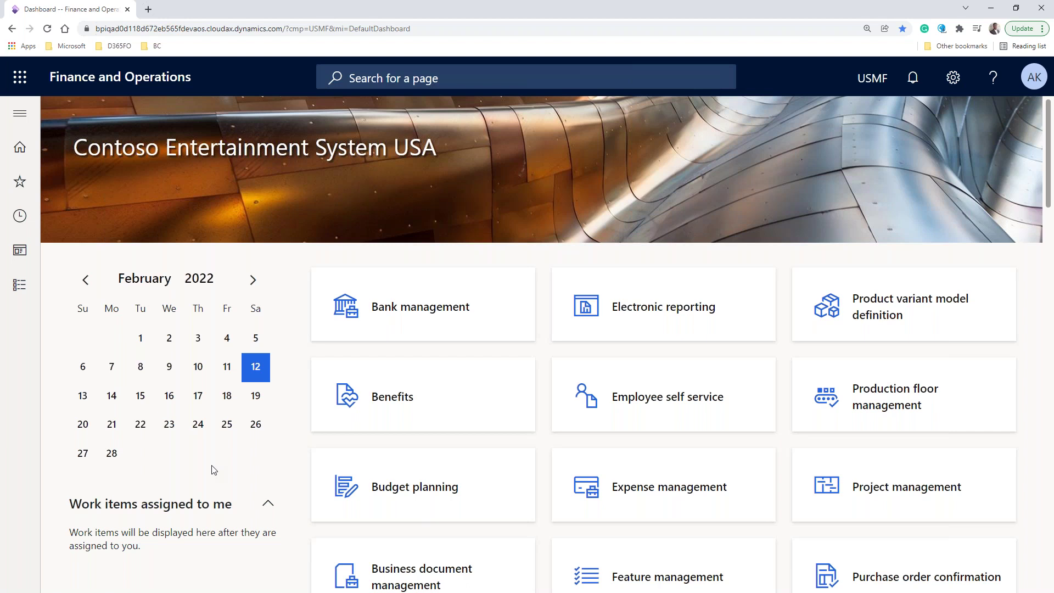
pyautogui.scroll(-2, 213, 470)
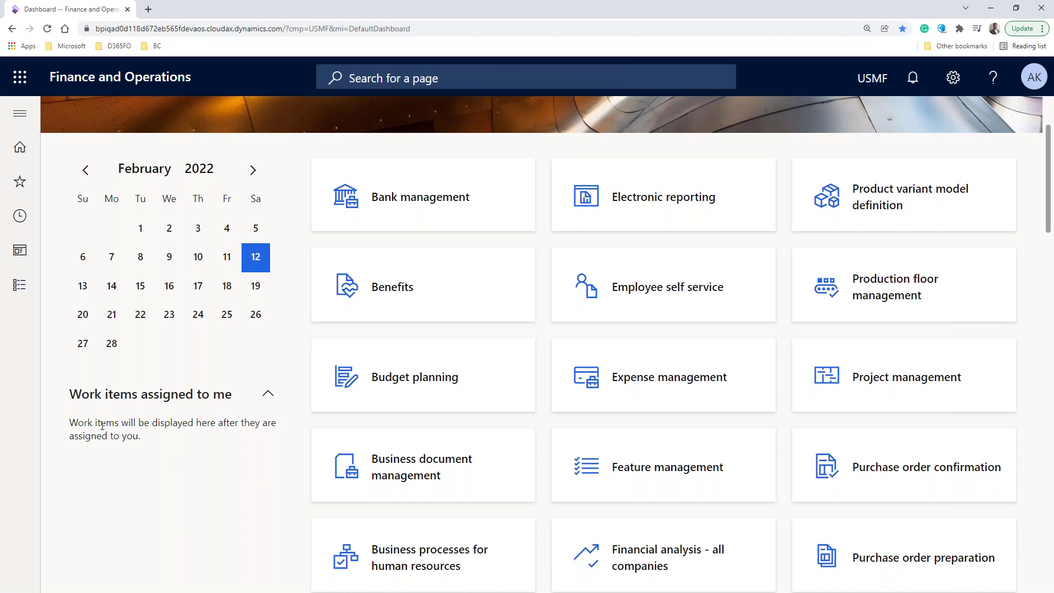
pyautogui.scroll(3, 101, 424)
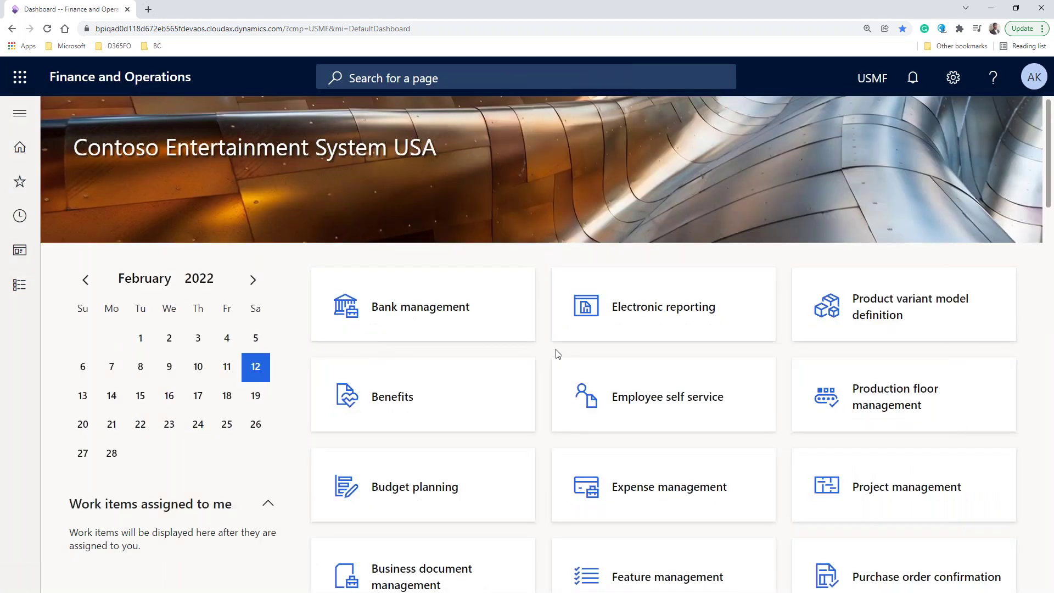
# - Look through all the workspace tiles on the dashboard, from Bank management to Work order management, and return to the start of the page
pyautogui.scroll(-1, 527, 346)
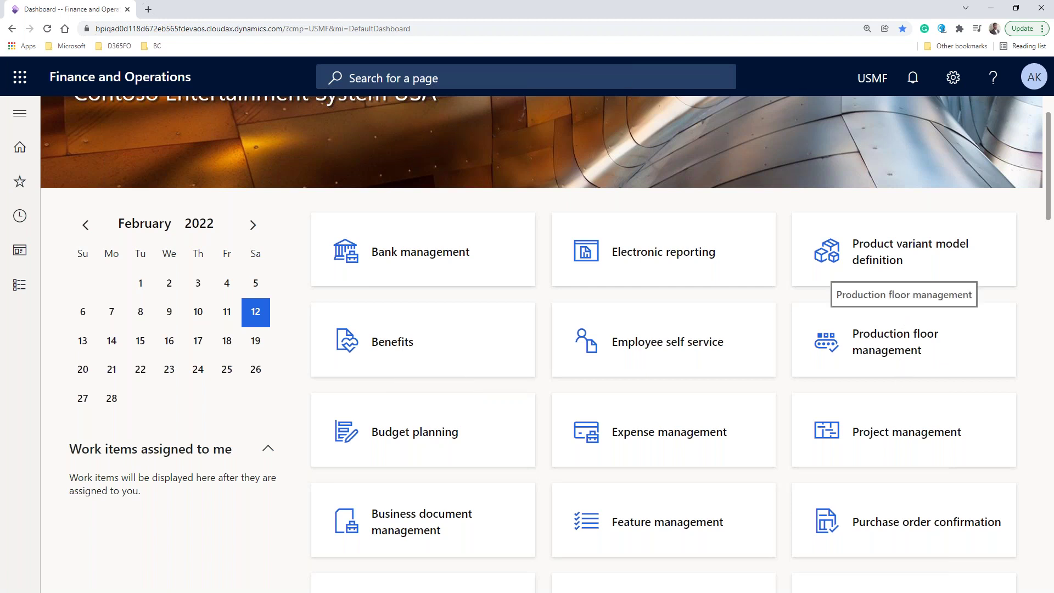
pyautogui.scroll(-1, 899, 372)
pyautogui.scroll(-2, 897, 378)
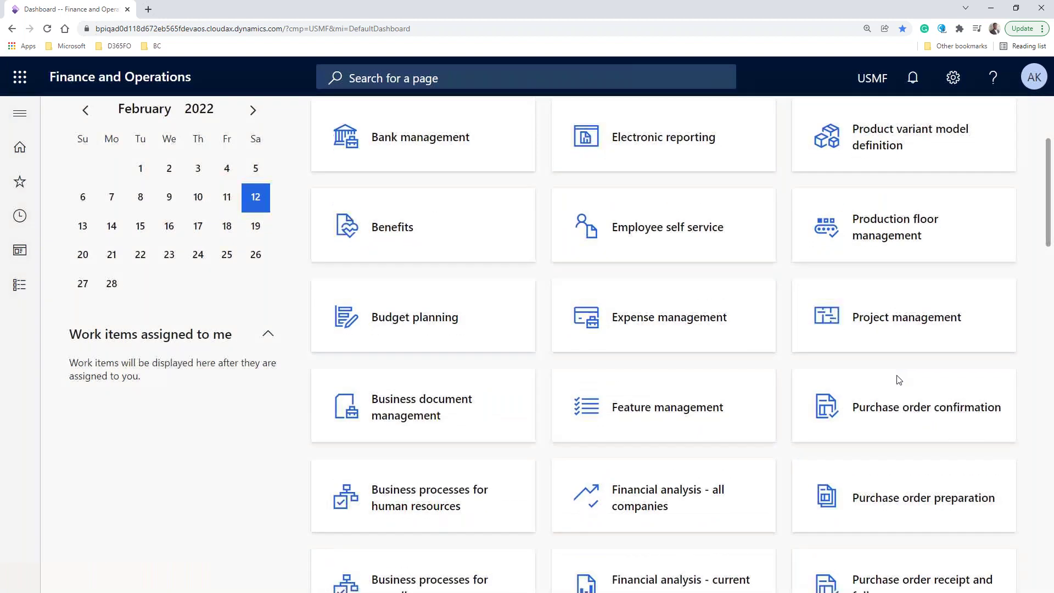
pyautogui.scroll(-2, 899, 380)
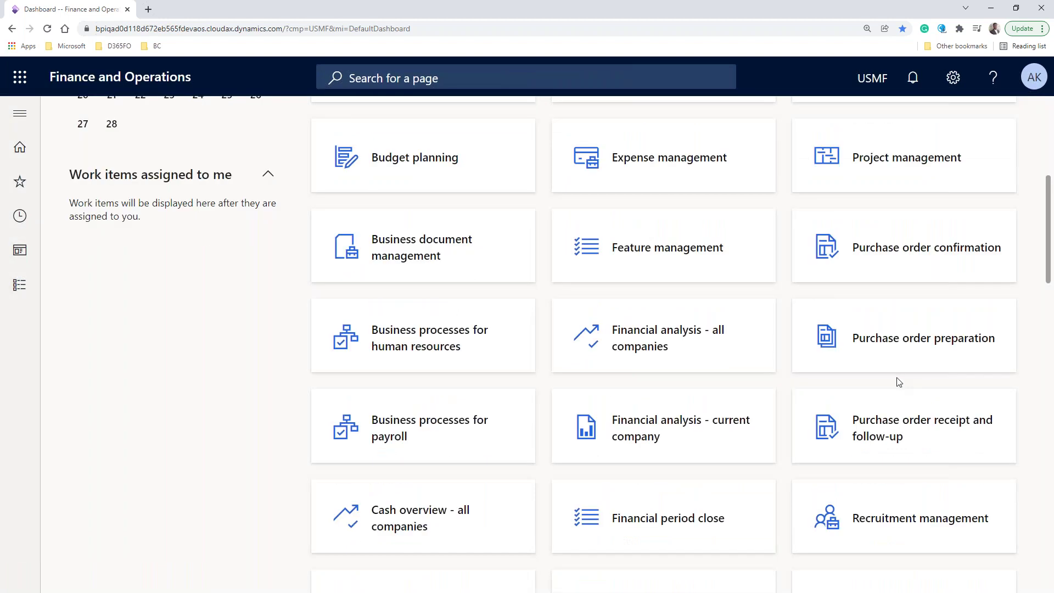
pyautogui.scroll(-5, 898, 382)
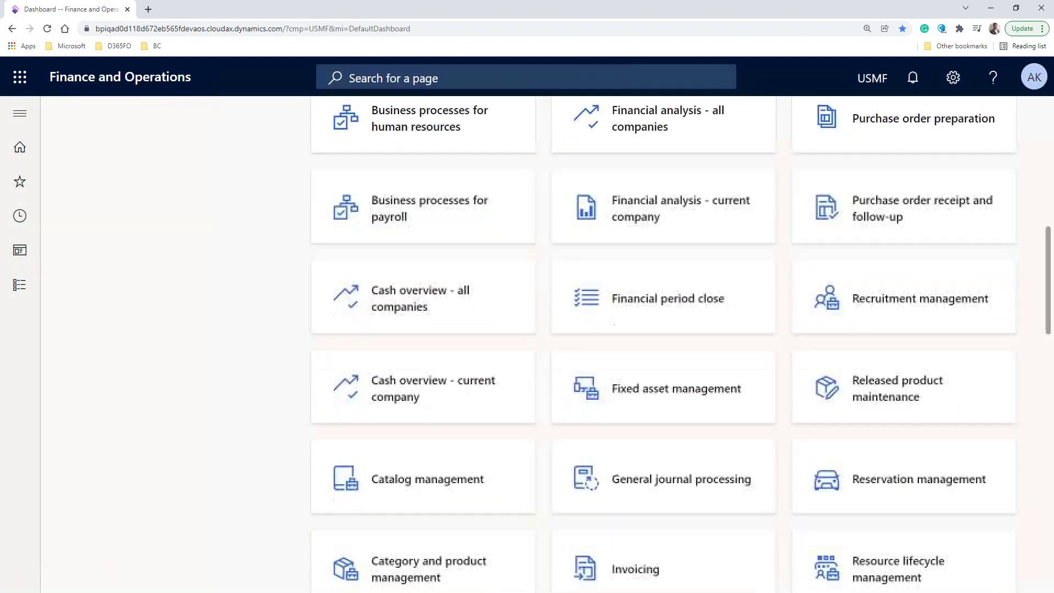
pyautogui.scroll(-1, 762, 454)
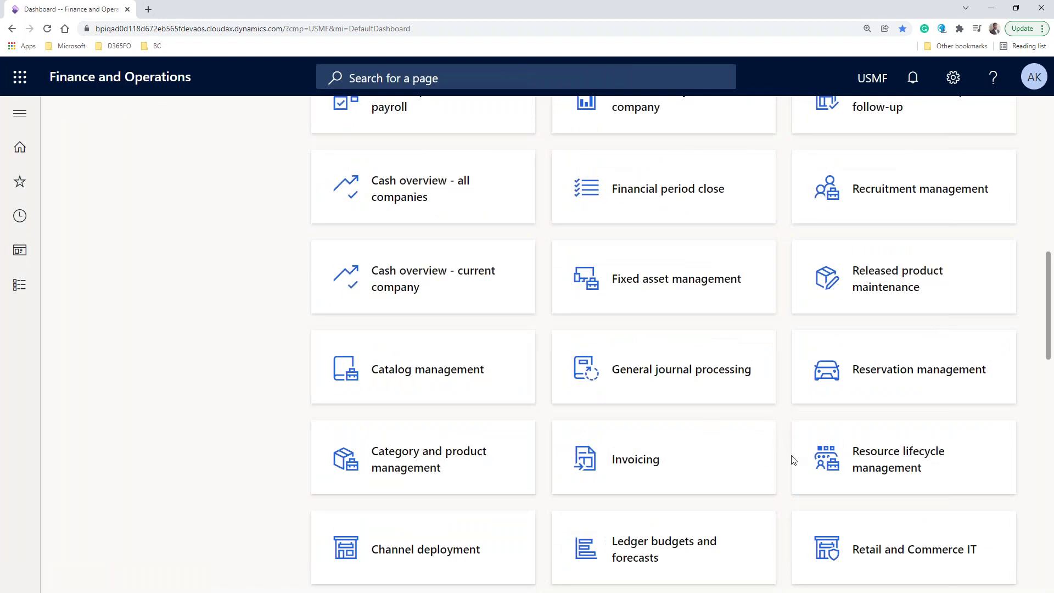
pyautogui.scroll(-4, 793, 460)
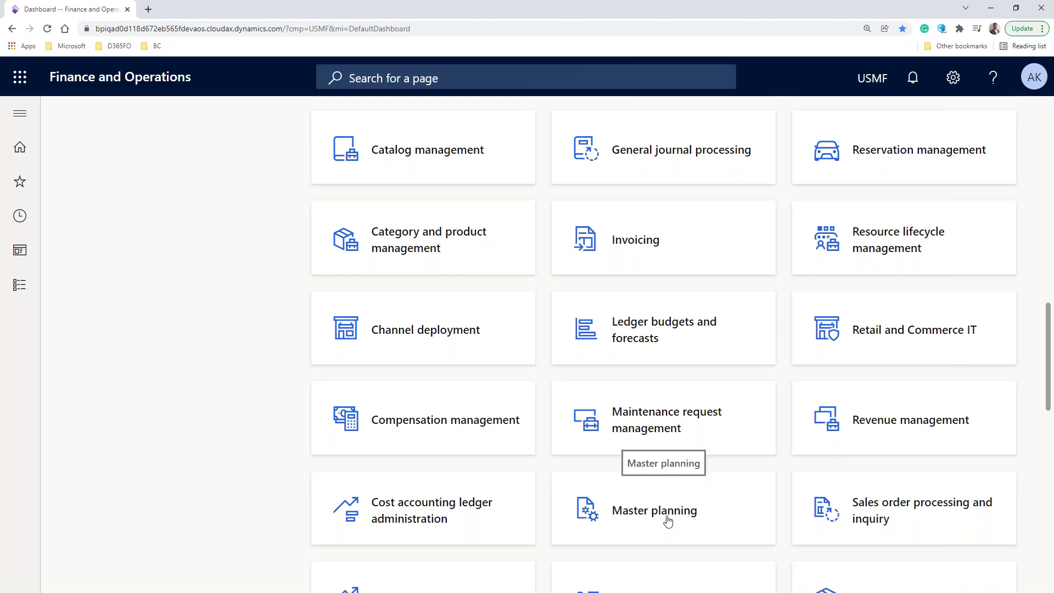
pyautogui.scroll(-2, 668, 521)
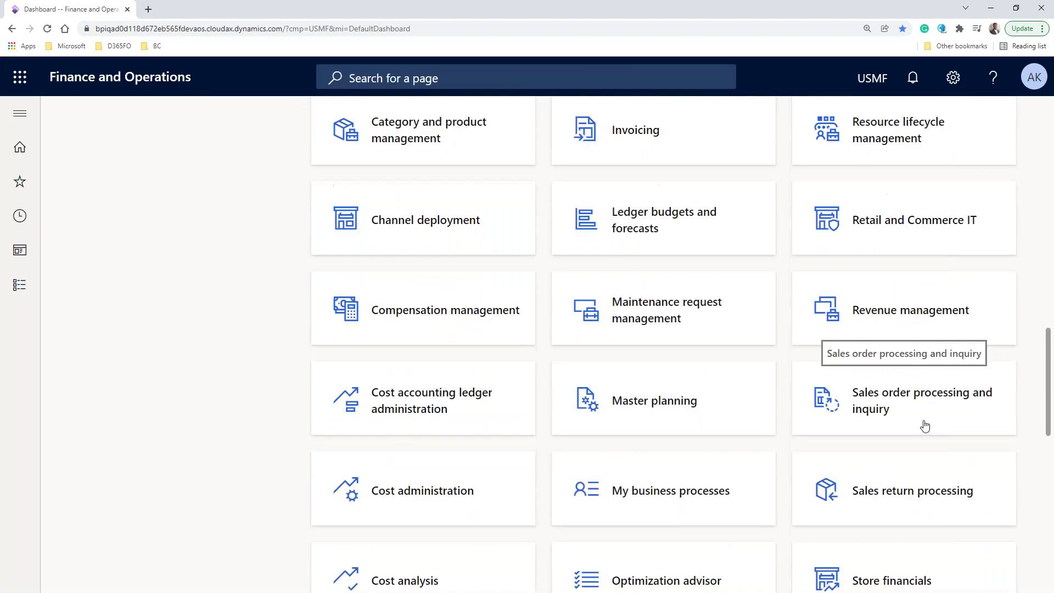
pyautogui.scroll(-2, 706, 482)
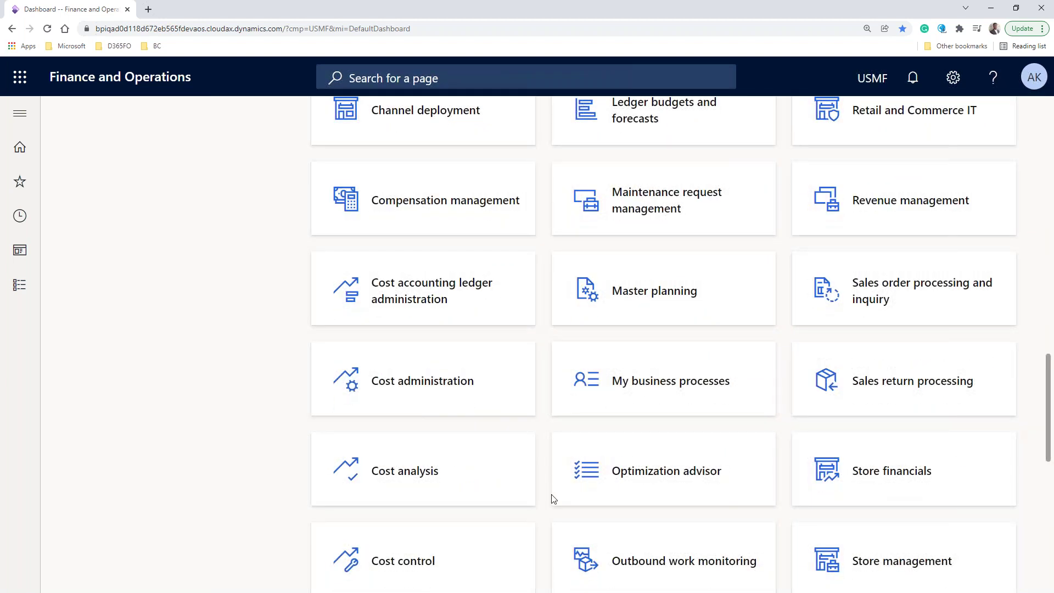
pyautogui.scroll(-2, 553, 499)
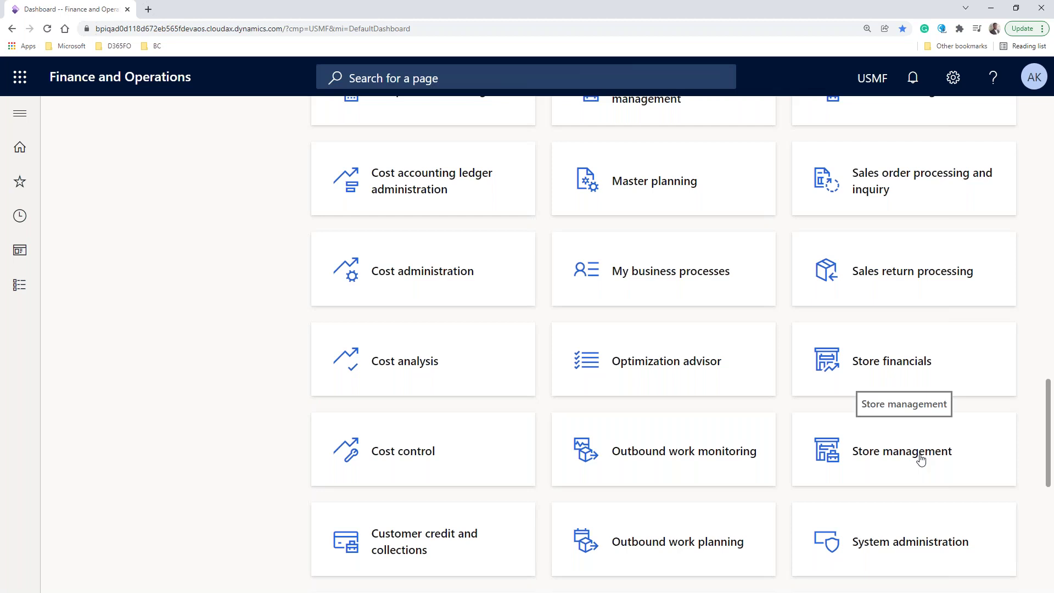
pyautogui.scroll(-3, 920, 459)
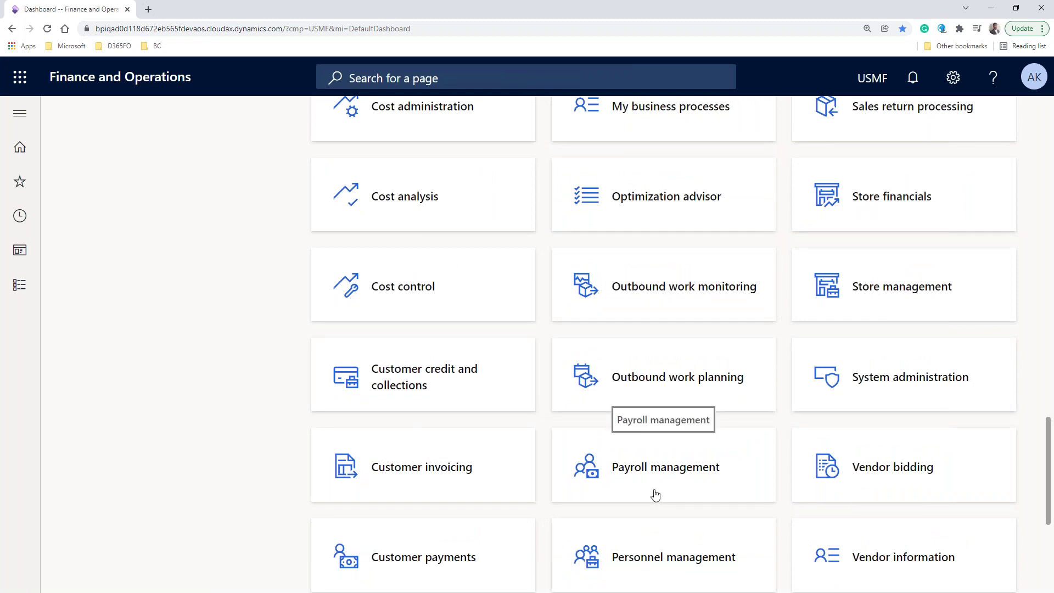
pyautogui.scroll(-5, 655, 495)
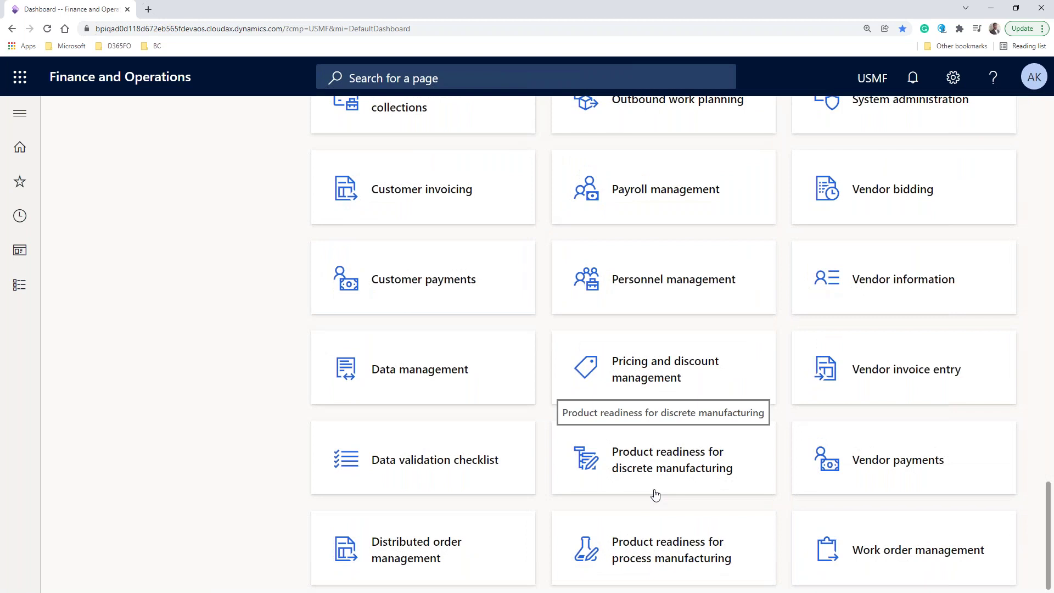
pyautogui.scroll(15, 655, 495)
pyautogui.scroll(10, 654, 495)
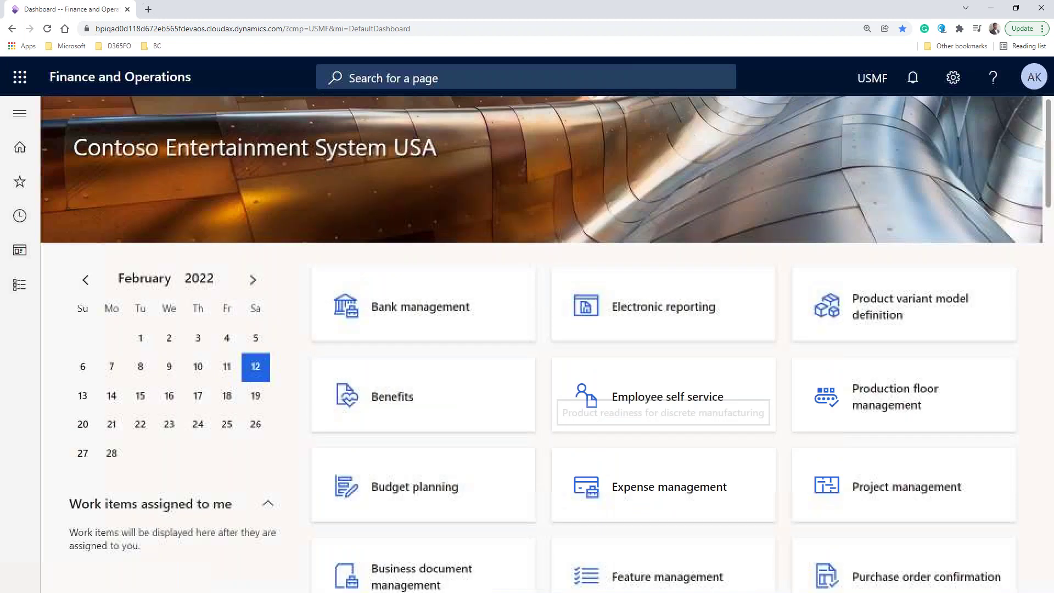
# - Open the Bank management workspace and review its bank account cards, balance chart and related information links
pyautogui.click(425, 311)
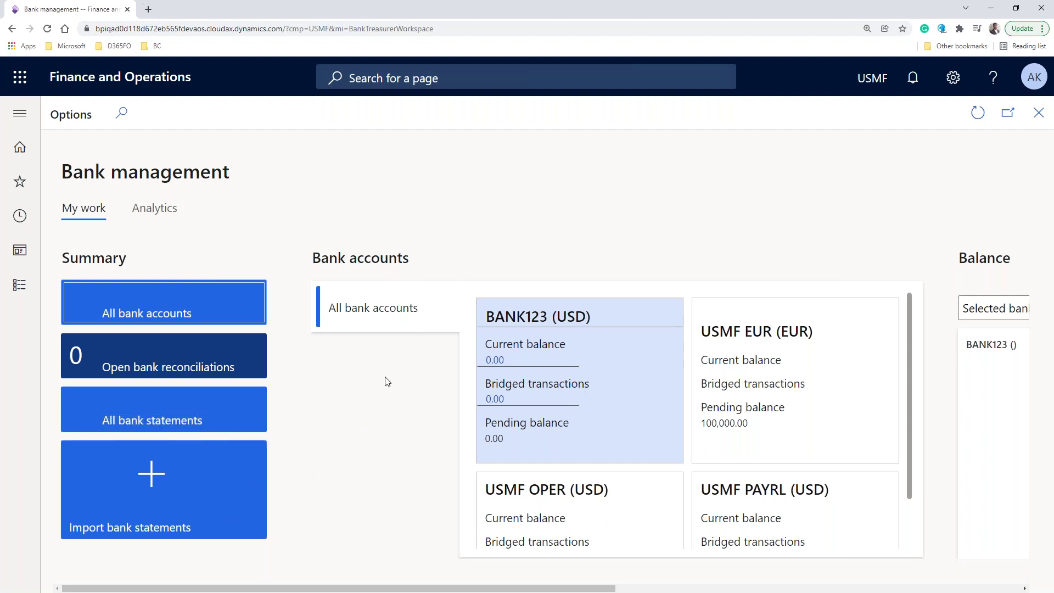
pyautogui.hscroll(2, 397, 383)
pyautogui.scroll(-2, 439, 395)
pyautogui.scroll(2, 439, 395)
pyautogui.scroll(-1, 807, 370)
pyautogui.scroll(1, 807, 370)
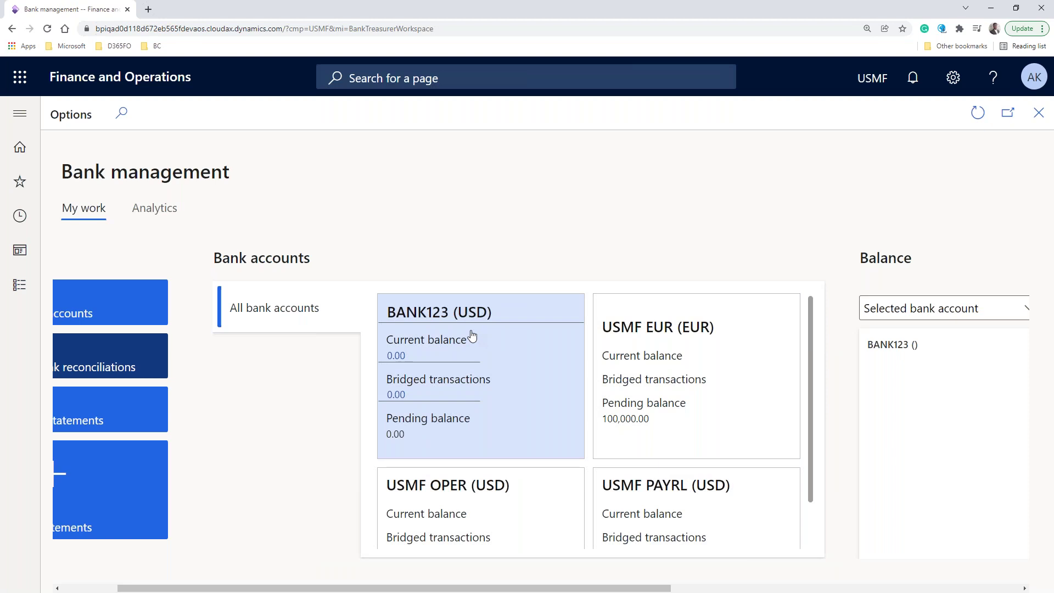
pyautogui.scroll(-1, 670, 510)
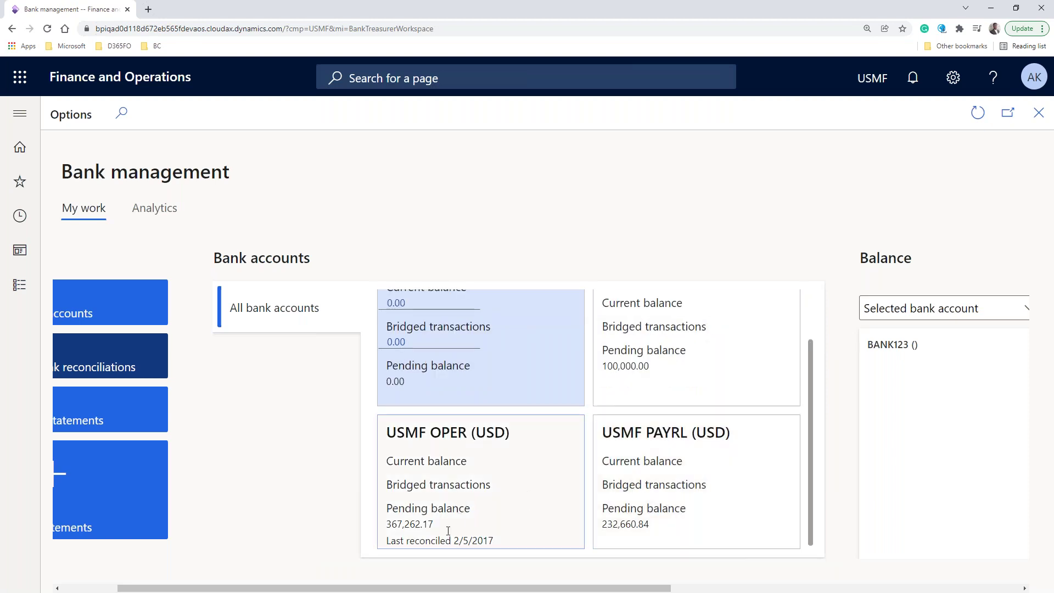
pyautogui.moveTo(387, 525); pyautogui.dragTo(428, 525)
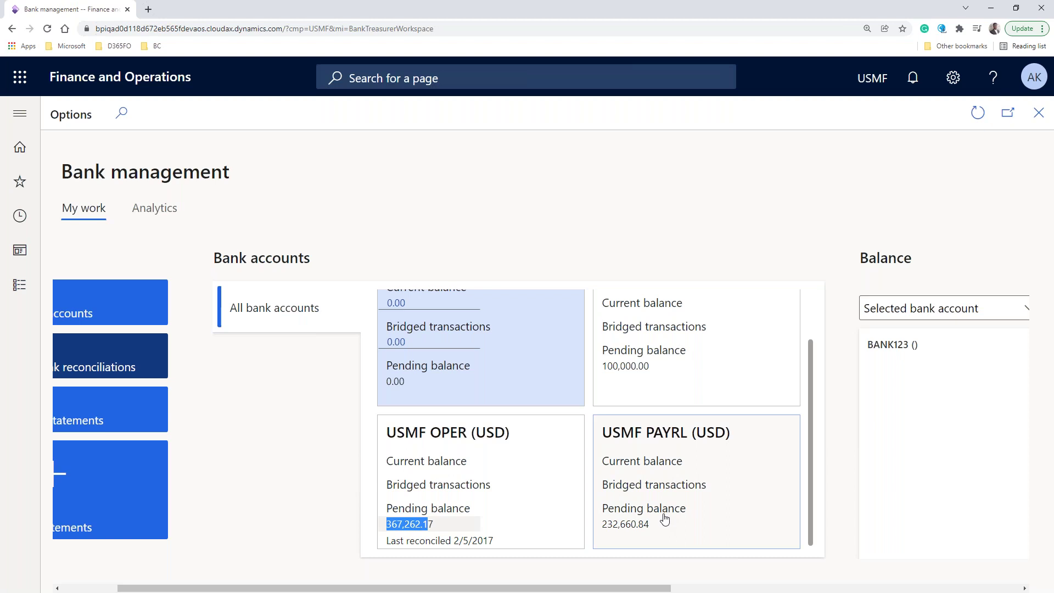
pyautogui.moveTo(633, 588); pyautogui.dragTo(988, 549)
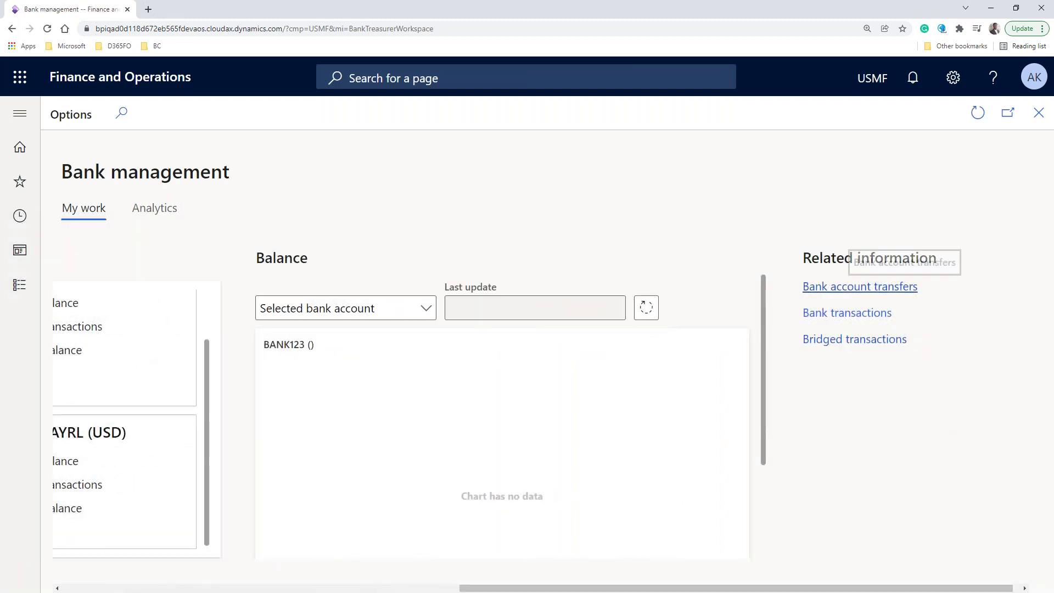
pyautogui.moveTo(818, 589); pyautogui.dragTo(378, 553)
# - View the Analytics section of the Bank management workspace and return to the default dashboard
pyautogui.click(154, 208)
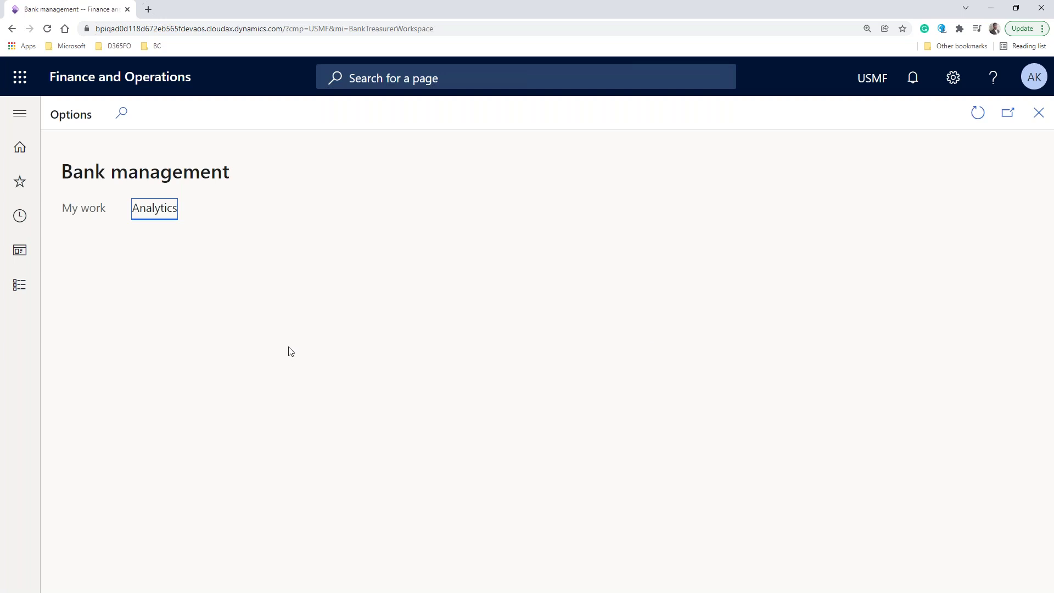
pyautogui.click(190, 81)
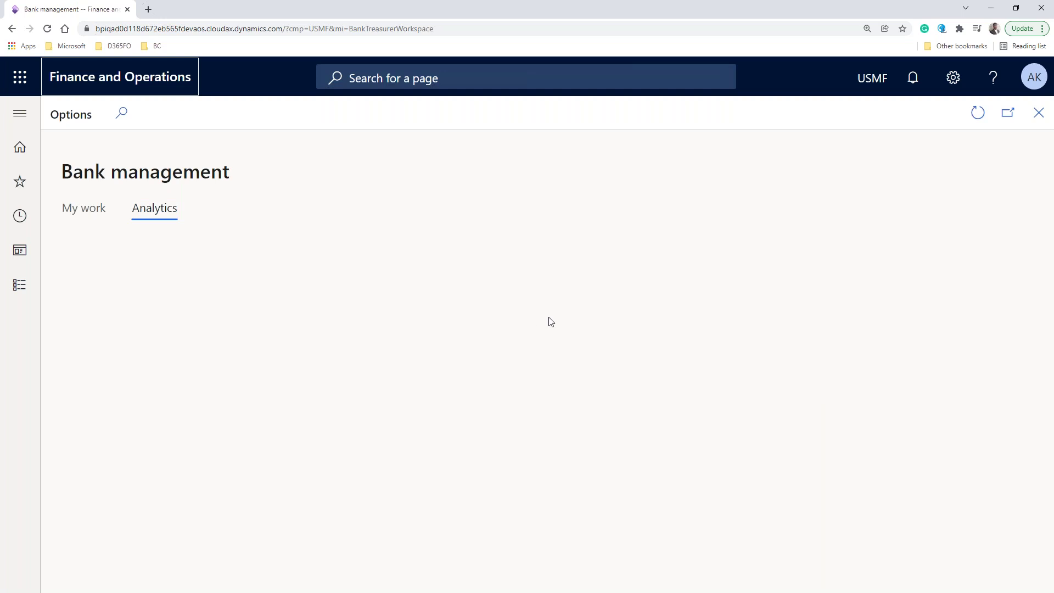
pyautogui.click(437, 179)
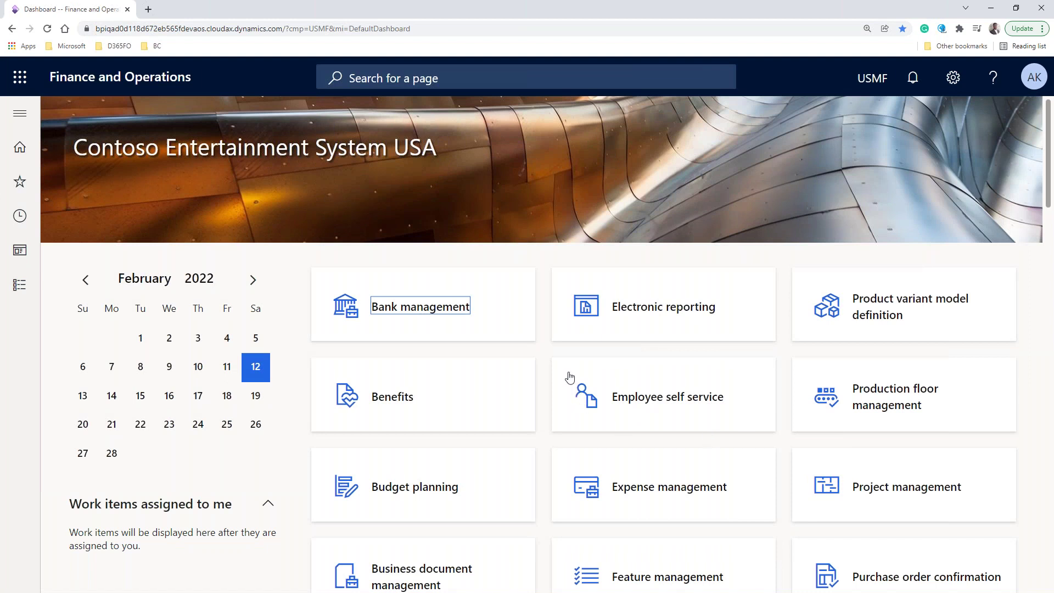
# - Open the Employee self service workspace and review its summary tiles and career information cards through to Announcements
pyautogui.click(690, 405)
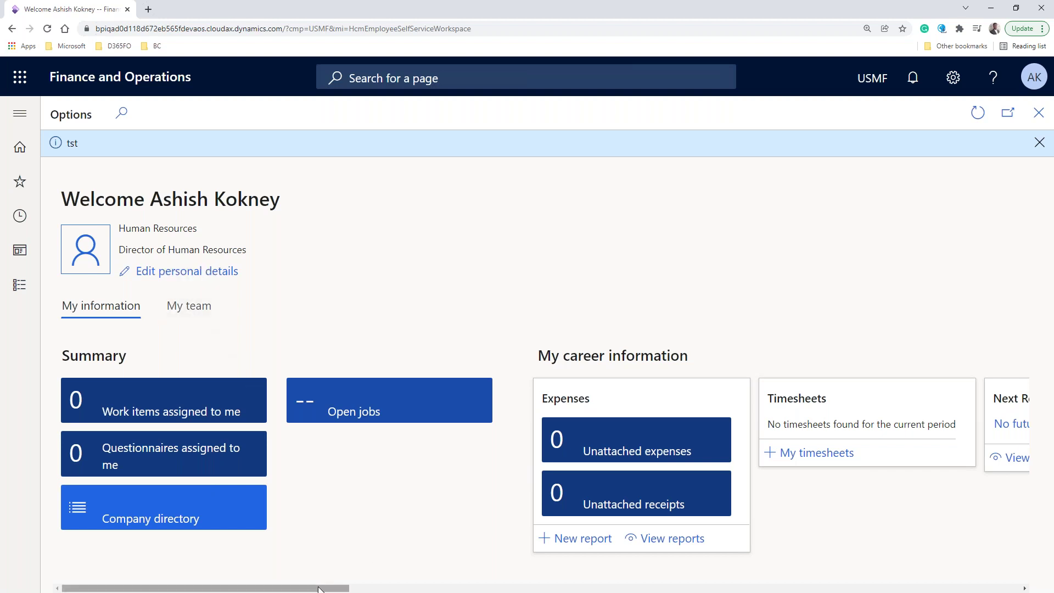
pyautogui.moveTo(318, 589); pyautogui.dragTo(394, 590)
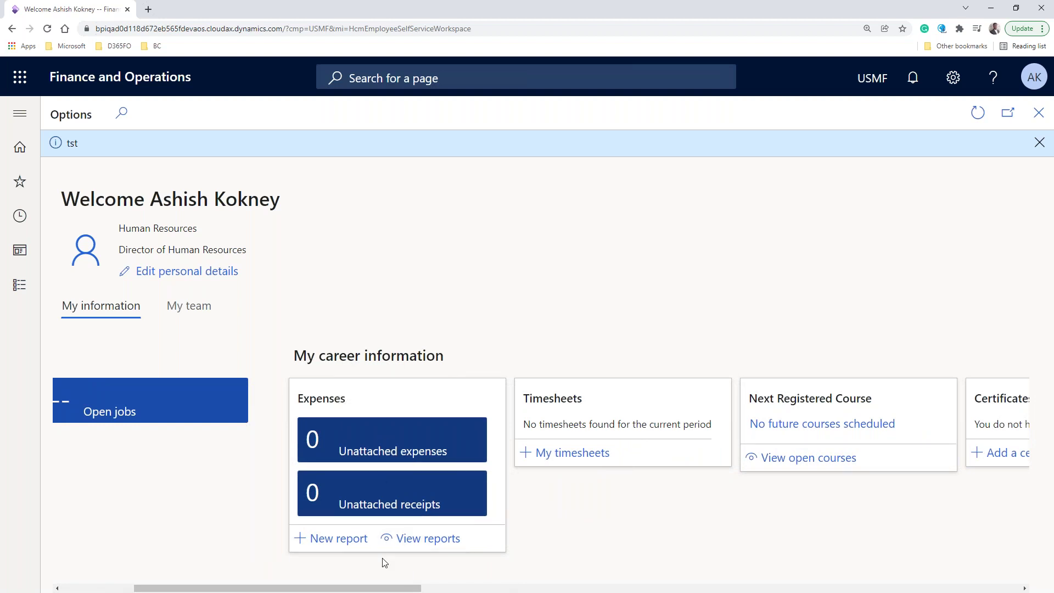
pyautogui.moveTo(367, 590); pyautogui.dragTo(757, 585)
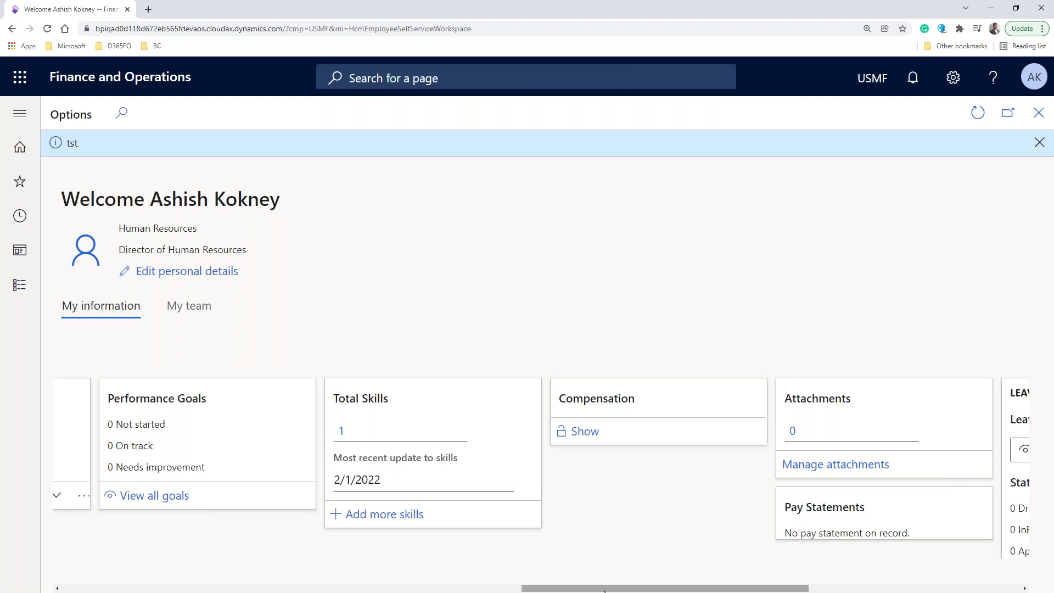
pyautogui.moveTo(603, 590); pyautogui.dragTo(707, 591)
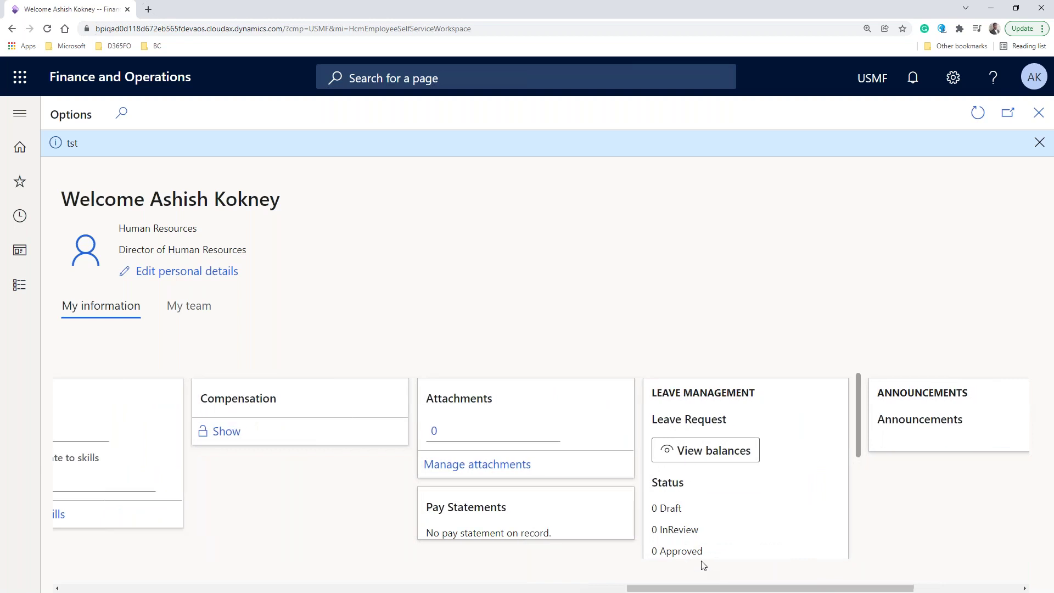
pyautogui.moveTo(717, 590); pyautogui.dragTo(823, 591)
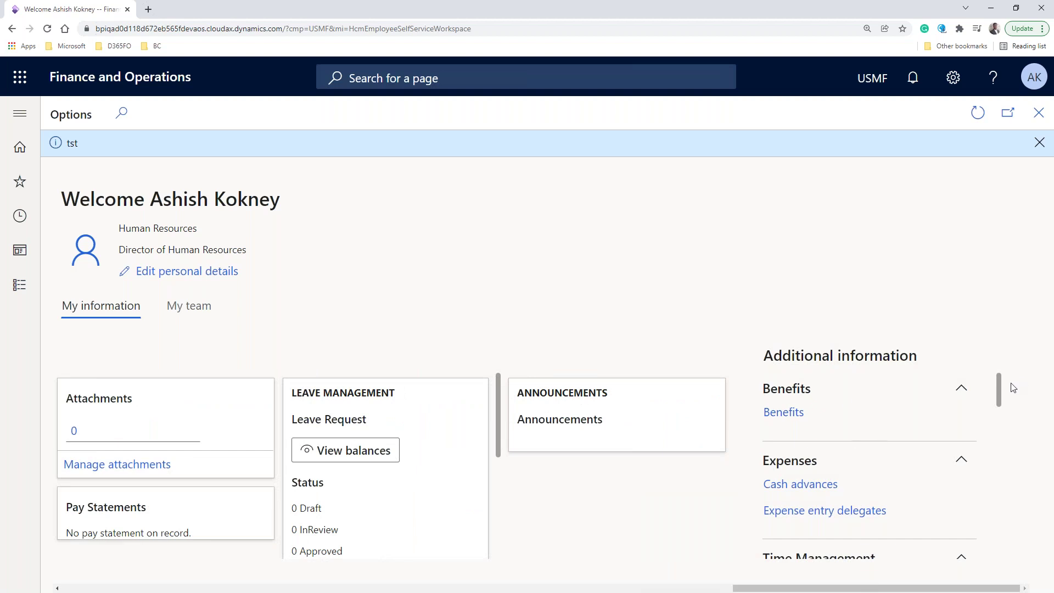
# - Review the Additional information links from Benefits through Resignation and return to the default dashboard
pyautogui.moveTo(999, 390); pyautogui.dragTo(980, 471)
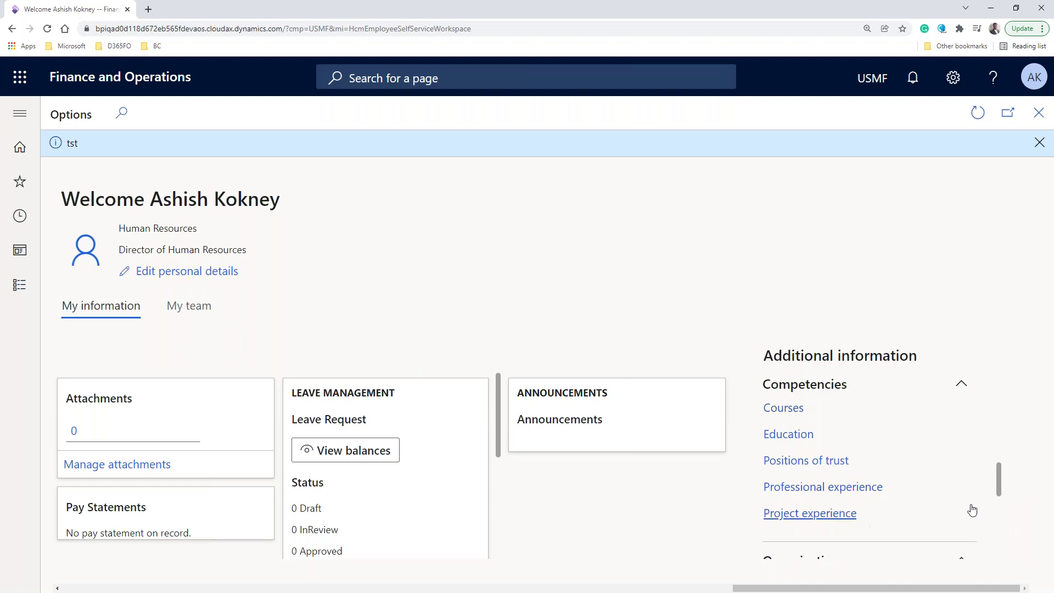
pyautogui.moveTo(1003, 483); pyautogui.dragTo(994, 520)
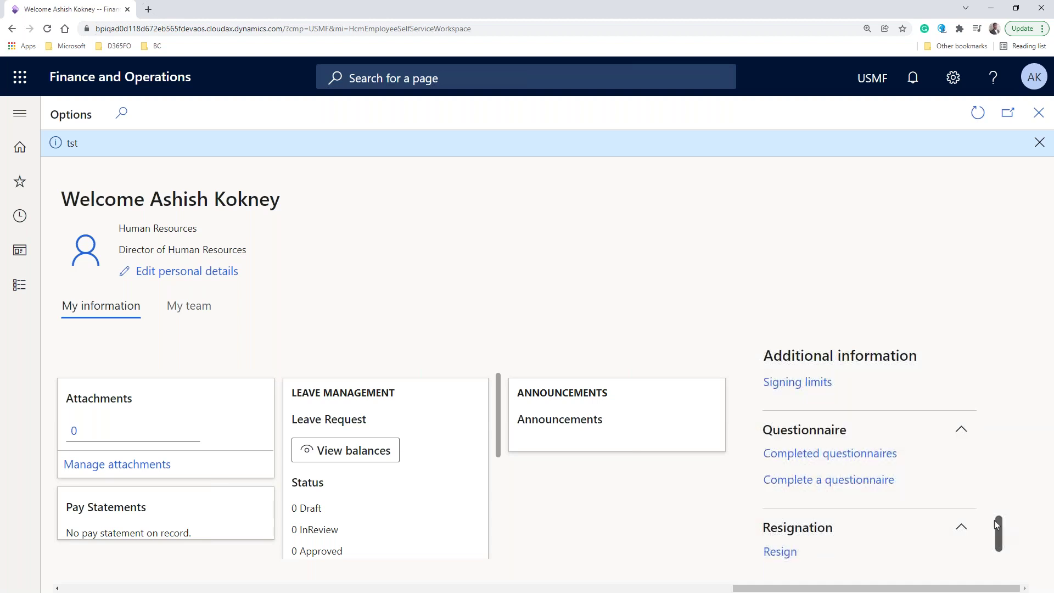
pyautogui.click(85, 77)
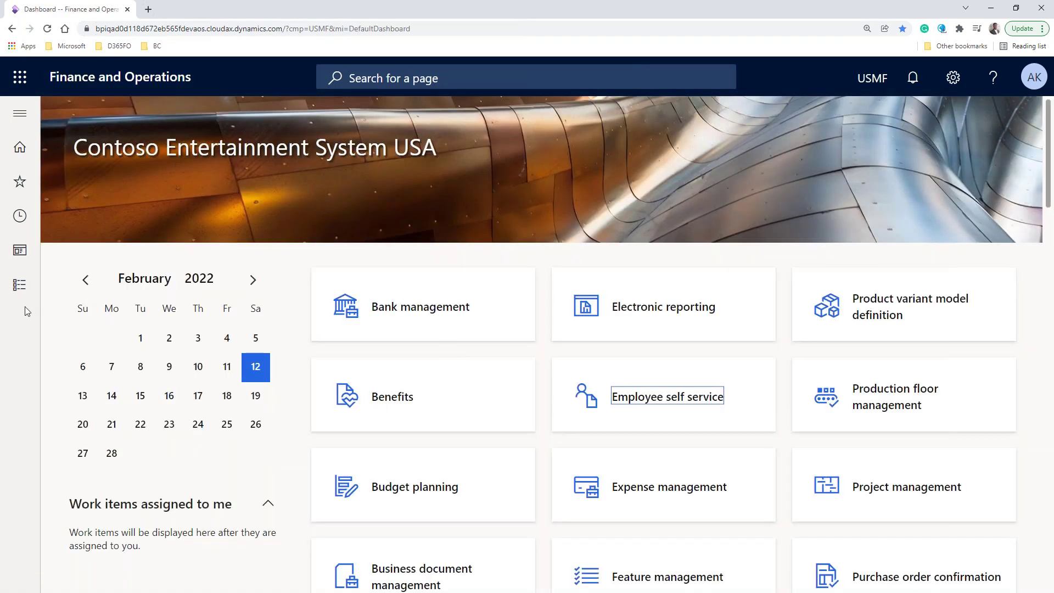
pyautogui.scroll(-1, 604, 473)
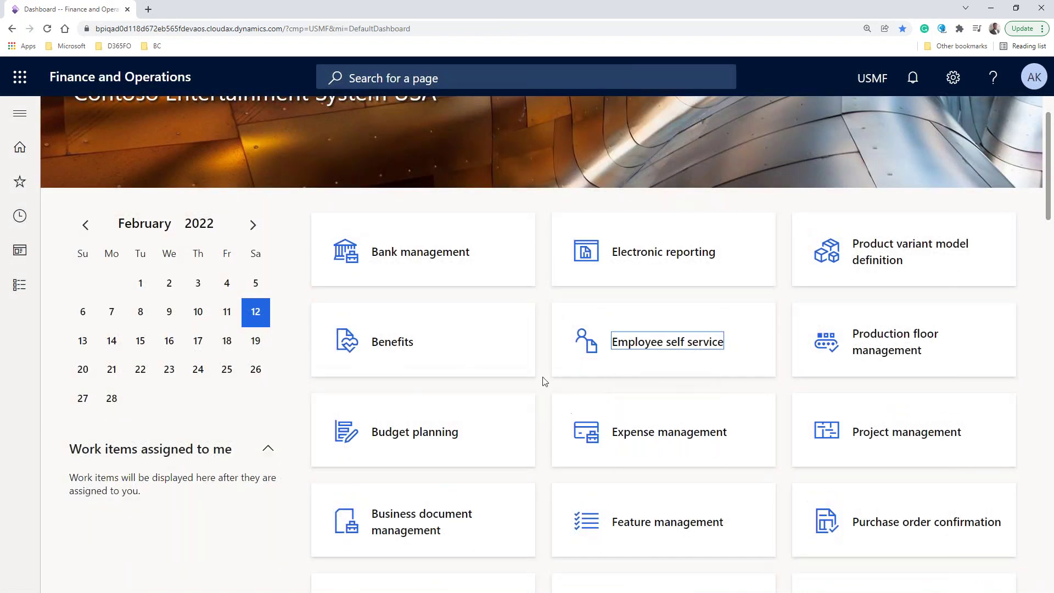
pyautogui.scroll(1, 661, 235)
# - Search the application's pages for "customers" and select the search term
pyautogui.click(458, 78)
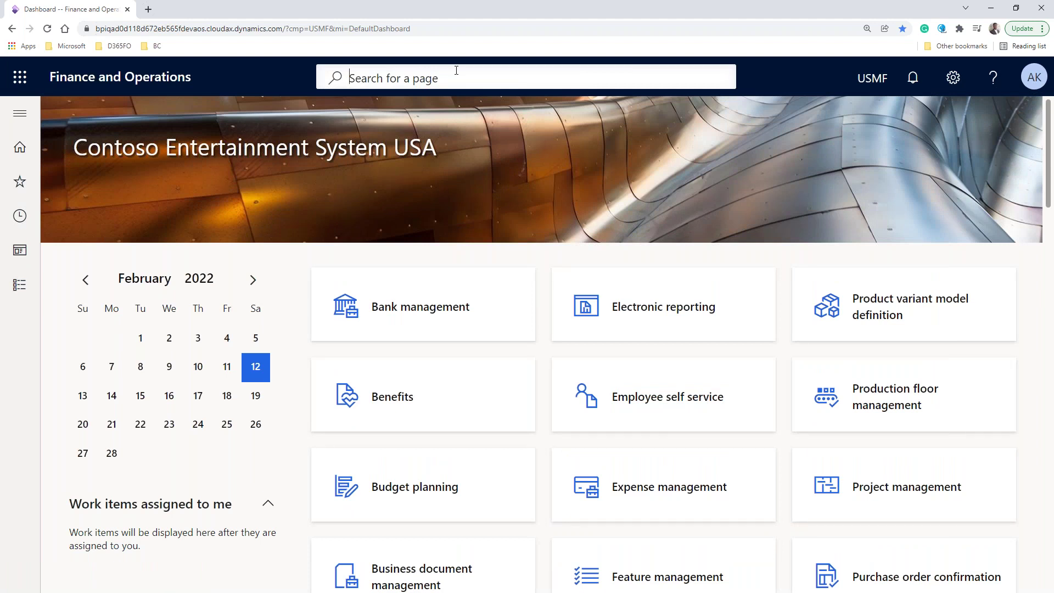
pyautogui.write('customers')
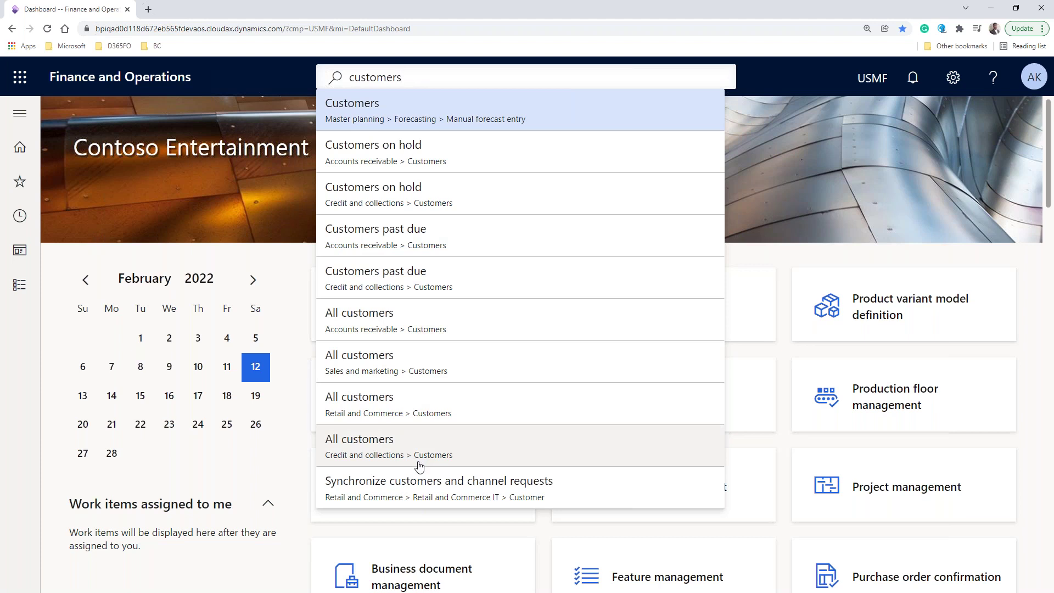
pyautogui.doubleClick(401, 78)
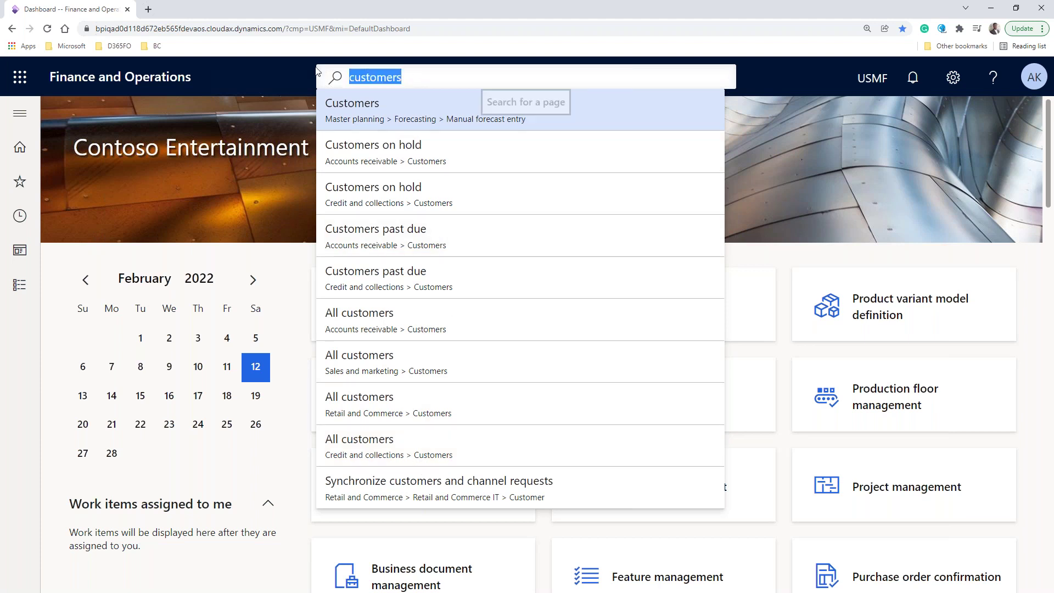
# - Clear the page search, browse the list of available companies up and down to USSI, and close it without switching company
pyautogui.press('BackSpace')
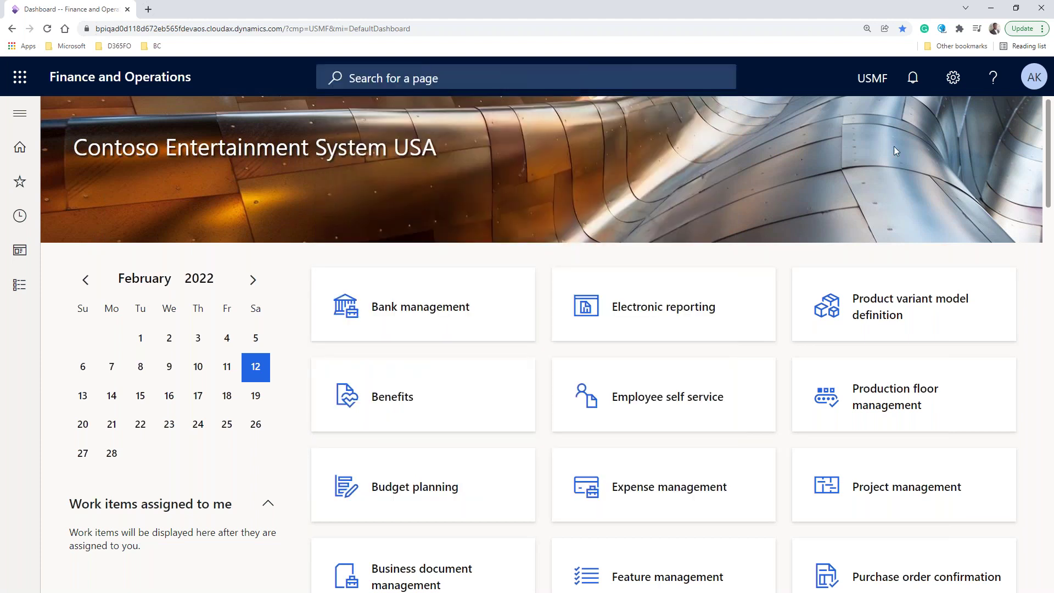
pyautogui.click(873, 88)
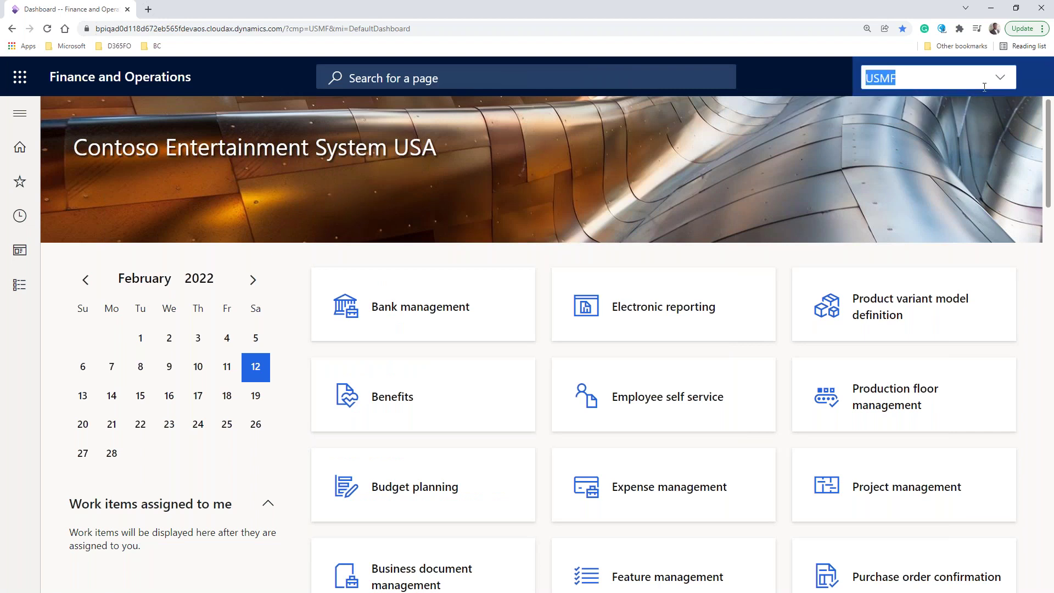
pyautogui.click(1000, 81)
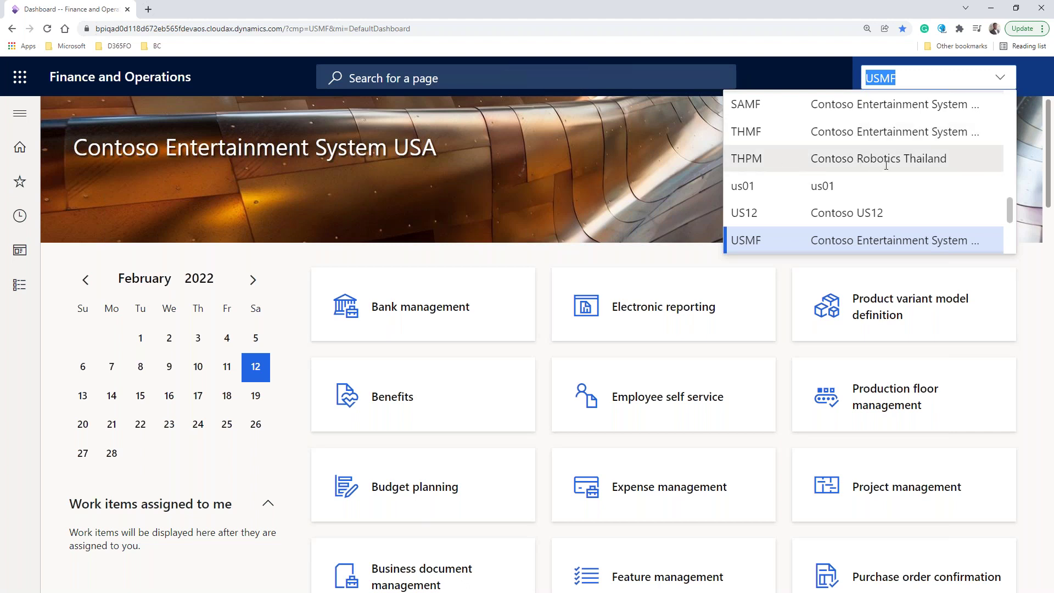
pyautogui.scroll(3, 877, 163)
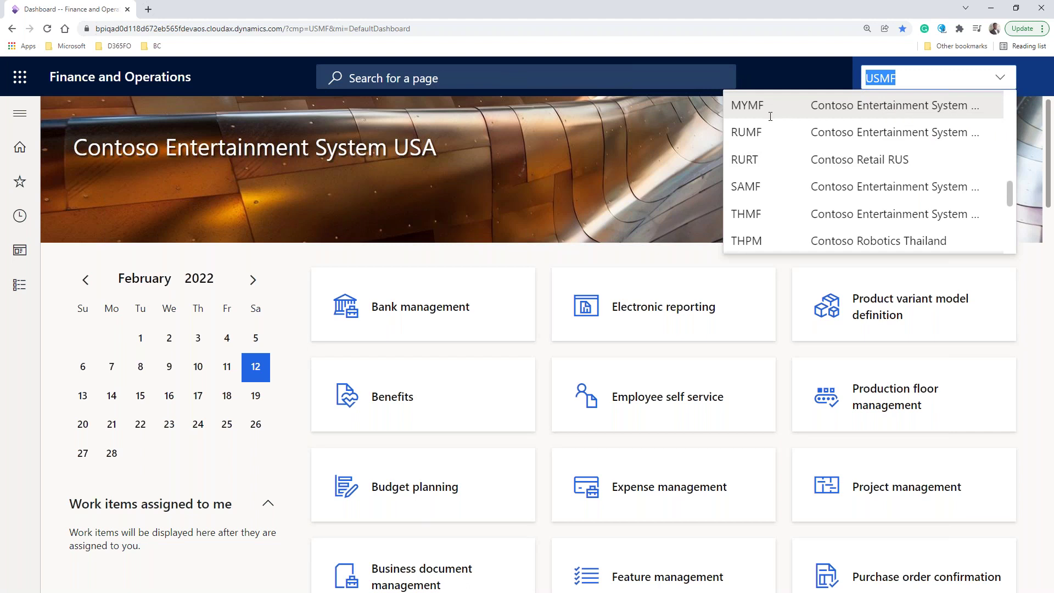
pyautogui.press('Down')
pyautogui.press('Down')
pyautogui.press('Down')
pyautogui.press('Down')
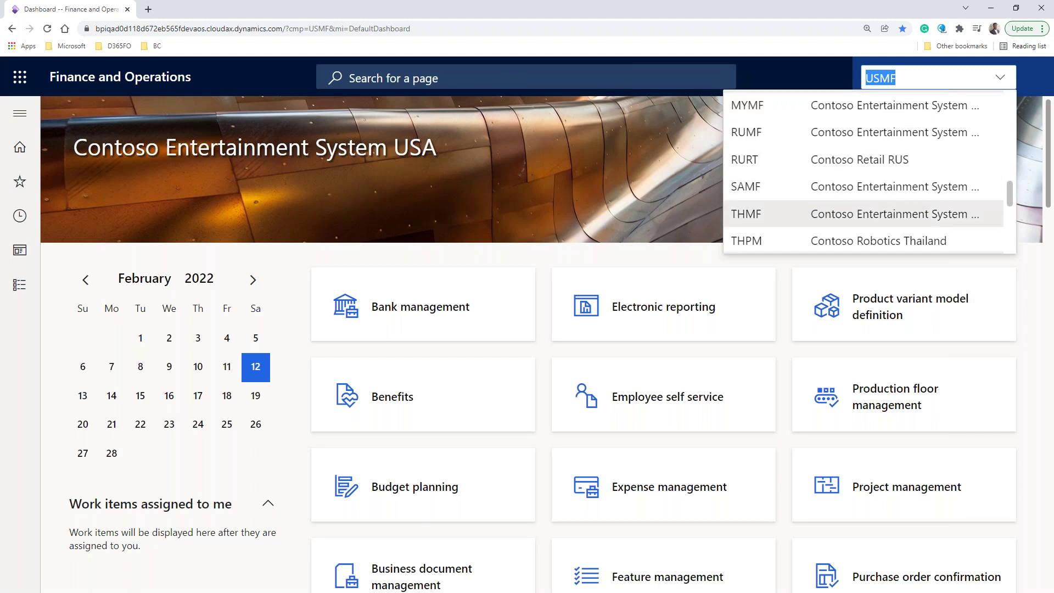
pyautogui.scroll(3, 819, 200)
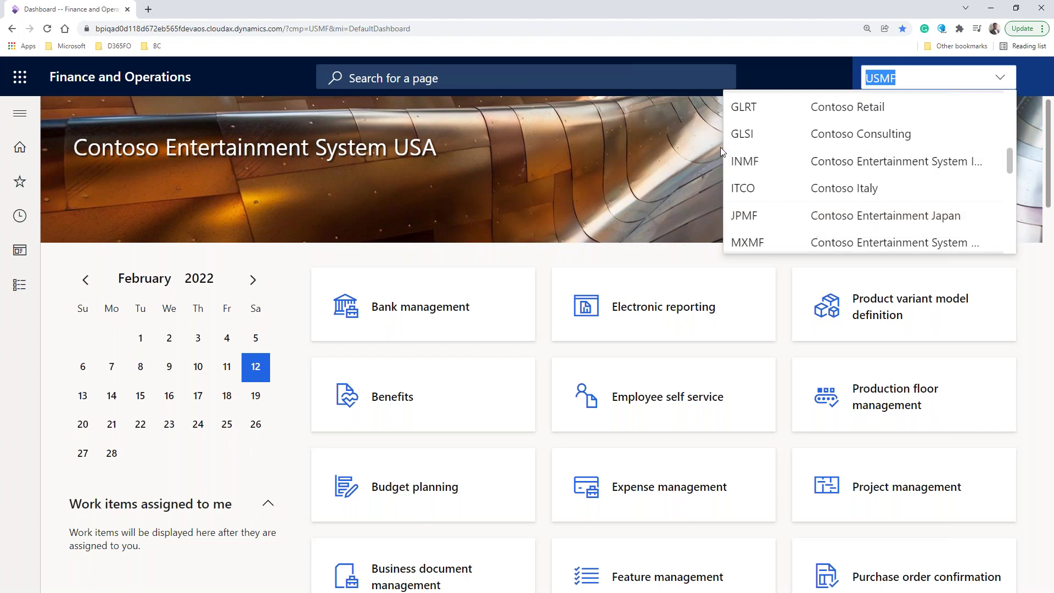
pyautogui.scroll(-3, 821, 155)
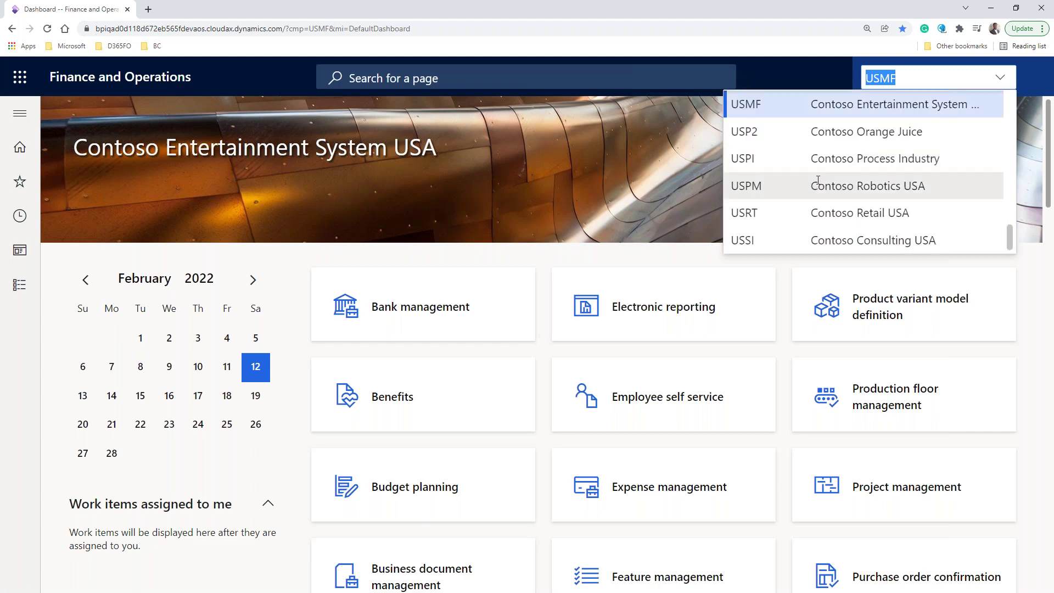
pyautogui.click(611, 196)
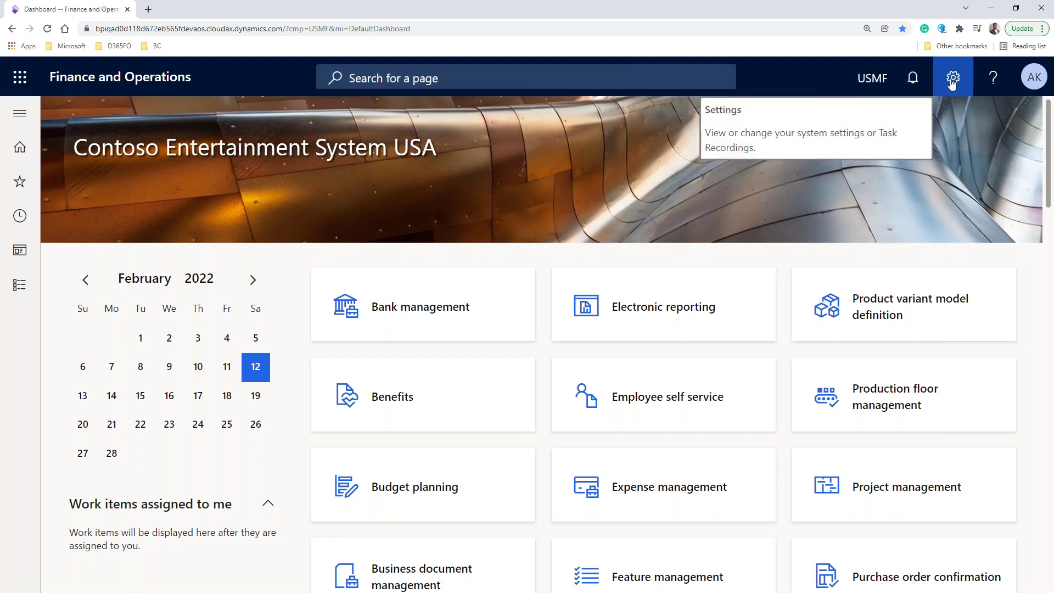
# - View the help options from Feedback through About and close them
pyautogui.click(991, 82)
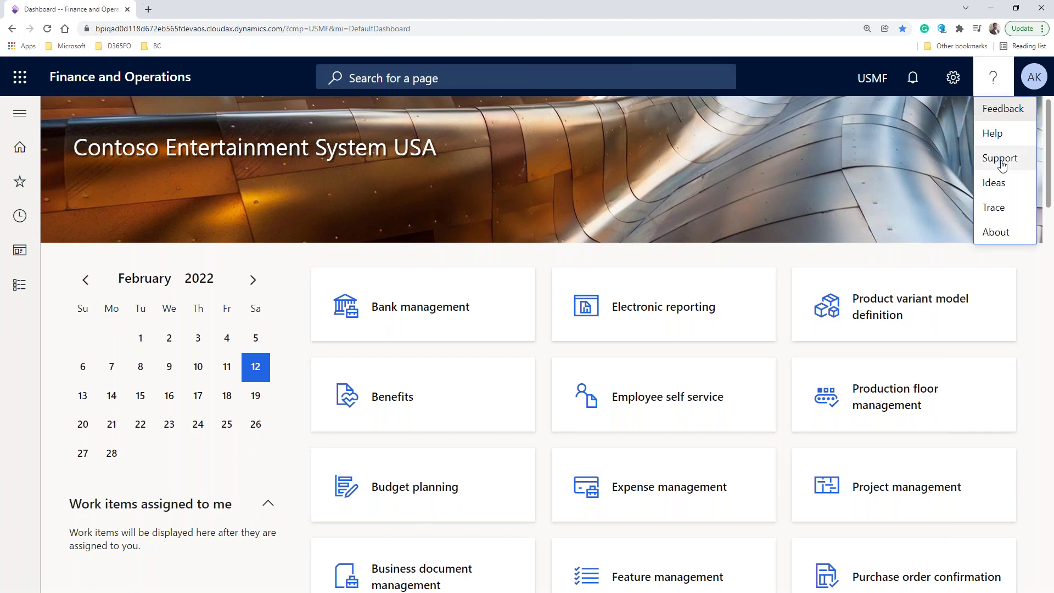
pyautogui.click(845, 133)
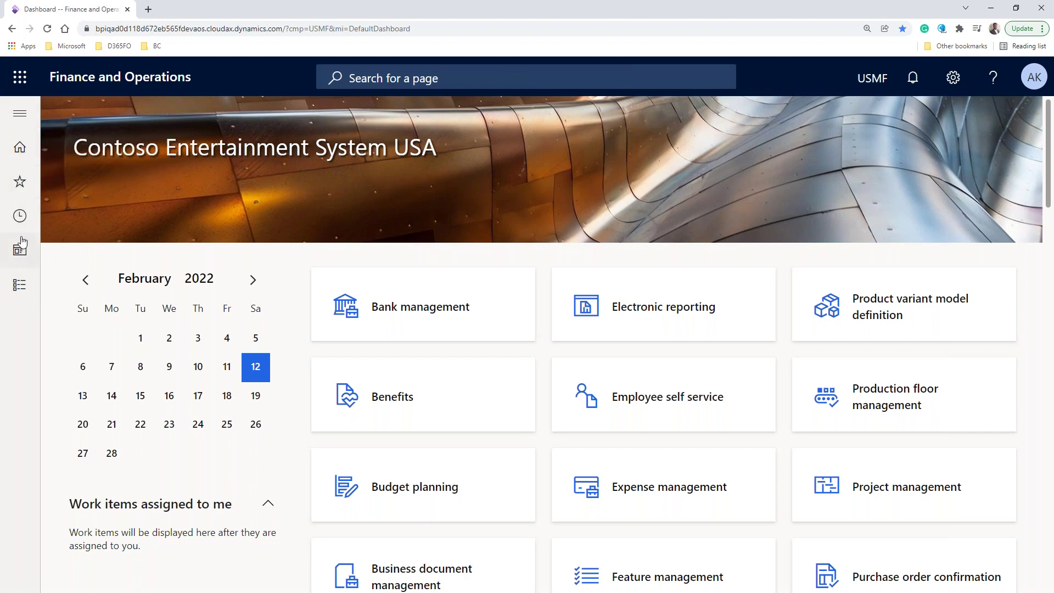
# - Open the list of modules and view the menu contents of the Common and Consolidations modules
pyautogui.click(17, 291)
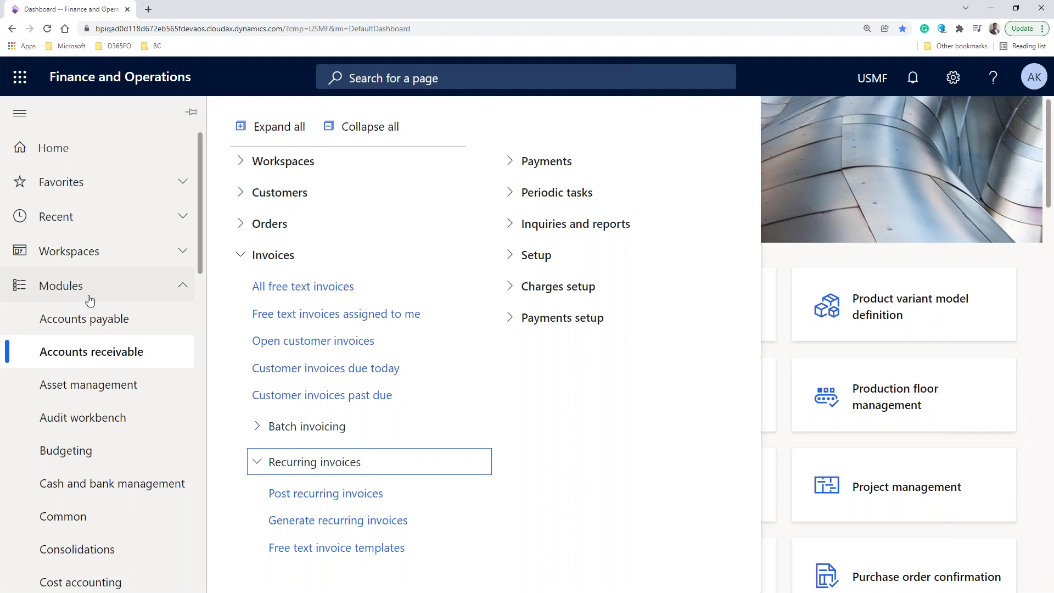
pyautogui.moveTo(200, 249); pyautogui.dragTo(199, 282)
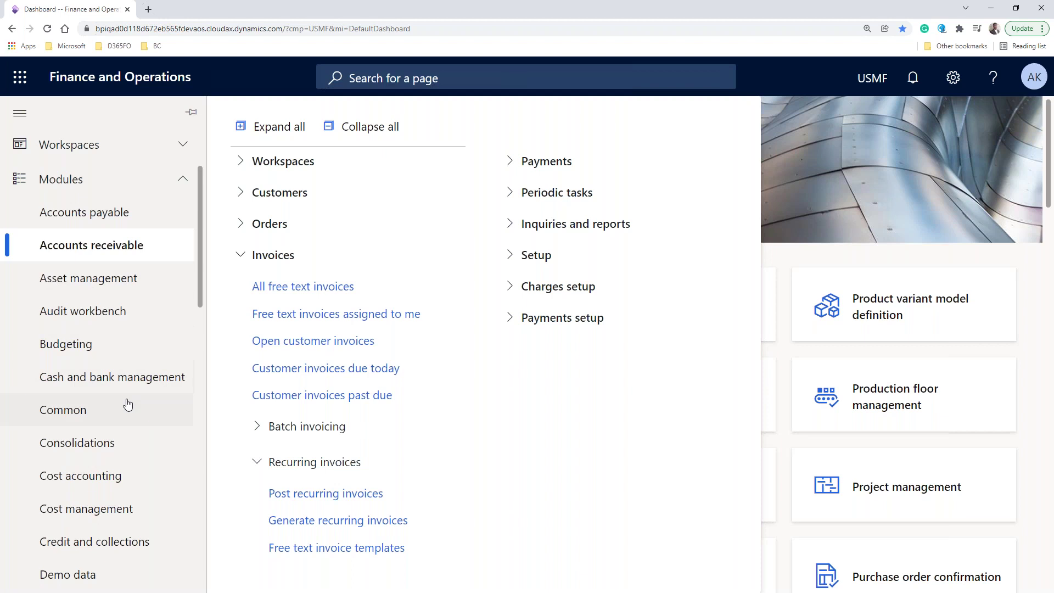
pyautogui.scroll(-2, 101, 417)
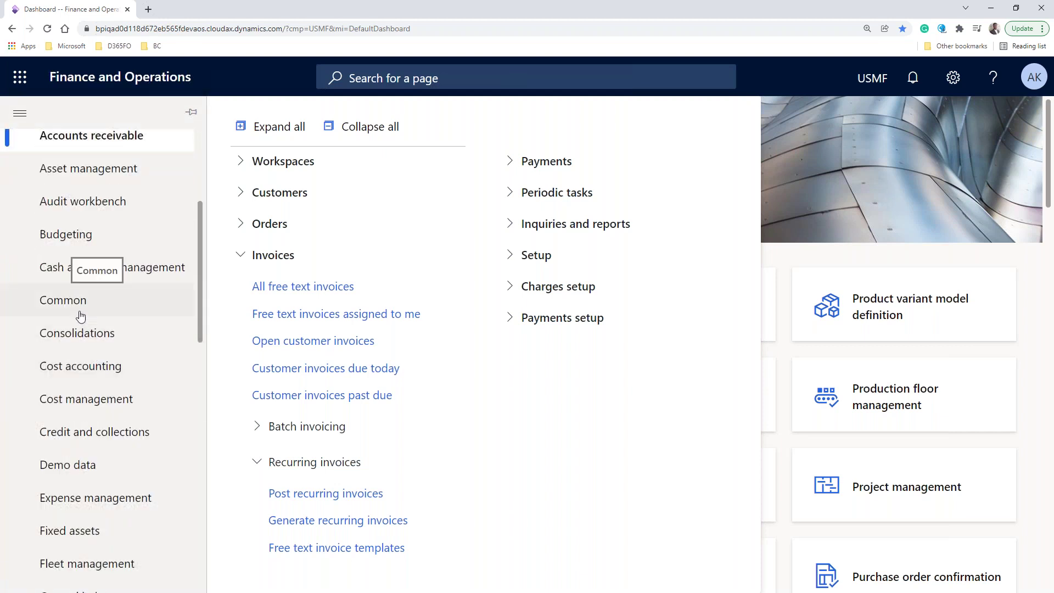
pyautogui.click(79, 314)
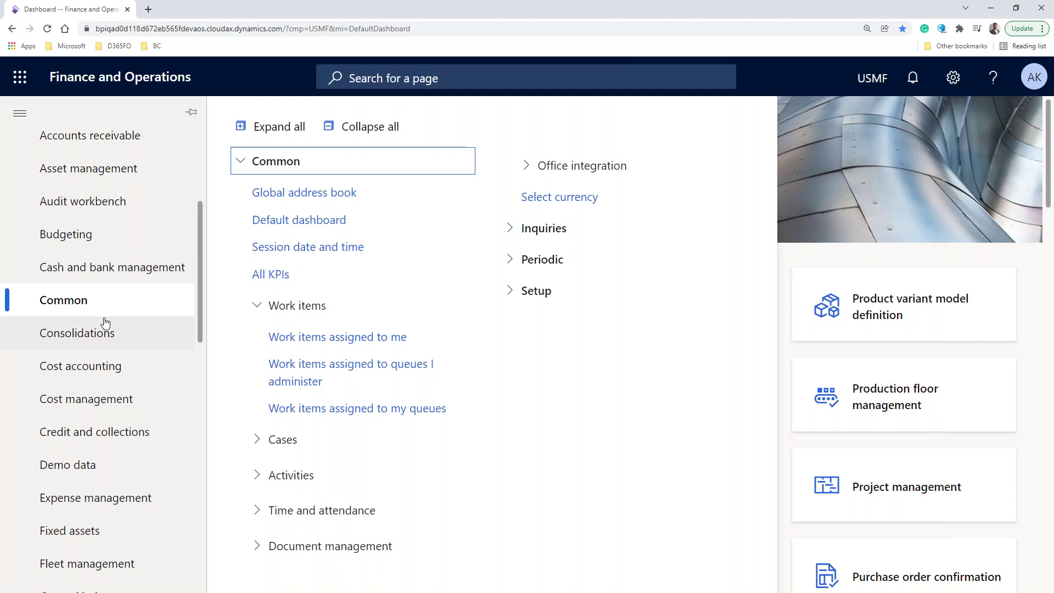
pyautogui.click(109, 343)
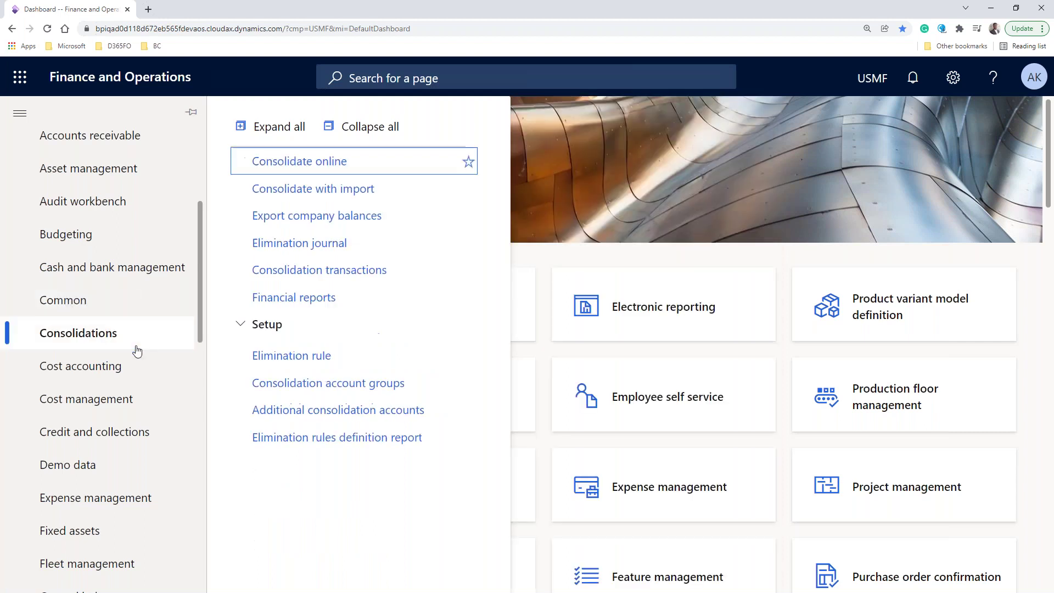
# - Review the remaining modules through Warehouse management, return to the start of the list and close the navigation pane
pyautogui.scroll(-2, 137, 351)
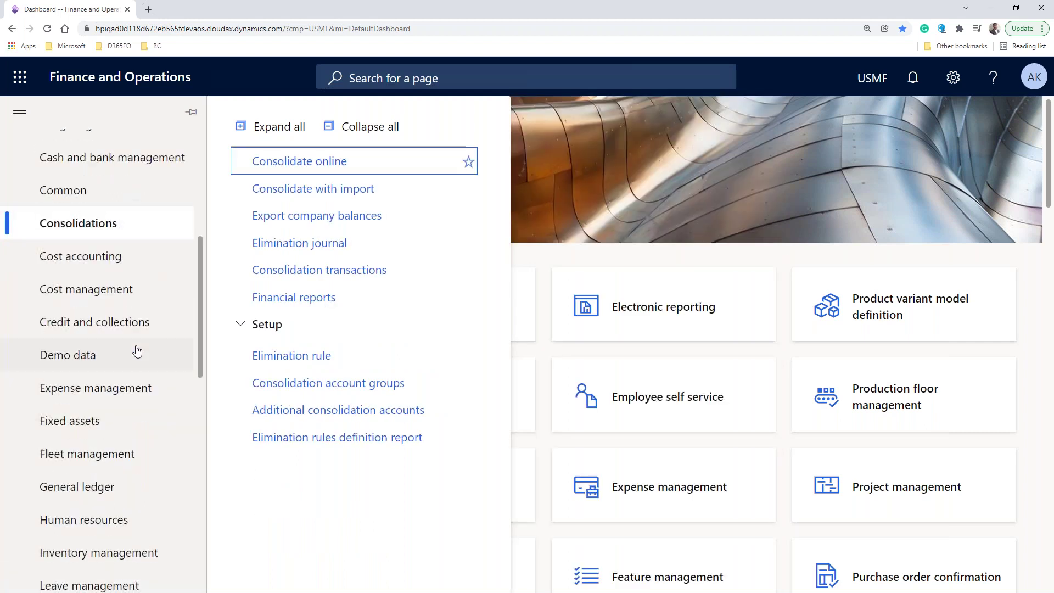
pyautogui.scroll(-1, 137, 352)
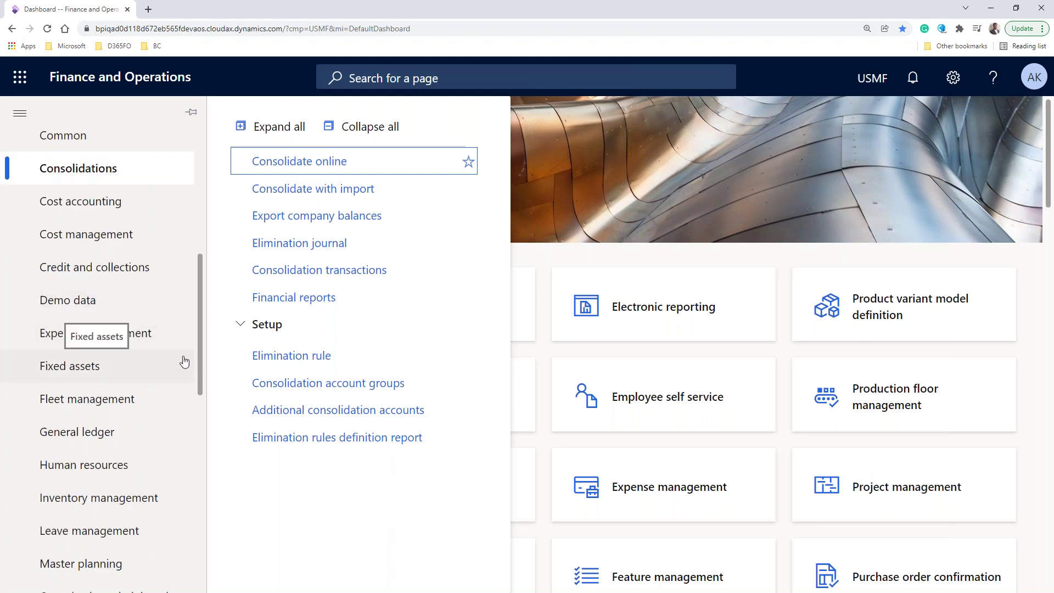
pyautogui.moveTo(200, 340); pyautogui.dragTo(199, 372)
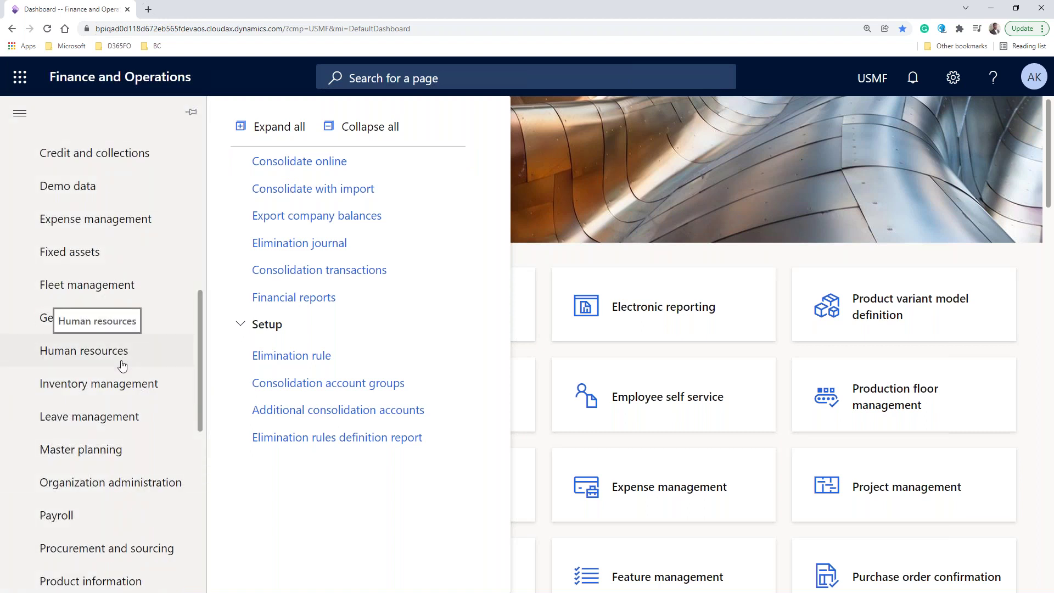
pyautogui.moveTo(204, 376); pyautogui.dragTo(193, 413)
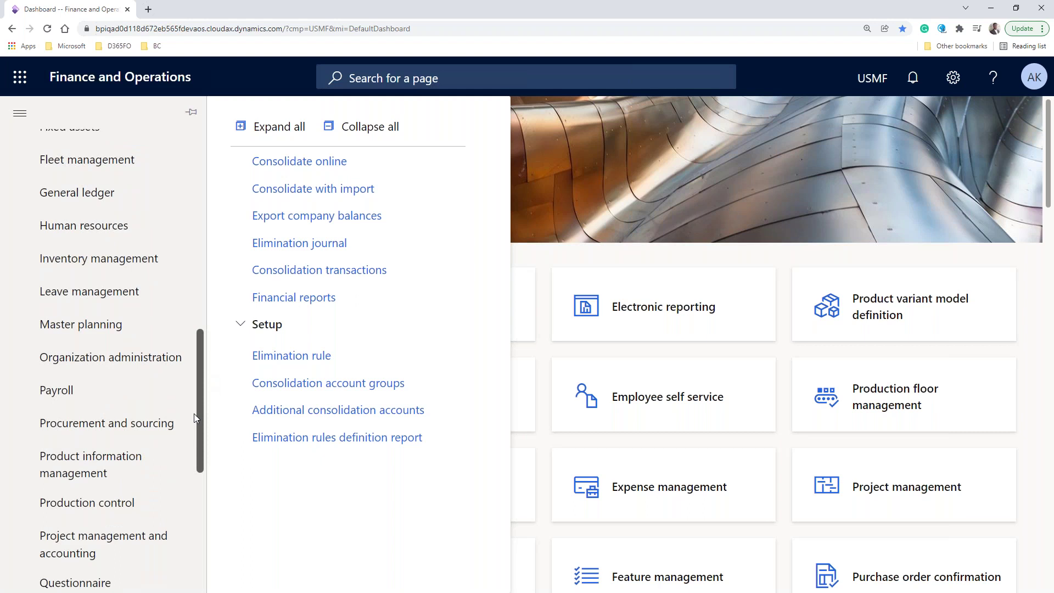
pyautogui.scroll(-2, 189, 426)
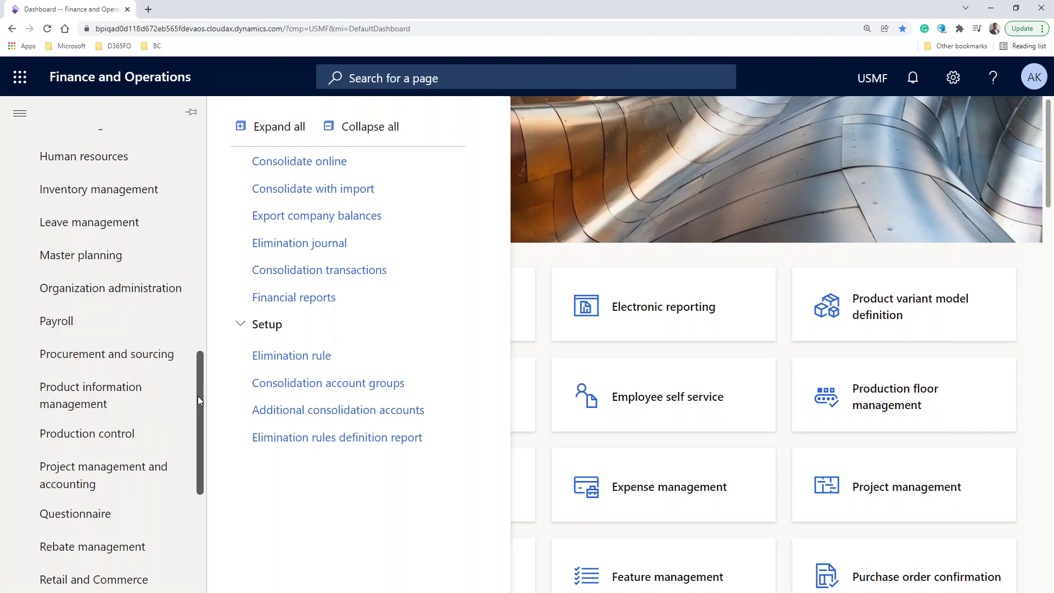
pyautogui.scroll(-4, 198, 396)
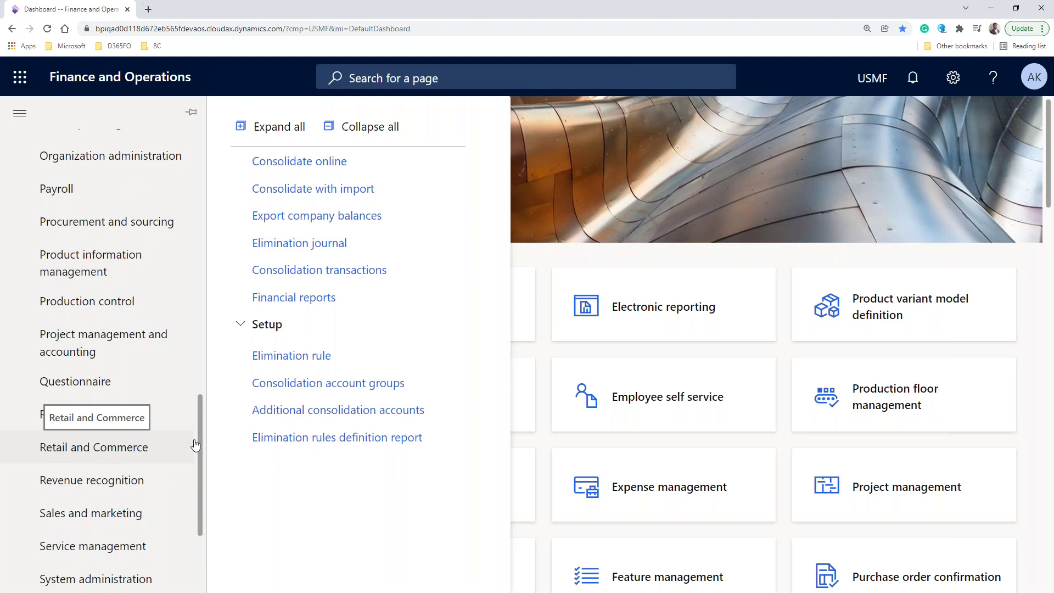
pyautogui.moveTo(196, 432); pyautogui.dragTo(194, 495)
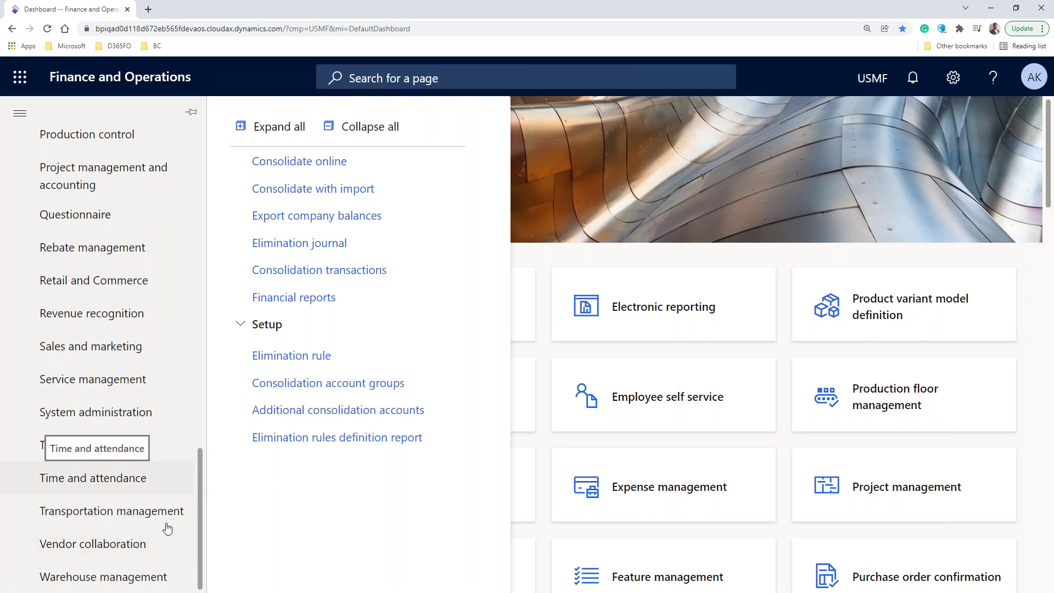
pyautogui.scroll(2, 150, 558)
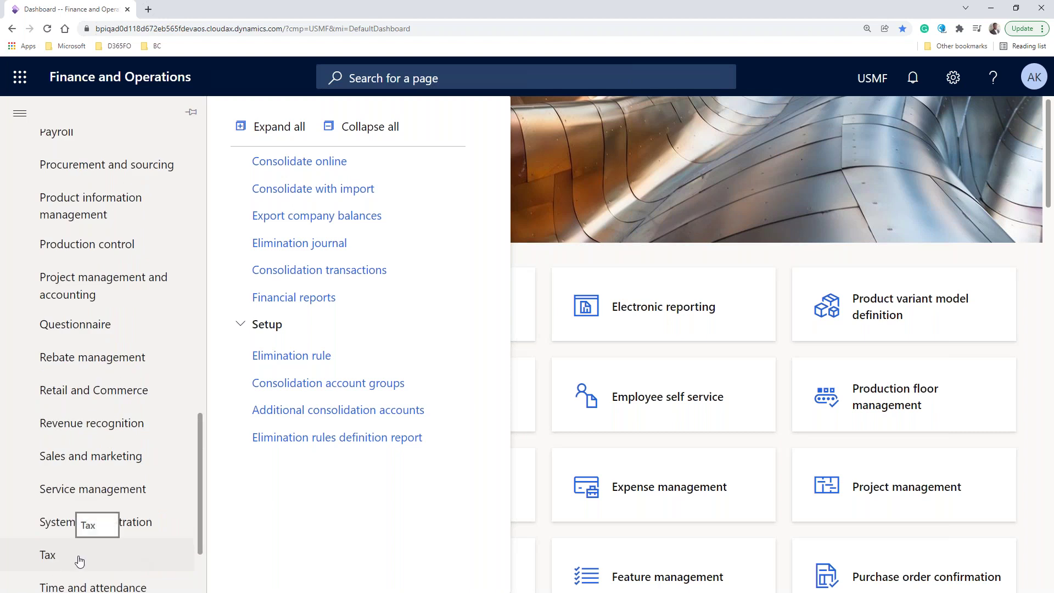
pyautogui.scroll(15, 129, 472)
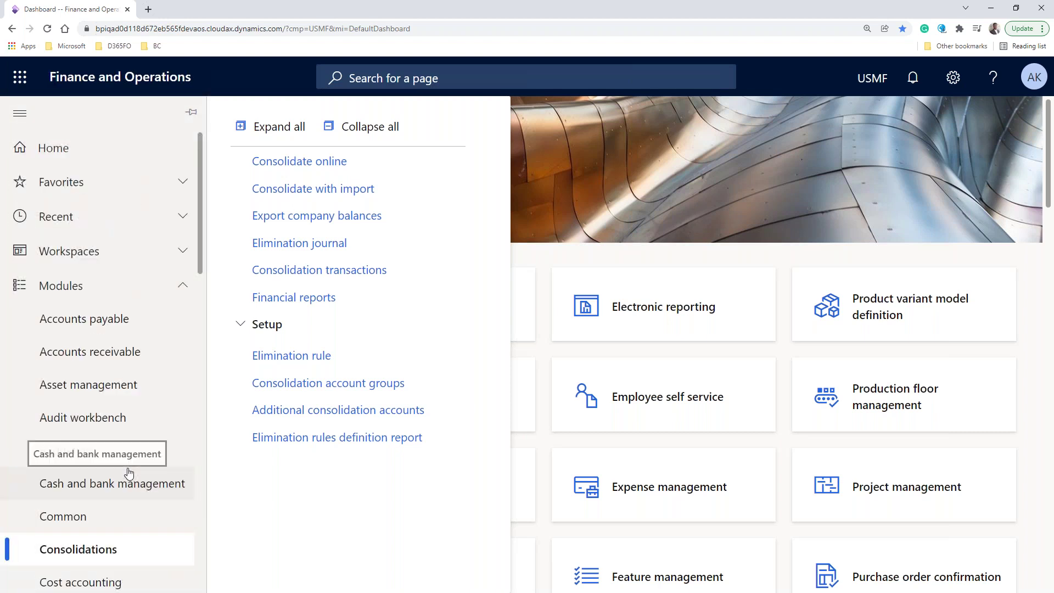
pyautogui.click(630, 181)
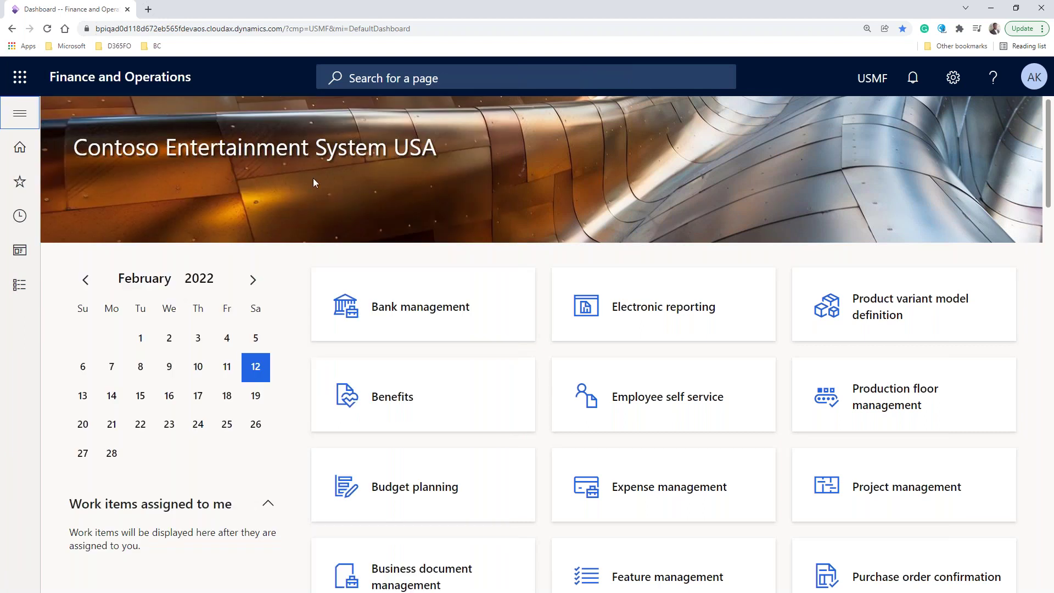
# - Review the recently opened pages and the Favorites section in the navigation pane
pyautogui.click(20, 217)
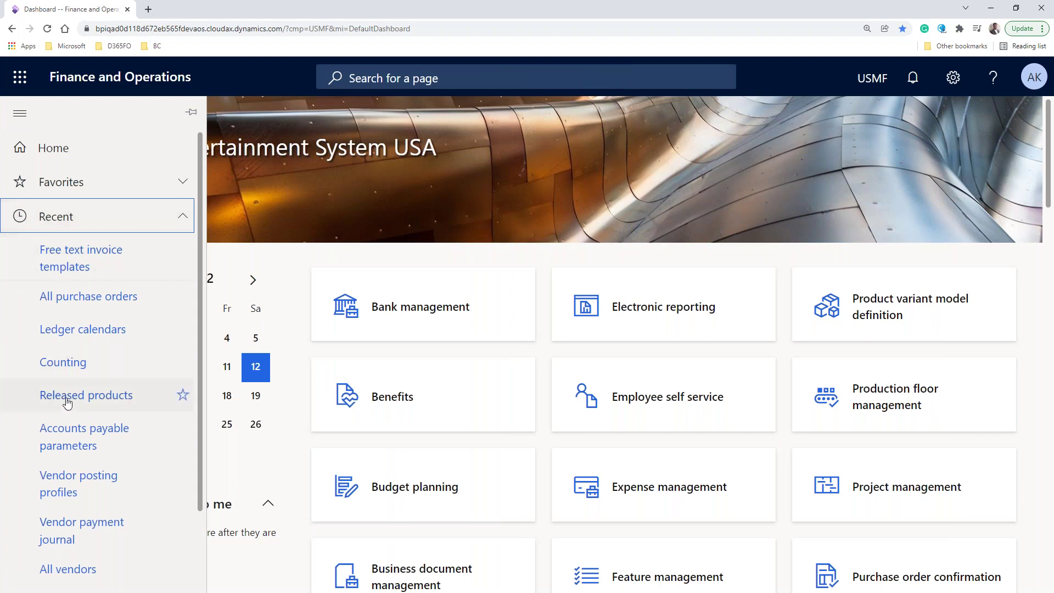
pyautogui.click(94, 219)
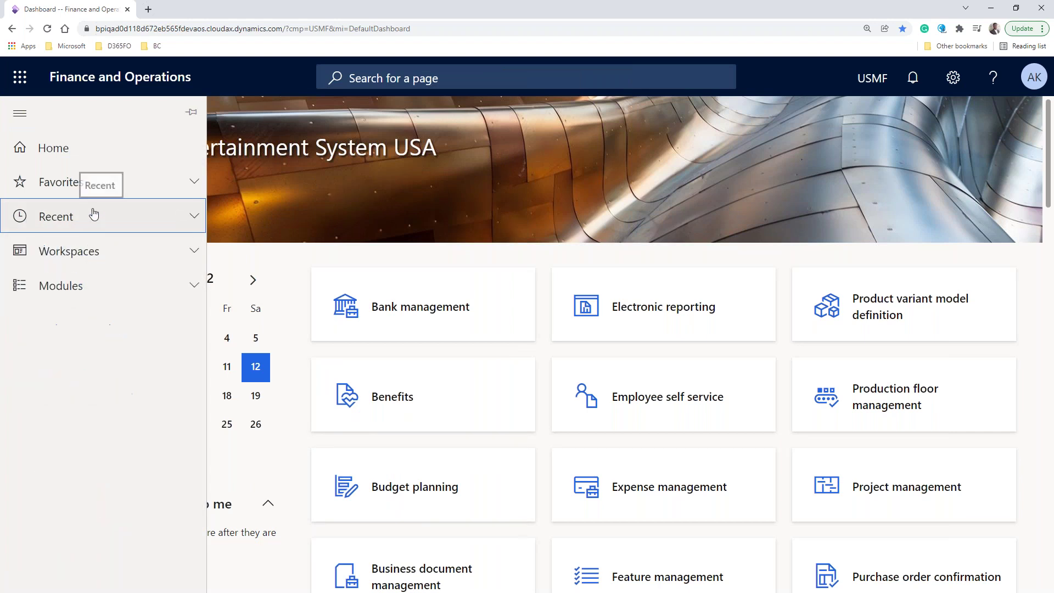
pyautogui.click(82, 185)
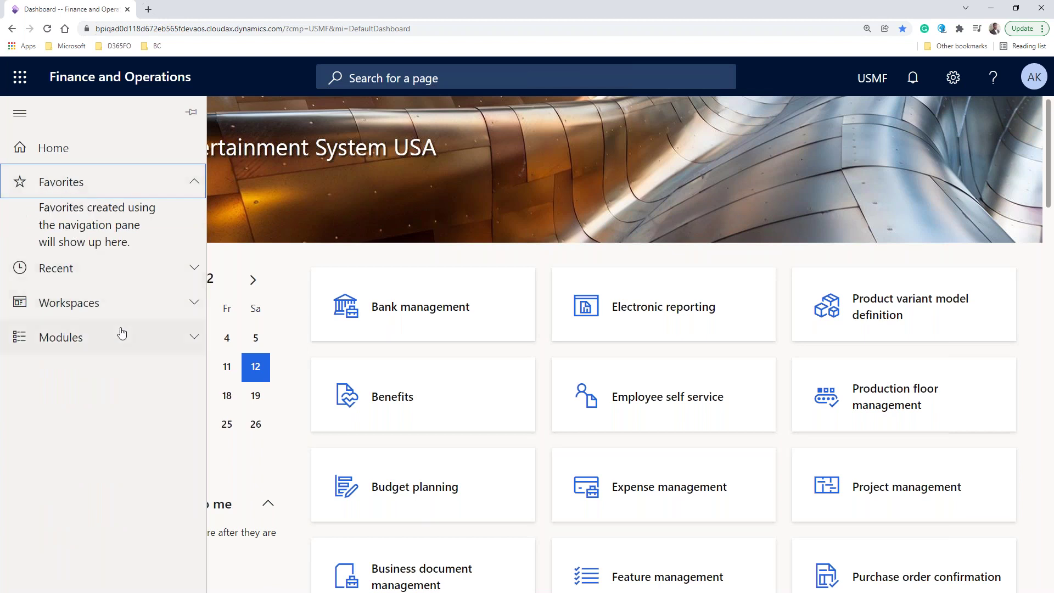
pyautogui.moveTo(126, 239); pyautogui.dragTo(41, 208)
pyautogui.click(119, 242)
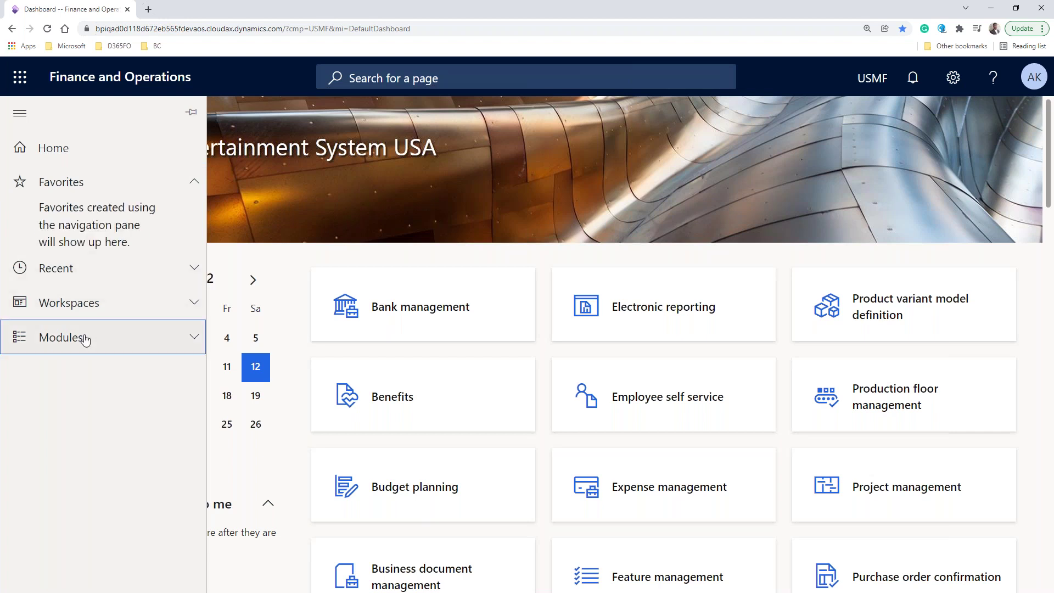
# - Add the Chart of accounts page from the General ledger module's Chart of accounts > Accounts group to the favorites
pyautogui.click(84, 336)
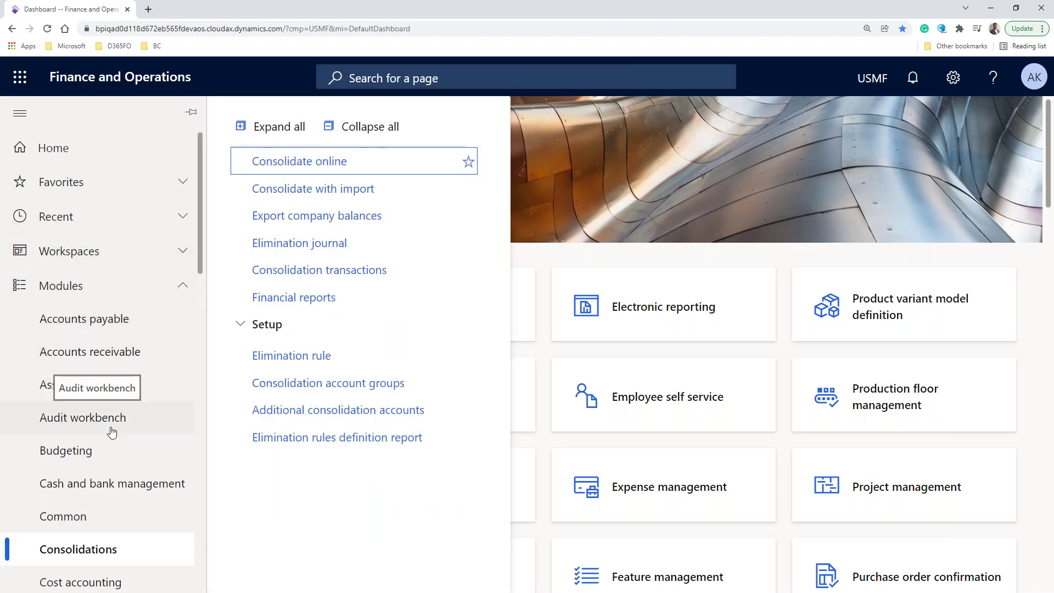
pyautogui.scroll(-3, 112, 432)
pyautogui.scroll(-3, 112, 432)
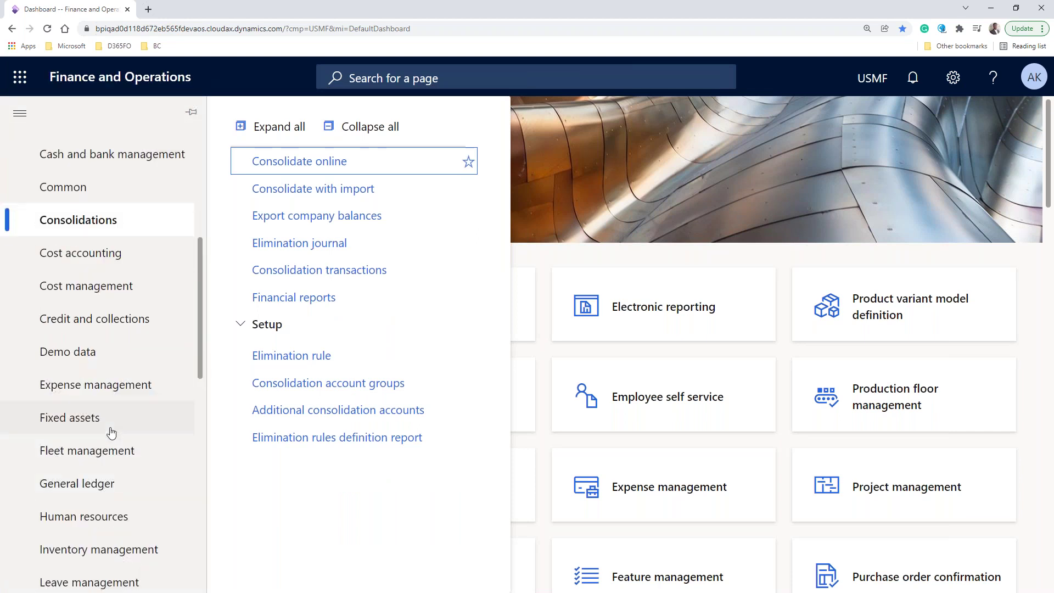
pyautogui.click(82, 490)
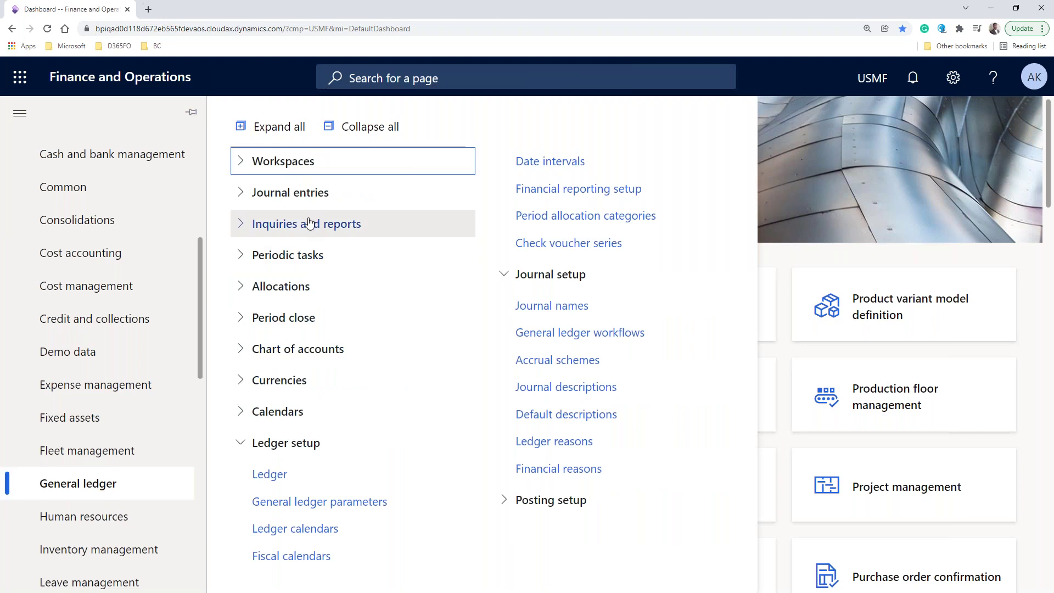
pyautogui.click(298, 349)
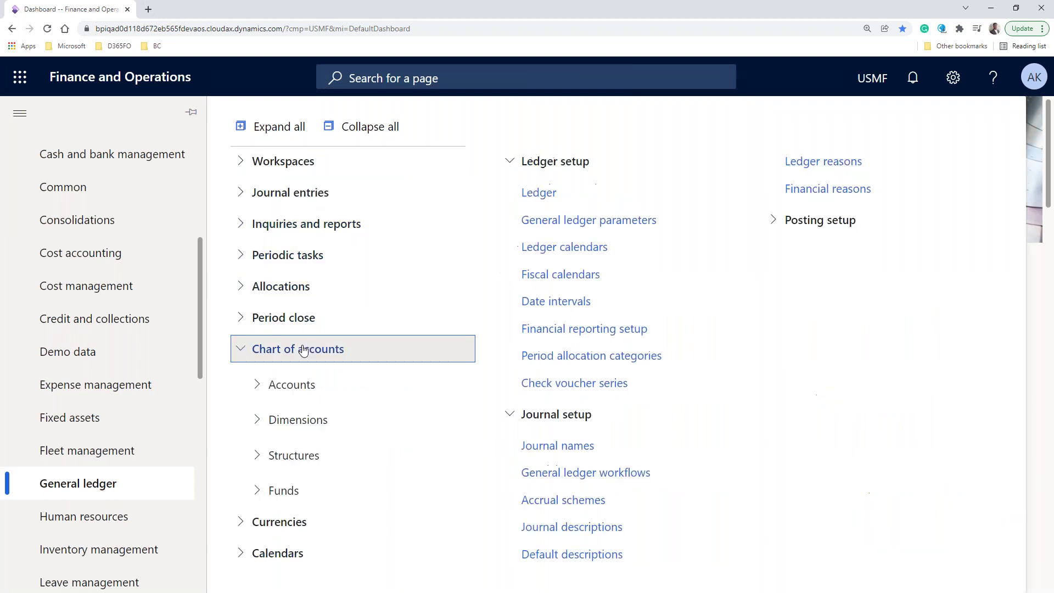
pyautogui.click(303, 385)
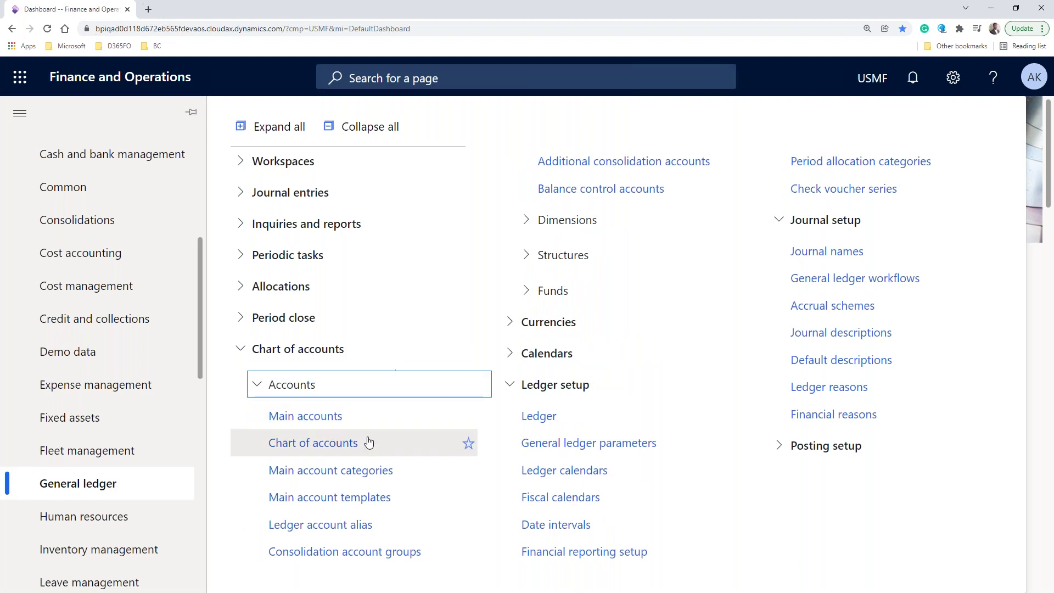
pyautogui.click(469, 444)
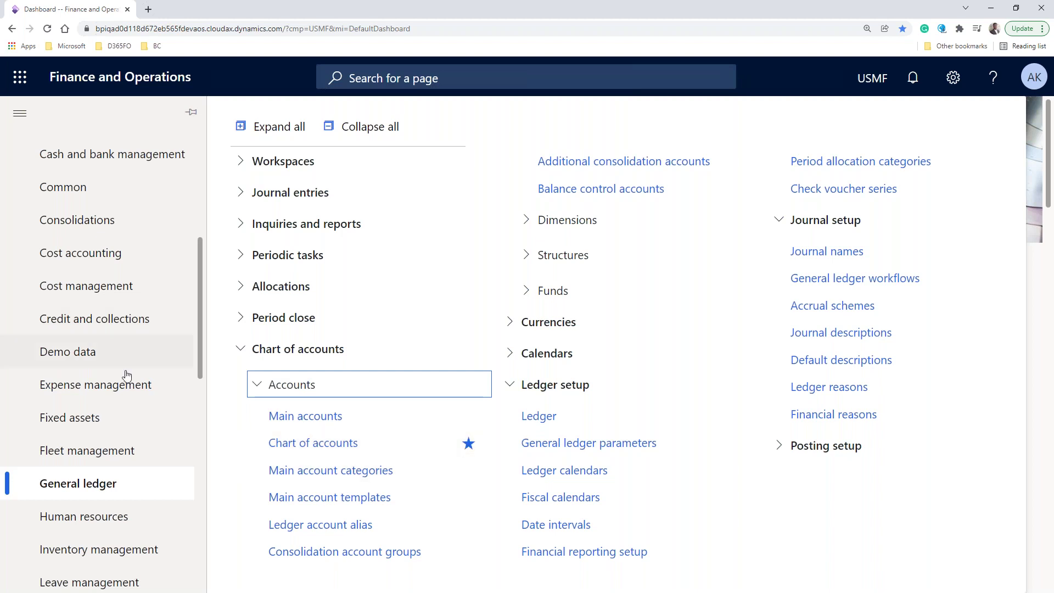
# - View the Chart of accounts page from the Favorites, then return to the dashboard
pyautogui.scroll(3, 135, 357)
pyautogui.scroll(3, 134, 357)
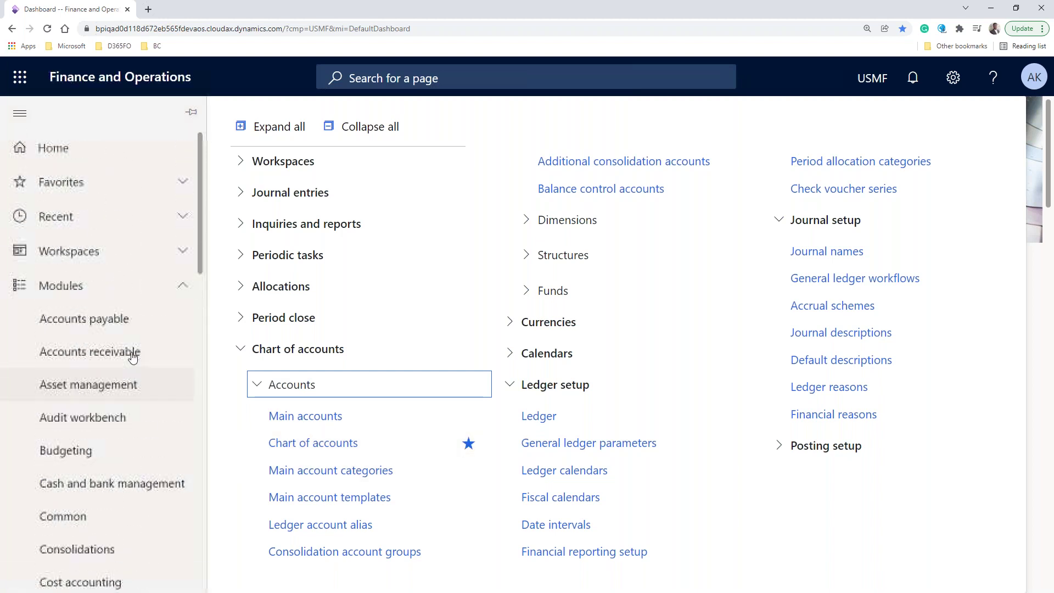
pyautogui.click(69, 193)
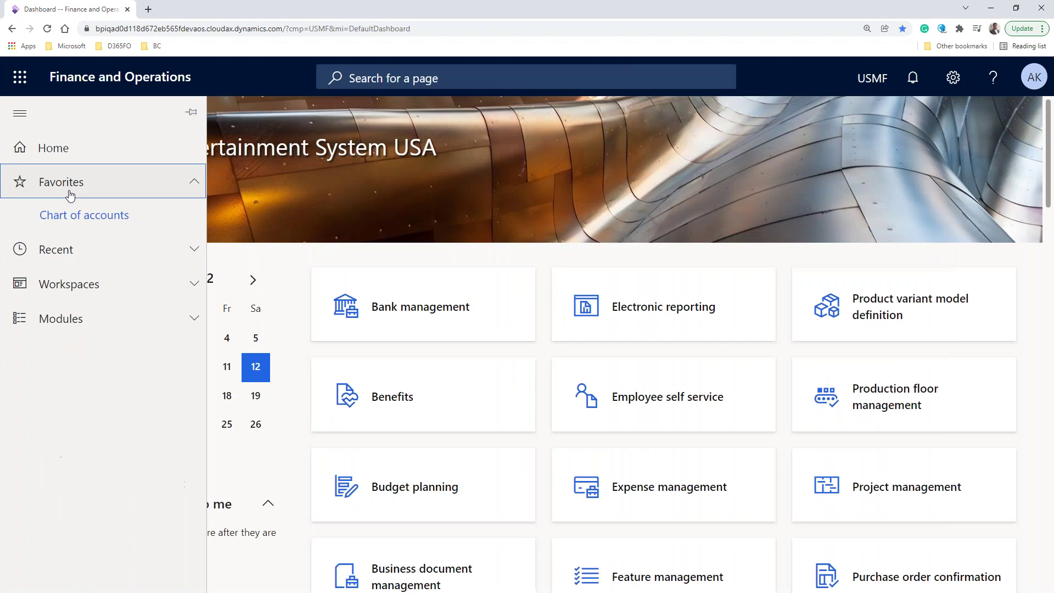
pyautogui.click(104, 220)
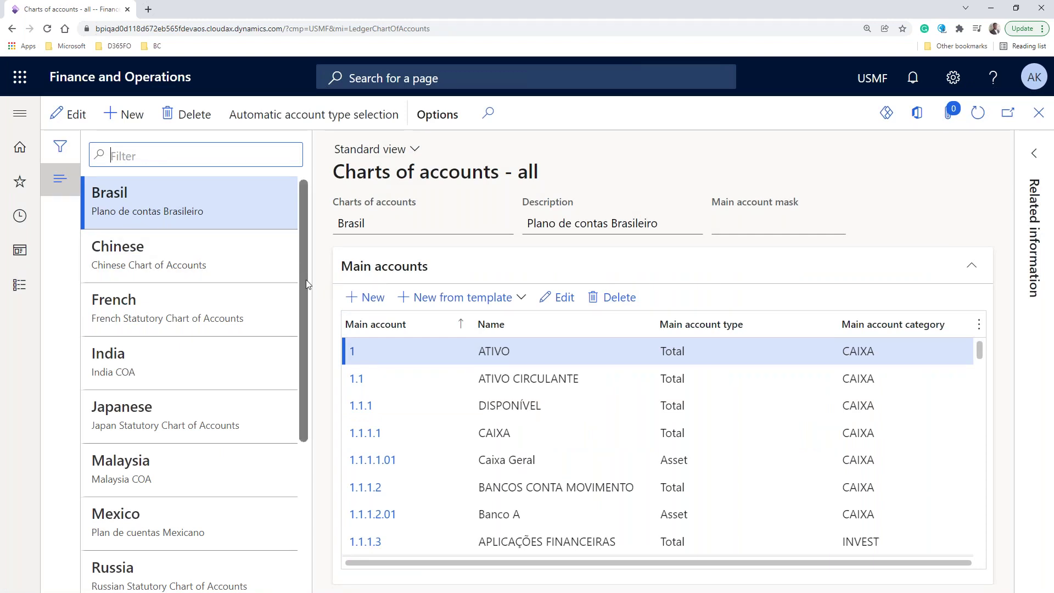
pyautogui.click(99, 78)
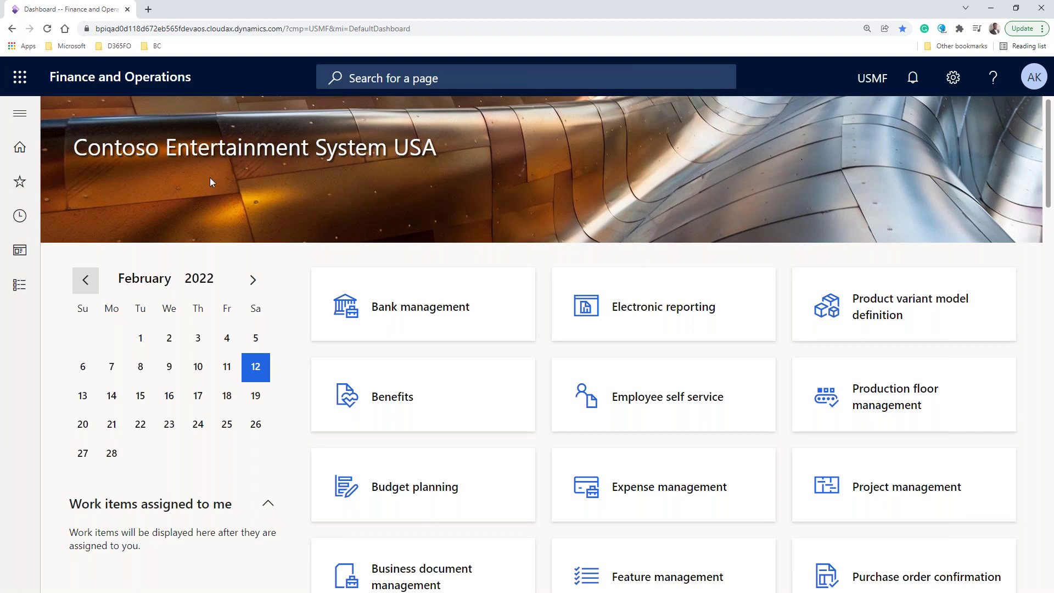
# - Open the Chart of accounts page through the General ledger module's Chart of accounts > Accounts group
pyautogui.click(19, 288)
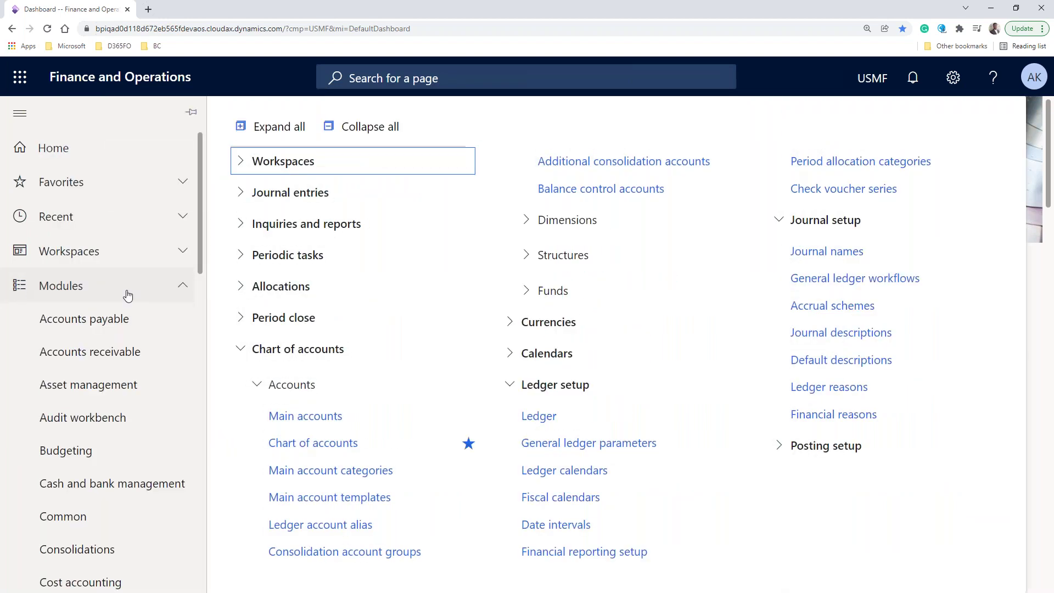
pyautogui.scroll(-8, 127, 295)
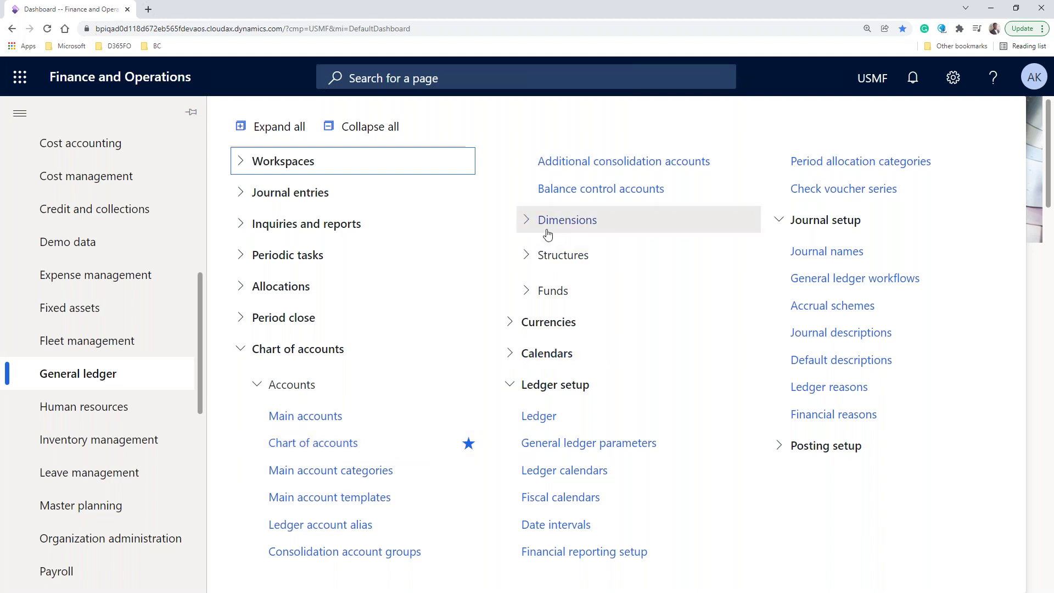
pyautogui.click(350, 442)
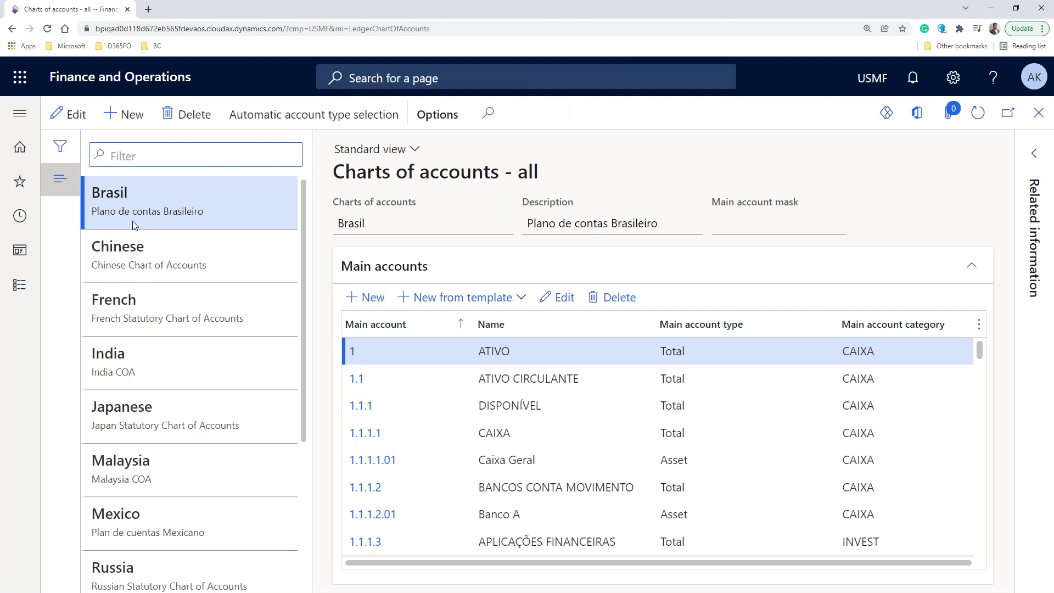
# - View the India chart of accounts, then select the Shared chart and look through its main accounts
pyautogui.click(176, 365)
pyautogui.scroll(-4, 187, 385)
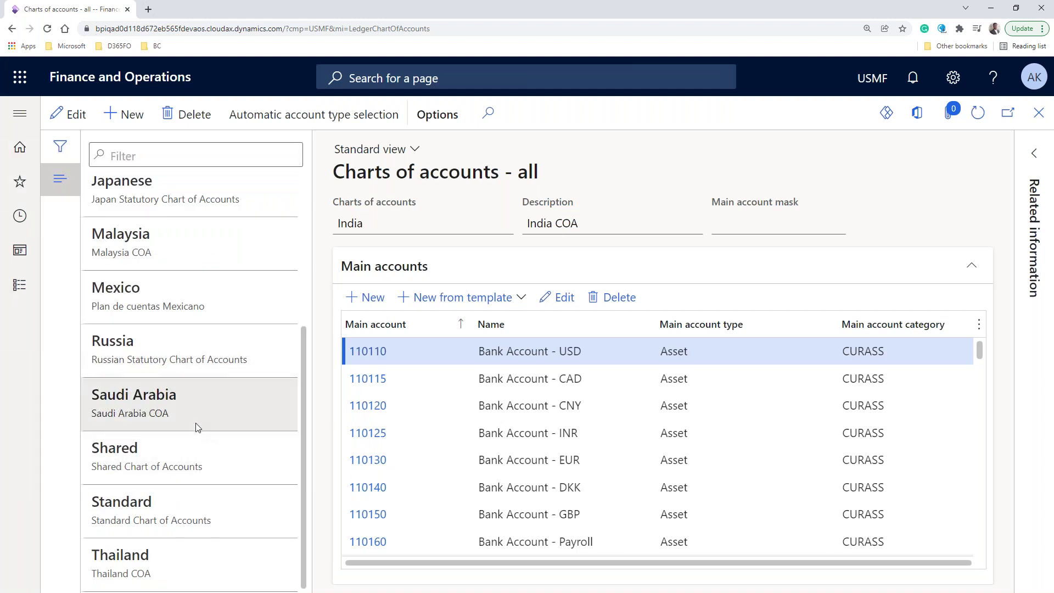
pyautogui.click(172, 449)
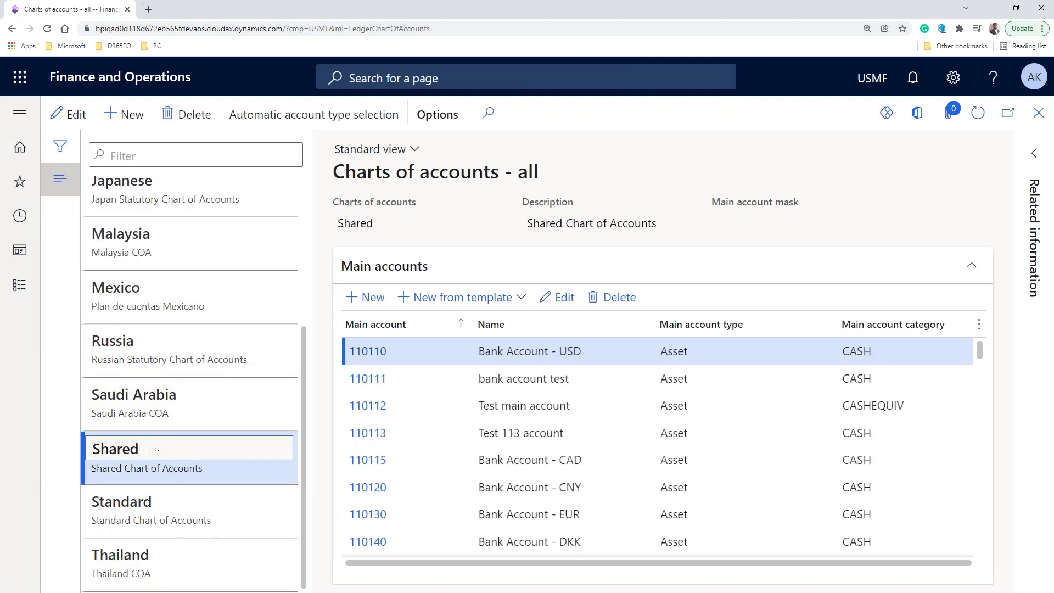
pyautogui.doubleClick(129, 455)
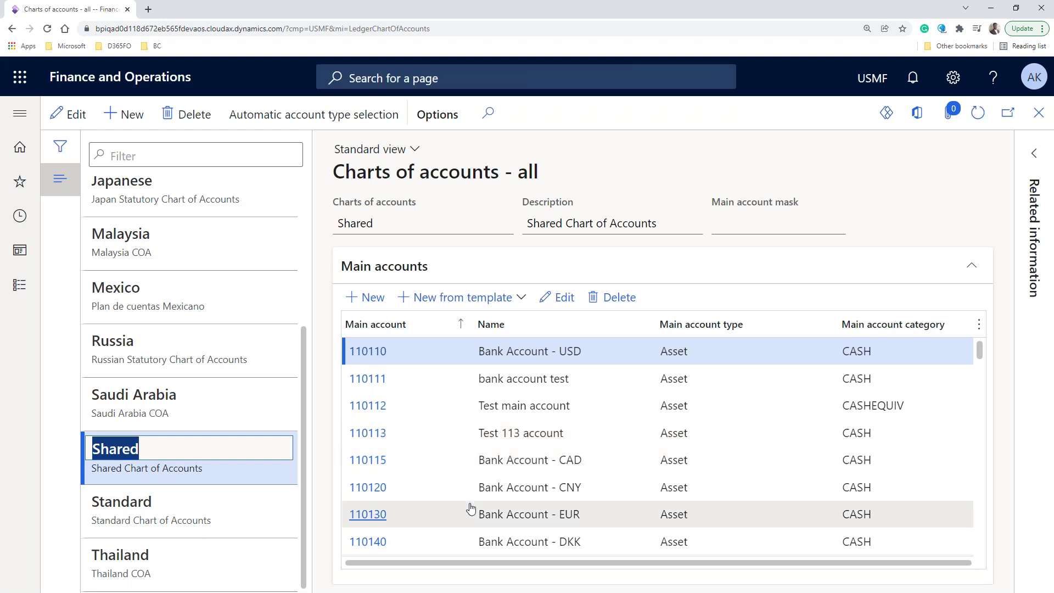
pyautogui.scroll(-10, 470, 506)
pyautogui.scroll(-5, 469, 506)
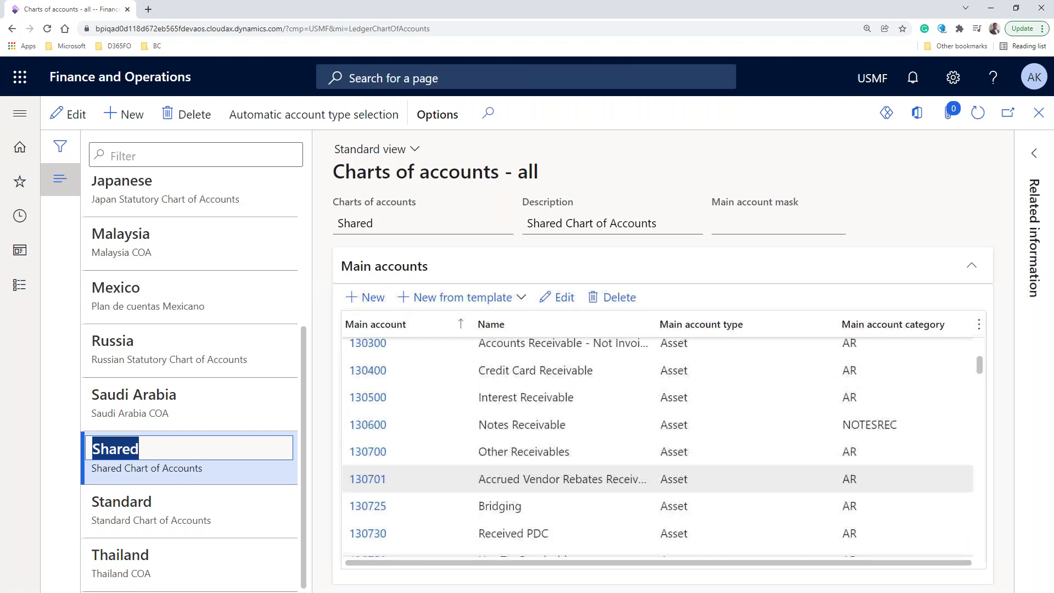
# - Export the Shared chart's Main account list to Excel as a downloaded file
pyautogui.click(916, 118)
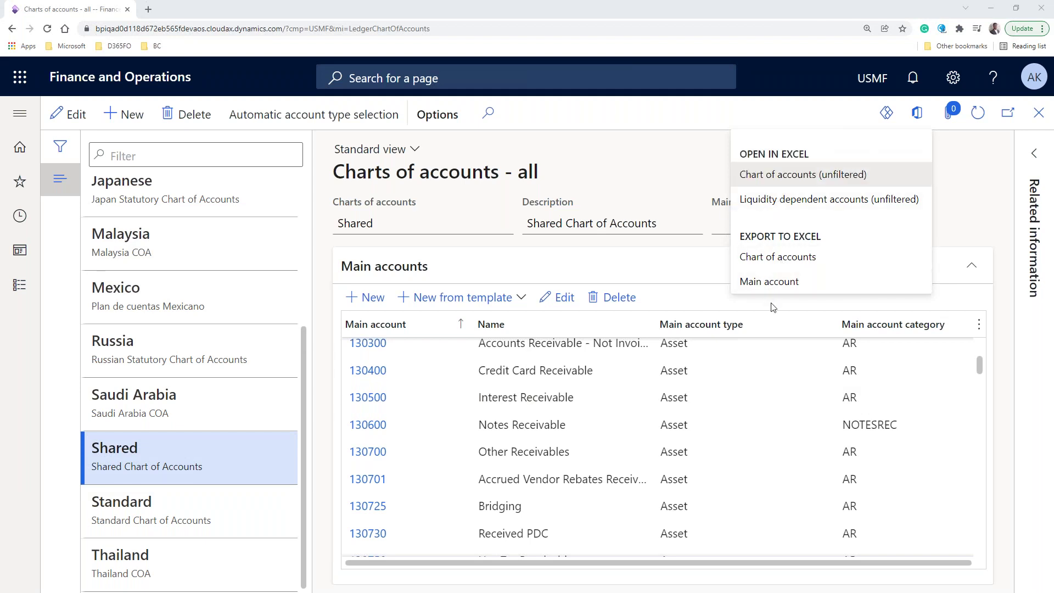
pyautogui.click(764, 281)
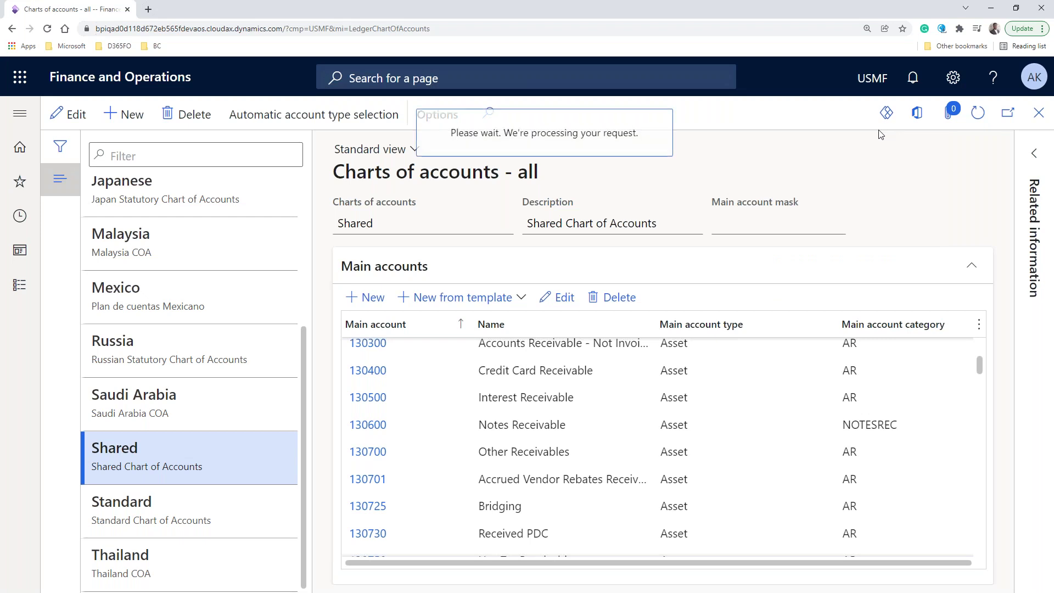
pyautogui.click(835, 175)
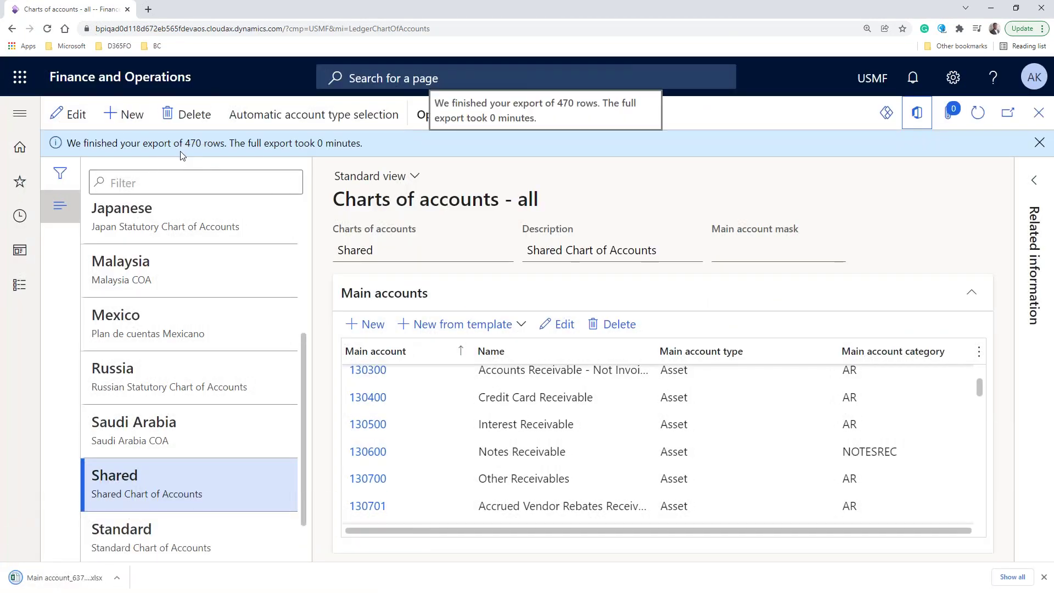
# - Open the exported Main account workbook in Excel, enlarge its window to view the rows, and close it
pyautogui.click(116, 576)
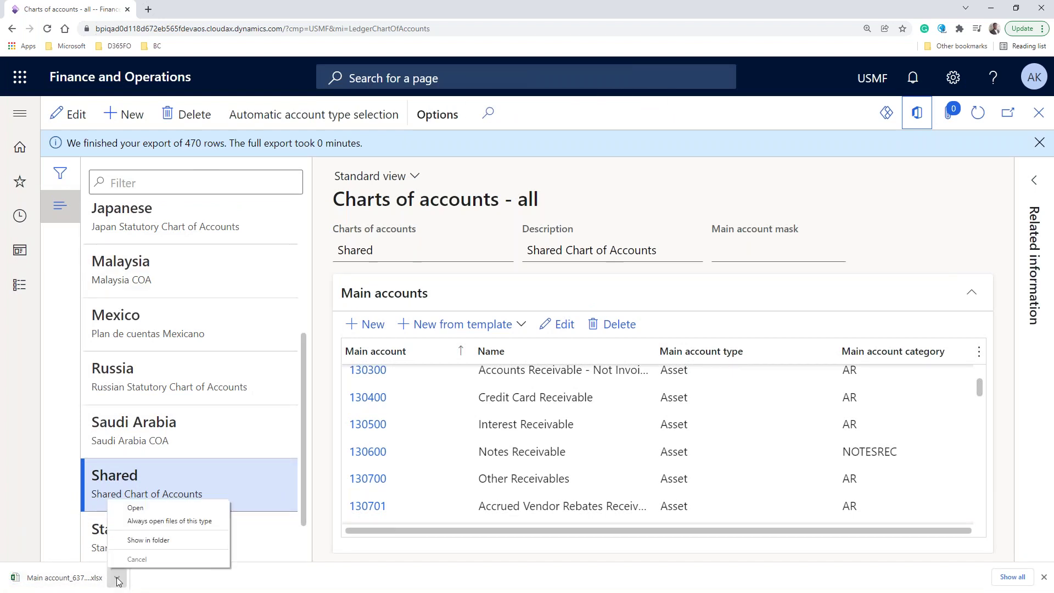
pyautogui.click(135, 509)
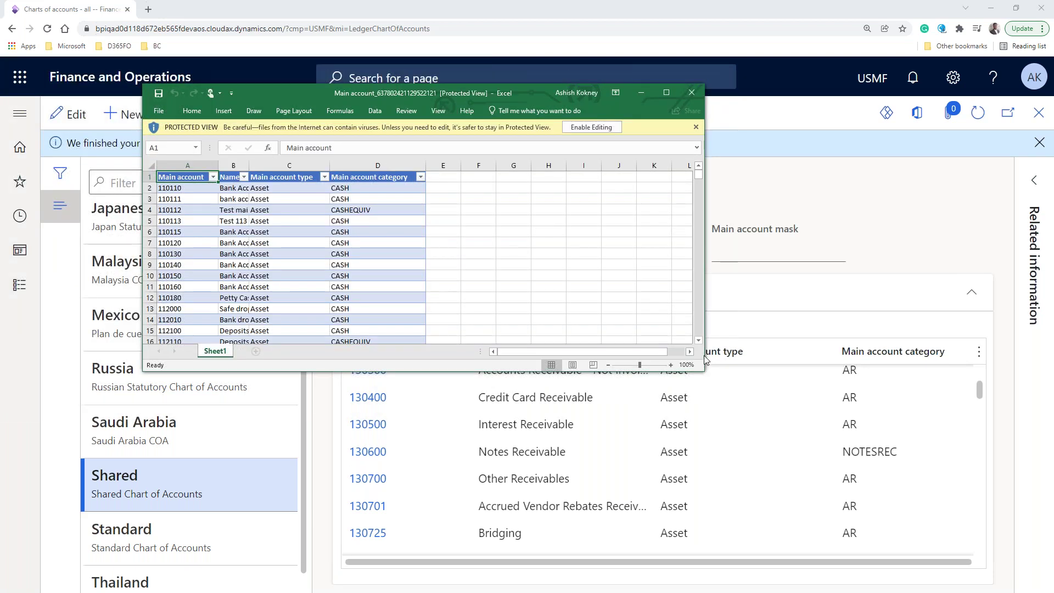
pyautogui.moveTo(706, 373); pyautogui.dragTo(826, 521)
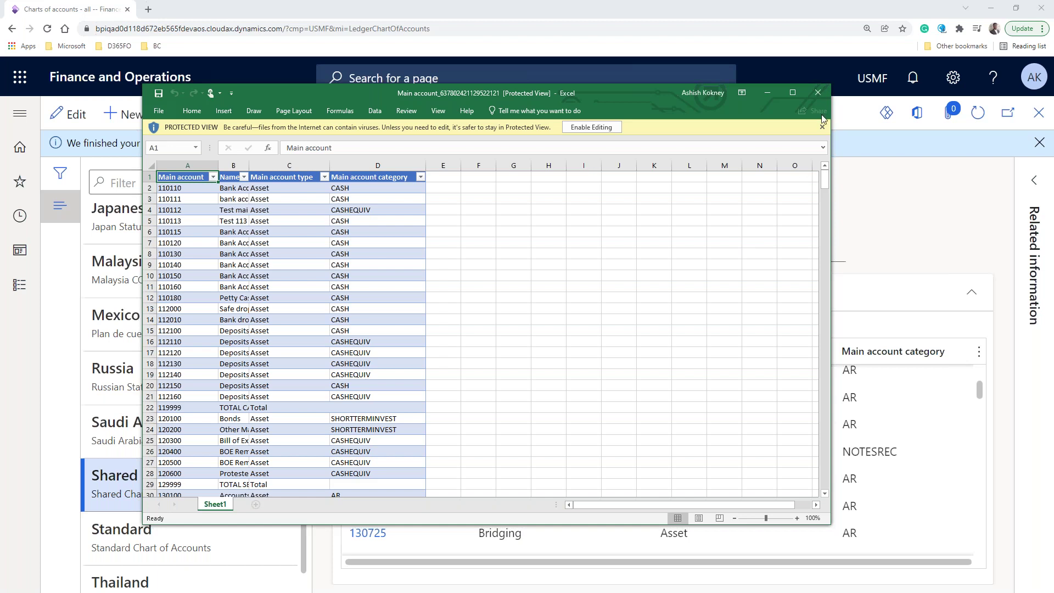
pyautogui.click(818, 92)
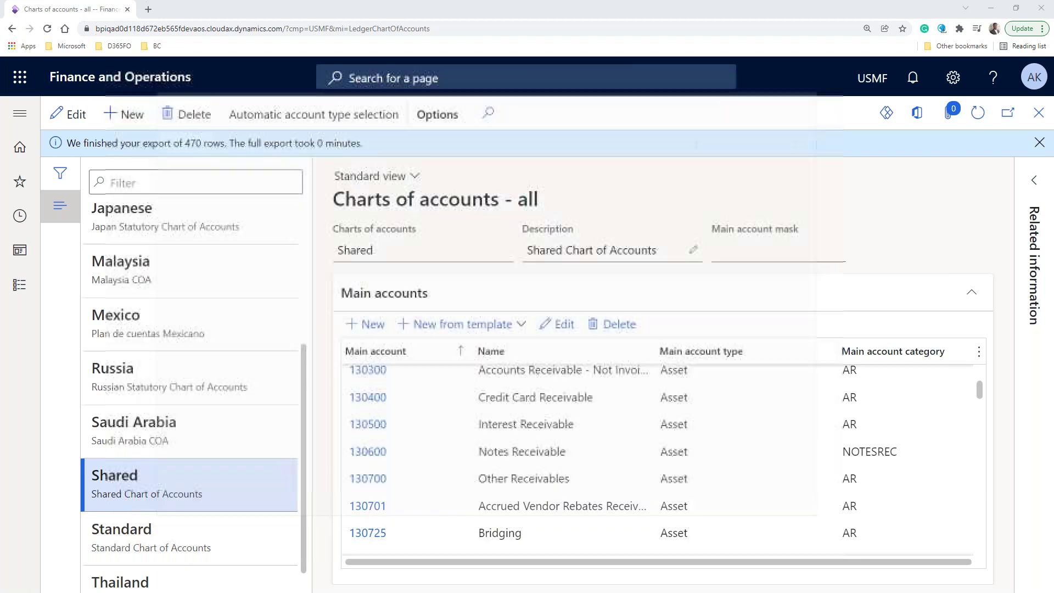
# - Return to the dashboard and reopen the Chart of accounts page from the General ledger module
pyautogui.click(119, 77)
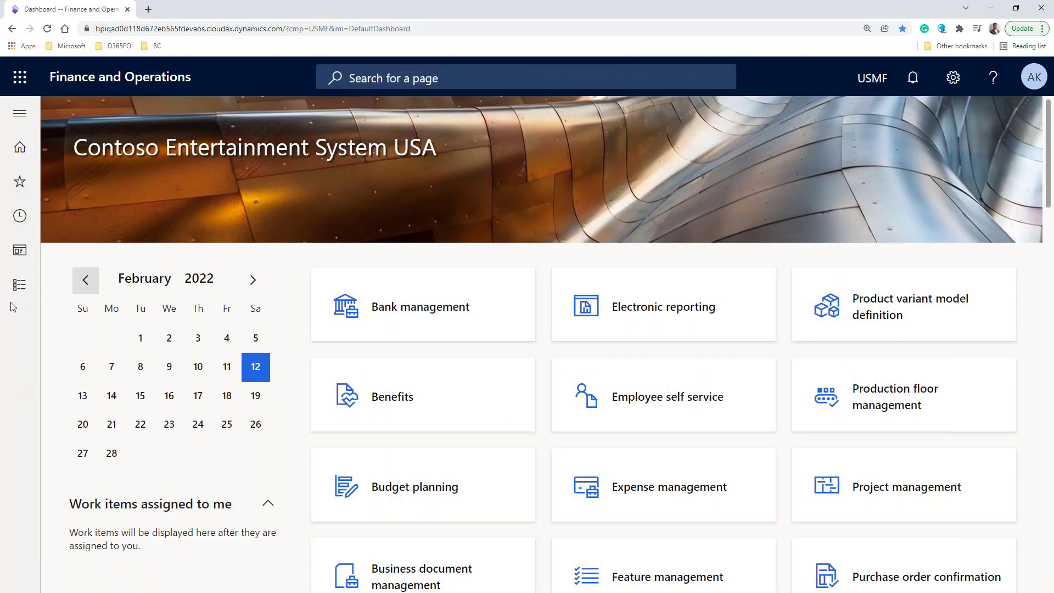
pyautogui.click(19, 285)
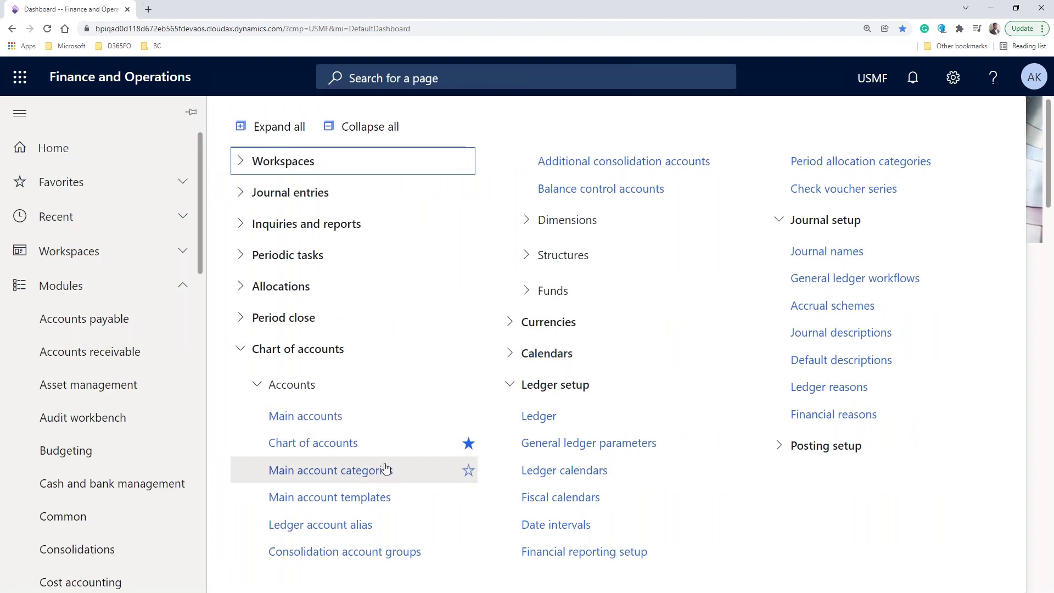
pyautogui.click(309, 447)
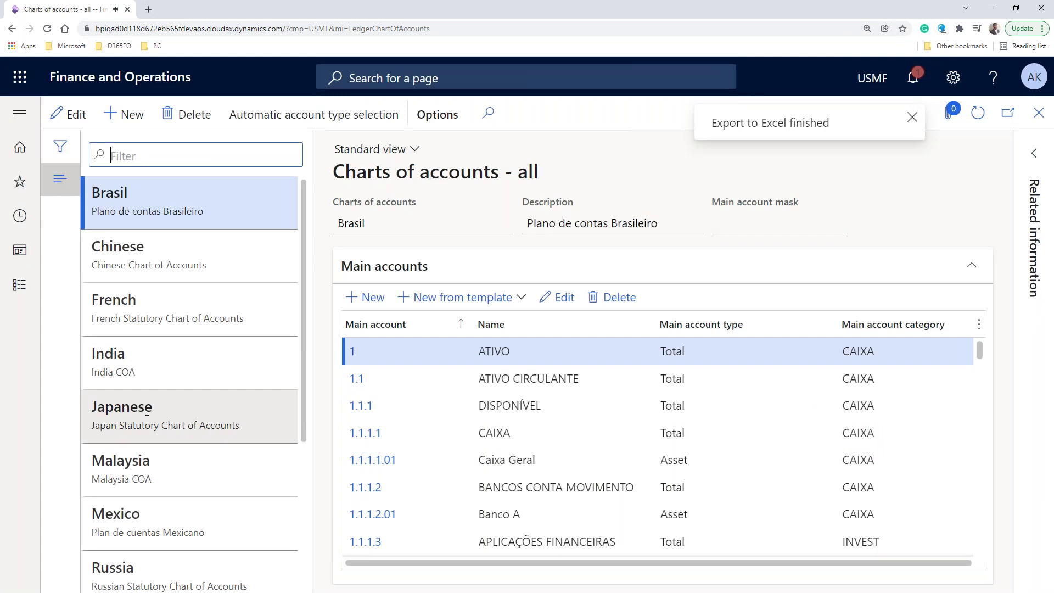
# - Open the Main accounts page from the General ledger module and narrow its account list pane
pyautogui.click(19, 284)
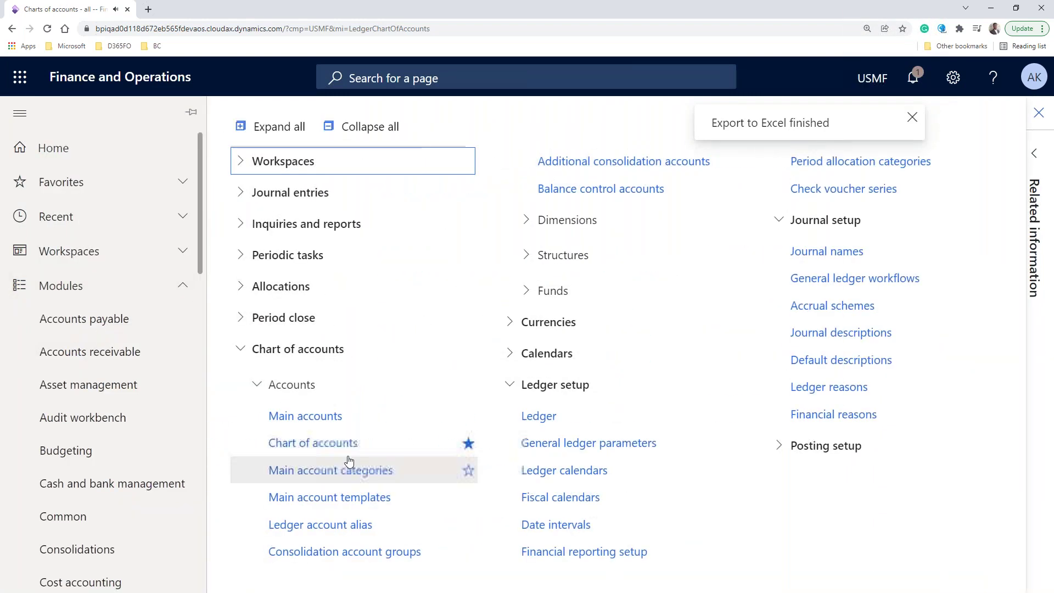
pyautogui.click(312, 422)
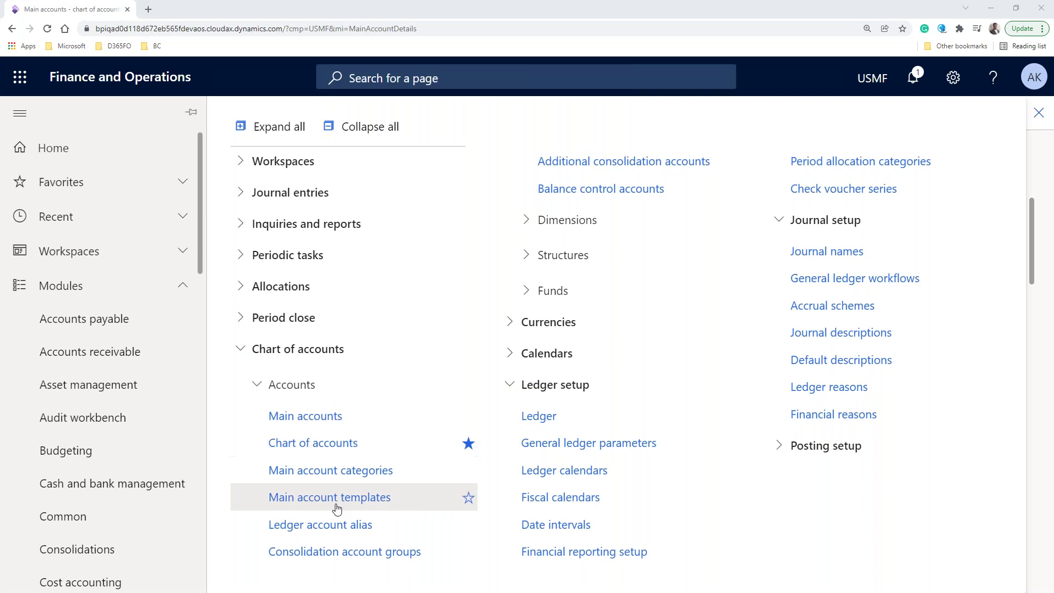
pyautogui.click(300, 418)
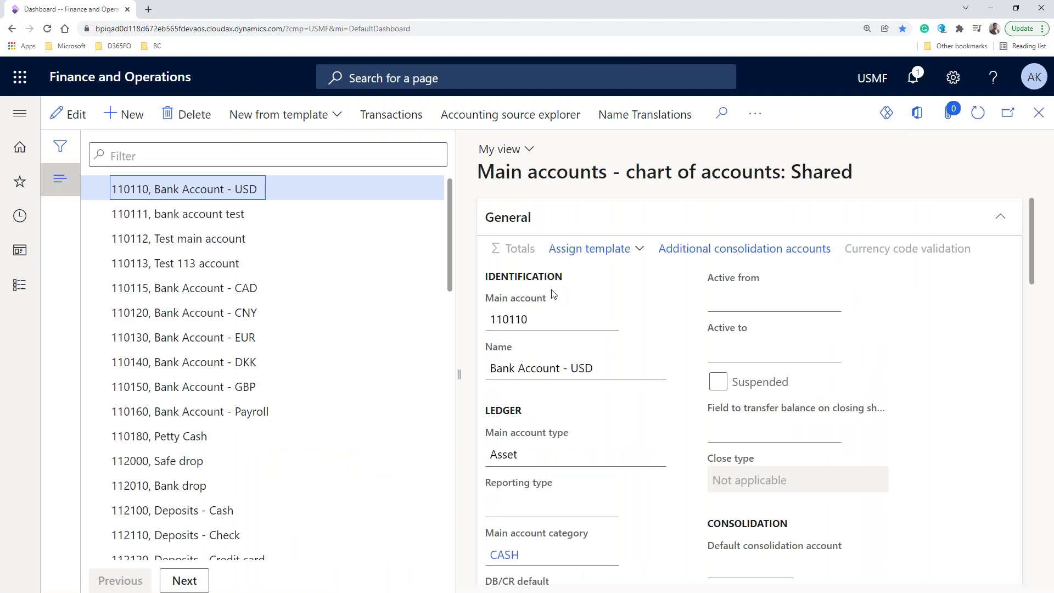
pyautogui.moveTo(462, 360); pyautogui.dragTo(378, 372)
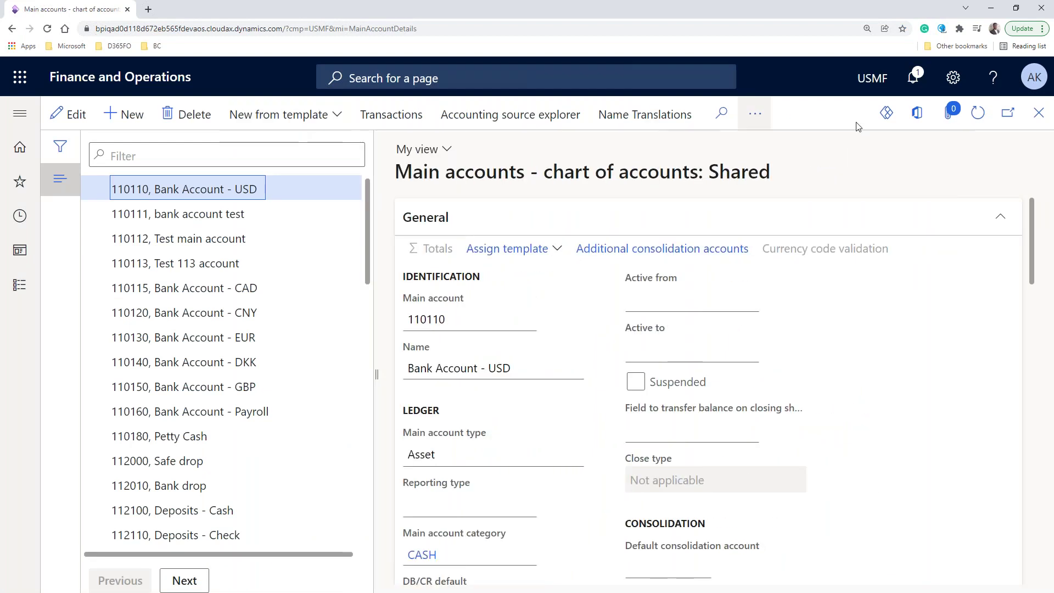
# - Export the Main account legal entity data to Excel as a downloaded file
pyautogui.click(916, 114)
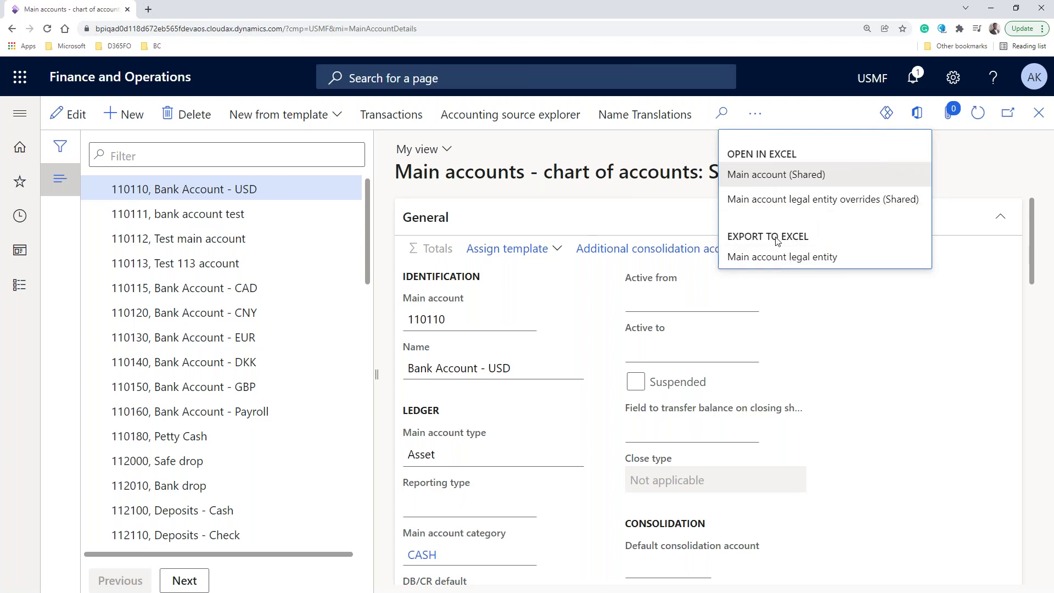
pyautogui.click(771, 258)
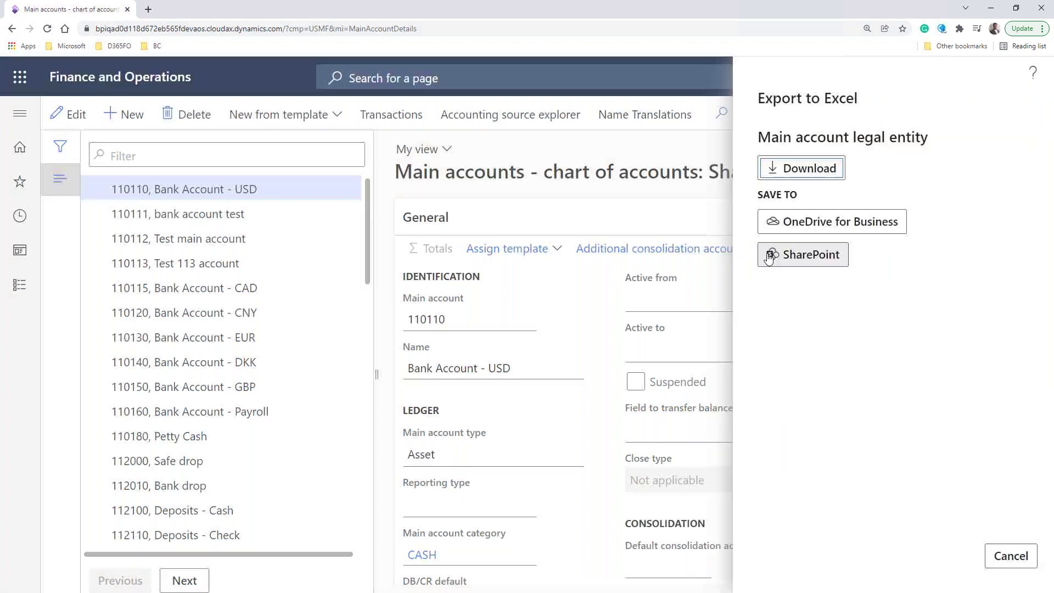
pyautogui.click(810, 169)
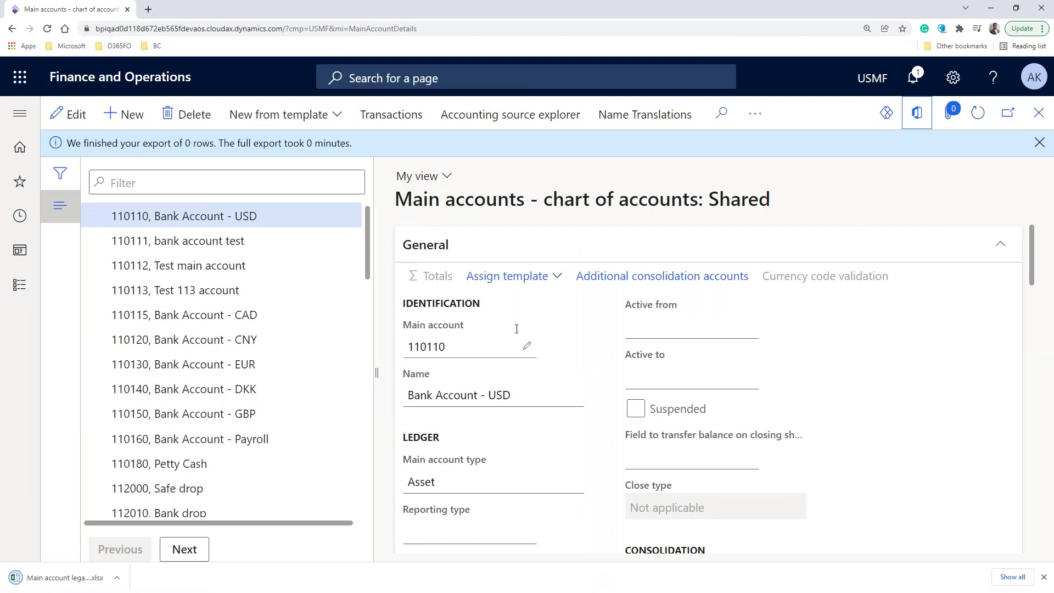
# - Review the additional page actions and the Bank Account - USD details down to the Legal entity overrides section
pyautogui.click(761, 126)
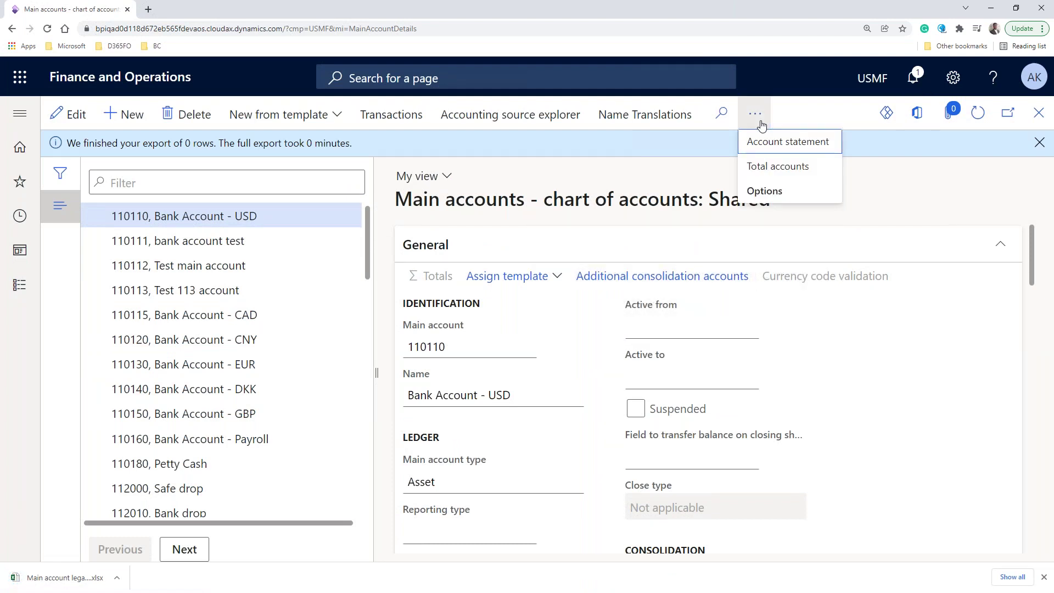
pyautogui.click(618, 181)
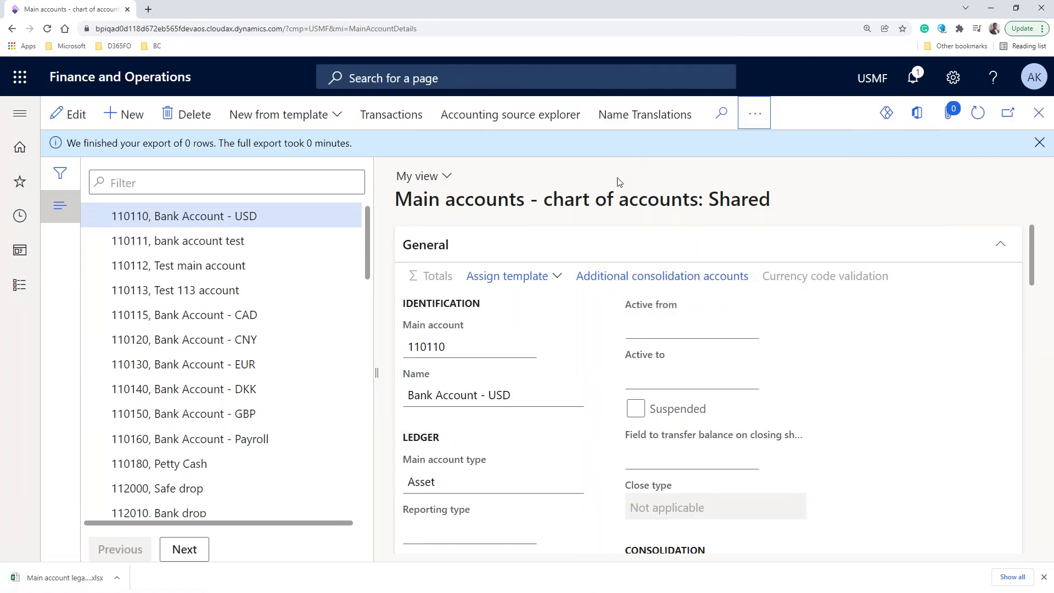
pyautogui.scroll(-6, 624, 486)
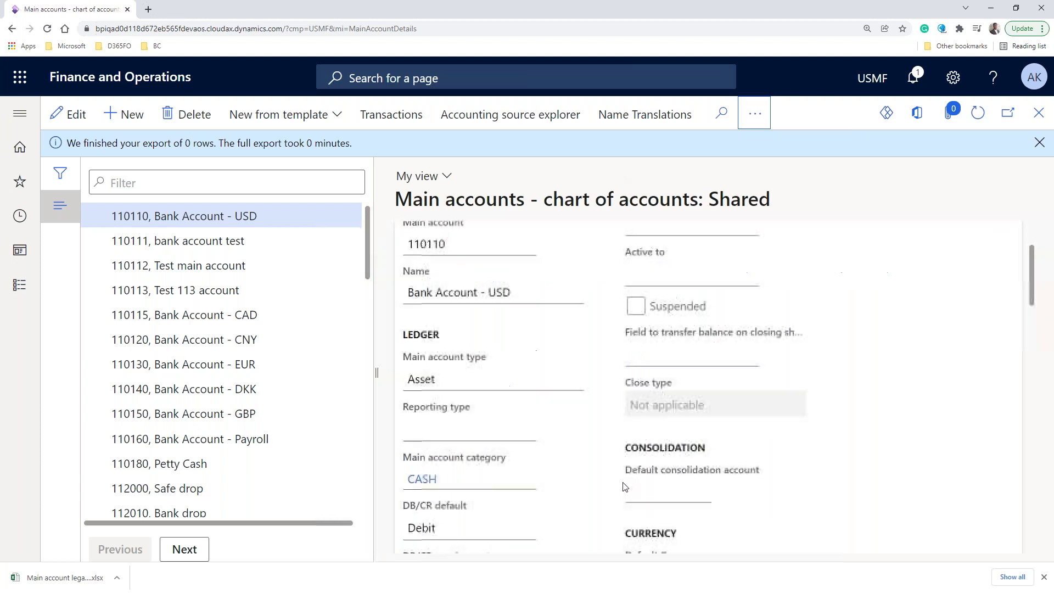
pyautogui.scroll(-7, 624, 486)
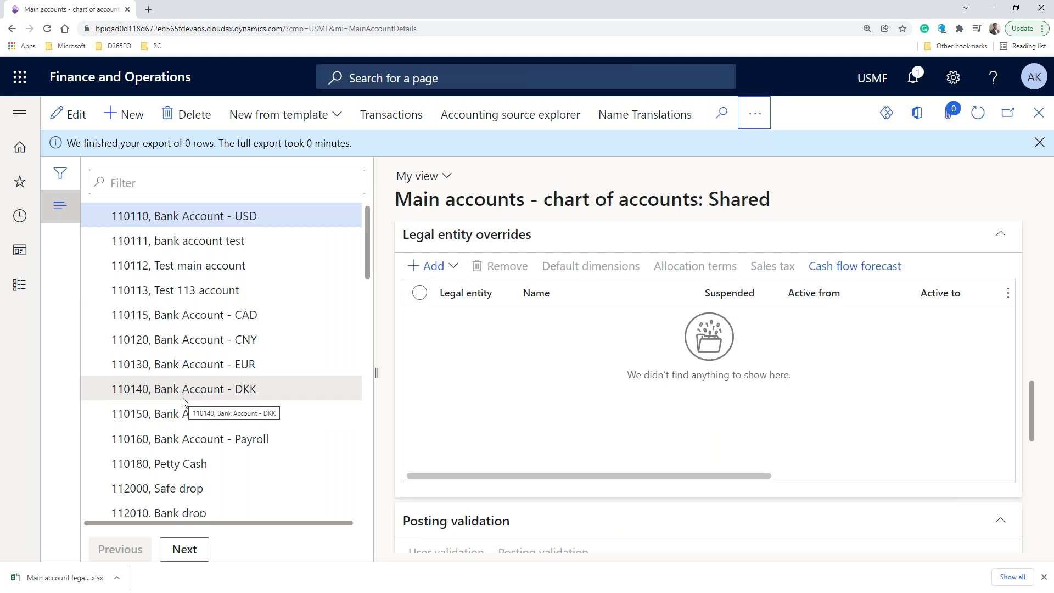
# - Reopen the module list and look through the modules down to Sales and marketing
pyautogui.click(18, 286)
pyautogui.scroll(-3, 81, 404)
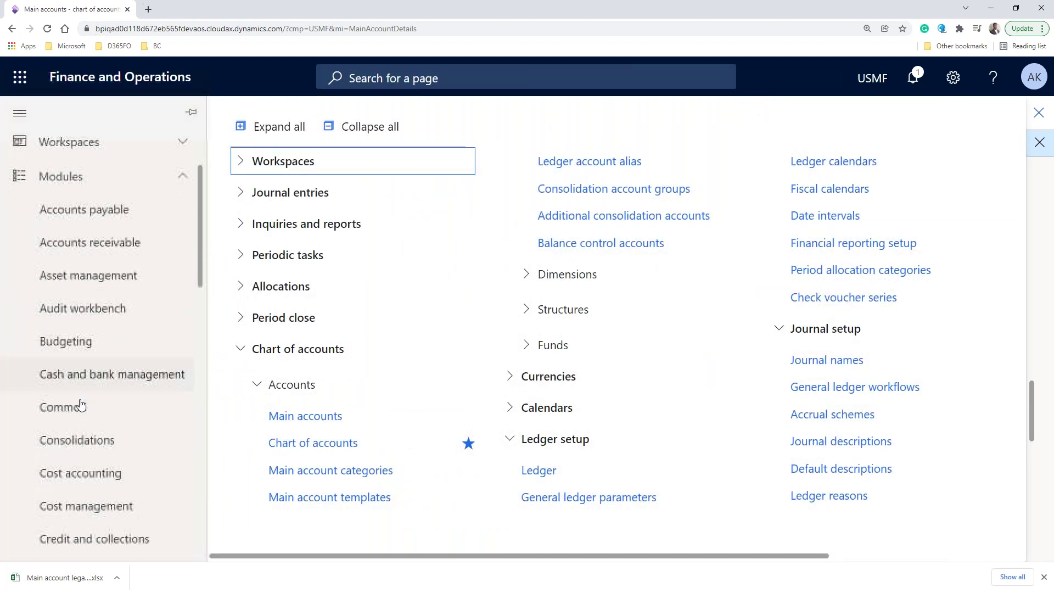
pyautogui.scroll(-10, 81, 405)
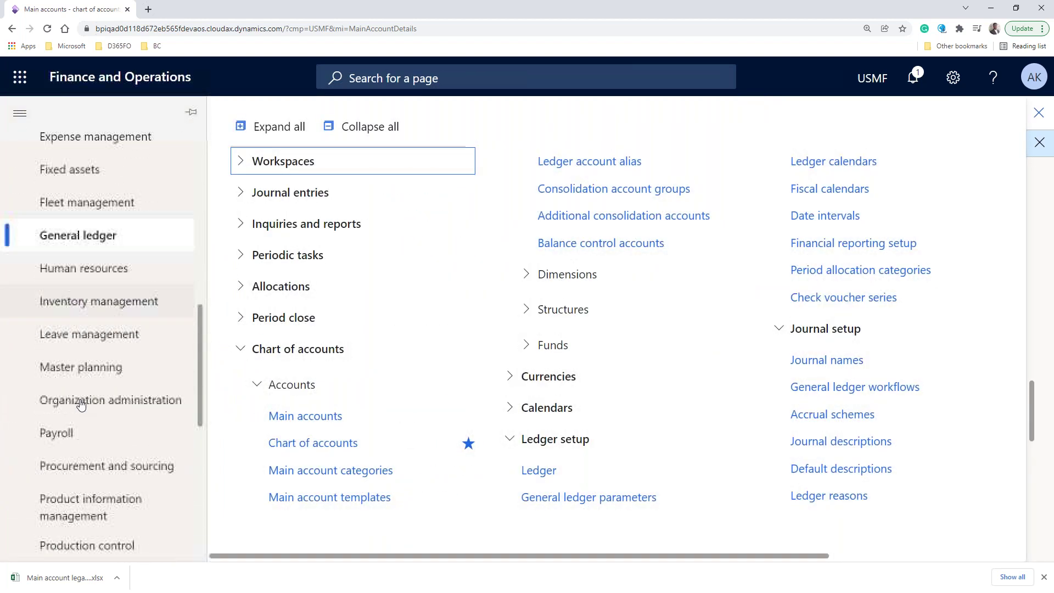
pyautogui.scroll(-5, 80, 405)
pyautogui.scroll(10, 80, 405)
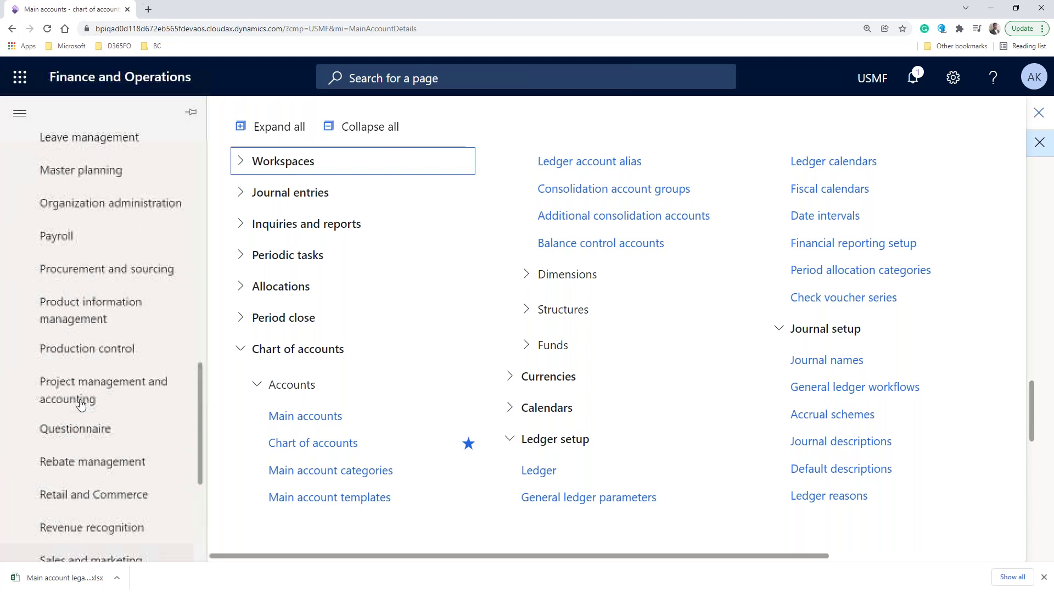
# - Expand the workspaces list in the navigation pane and open the Data management workspace
pyautogui.scroll(5, 81, 404)
pyautogui.click(97, 254)
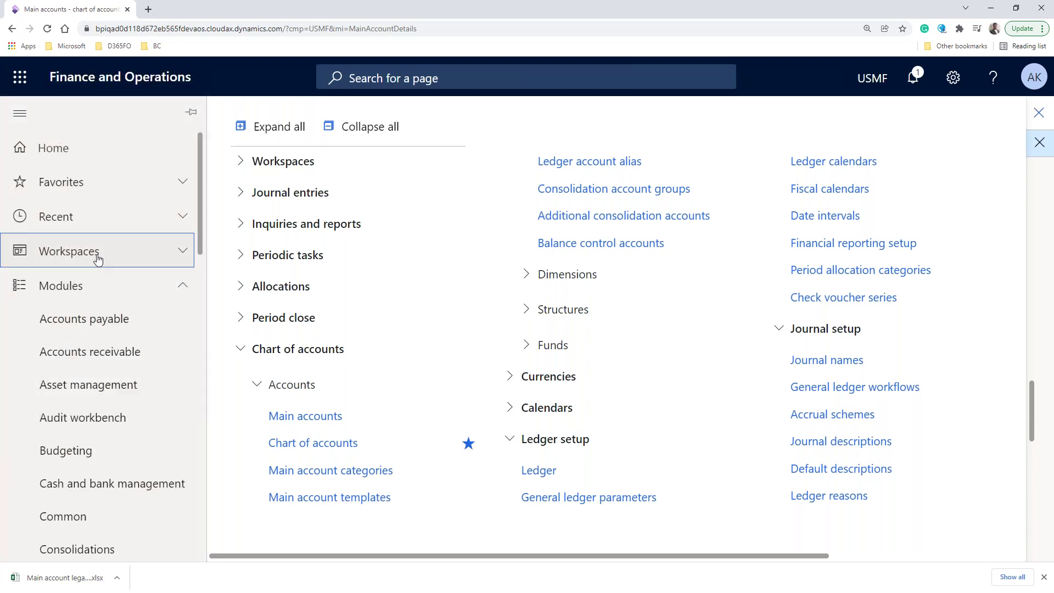
pyautogui.scroll(-3, 84, 289)
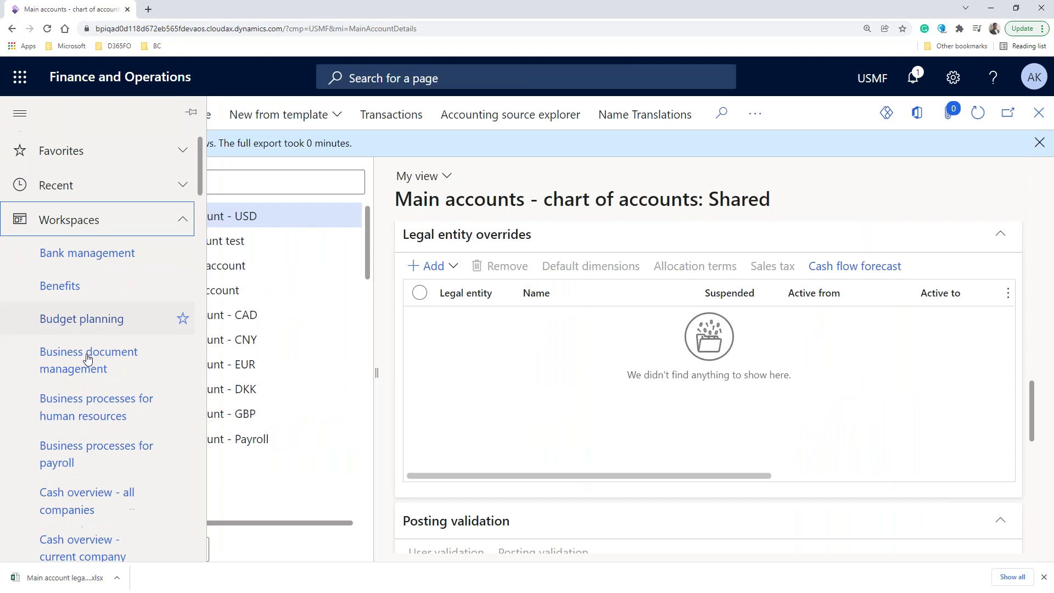
pyautogui.scroll(-5, 87, 359)
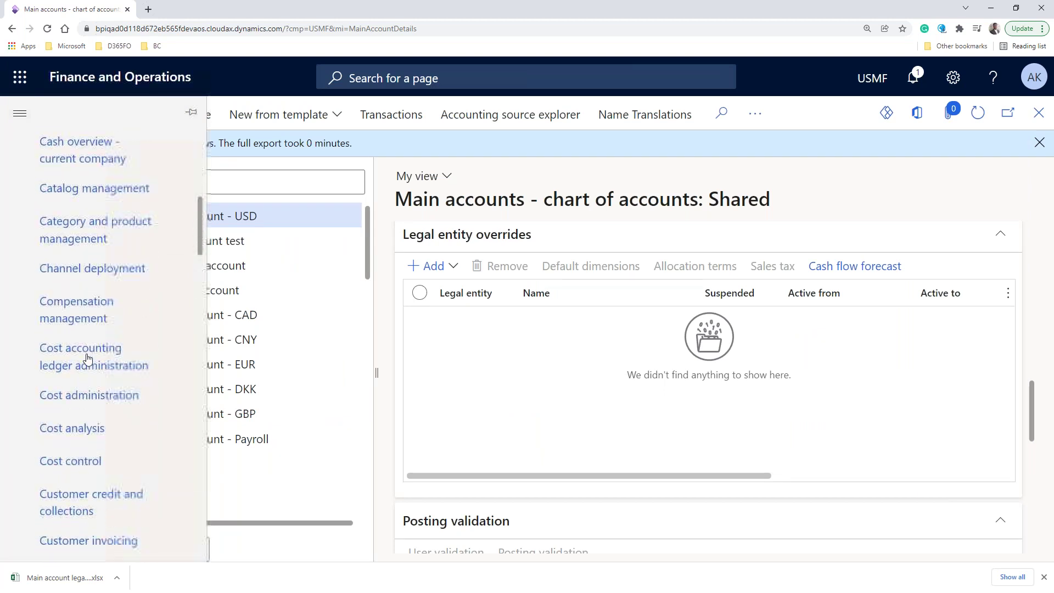
pyautogui.scroll(-4, 86, 358)
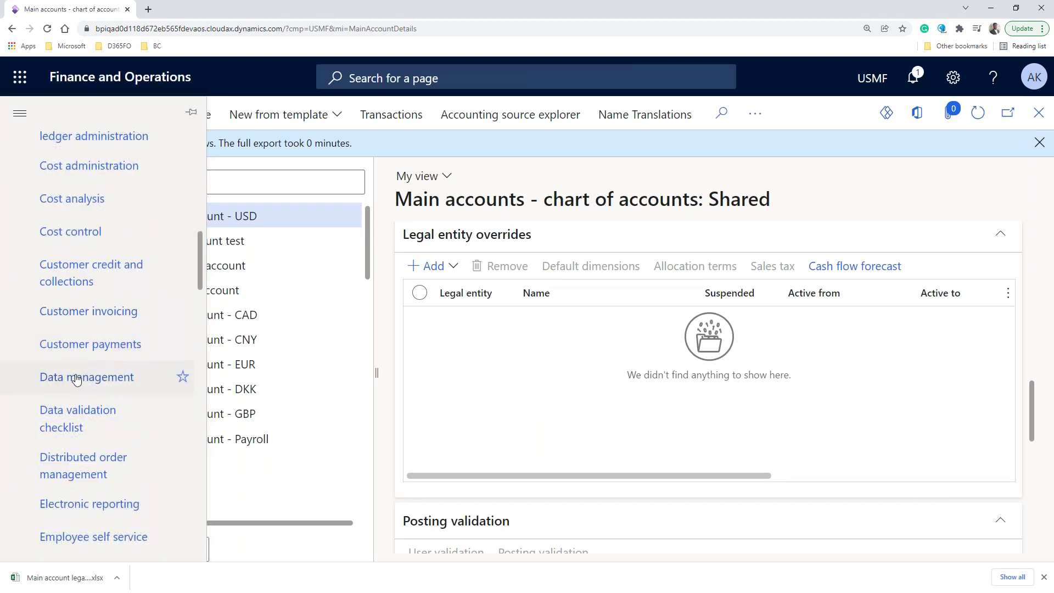
pyautogui.click(80, 377)
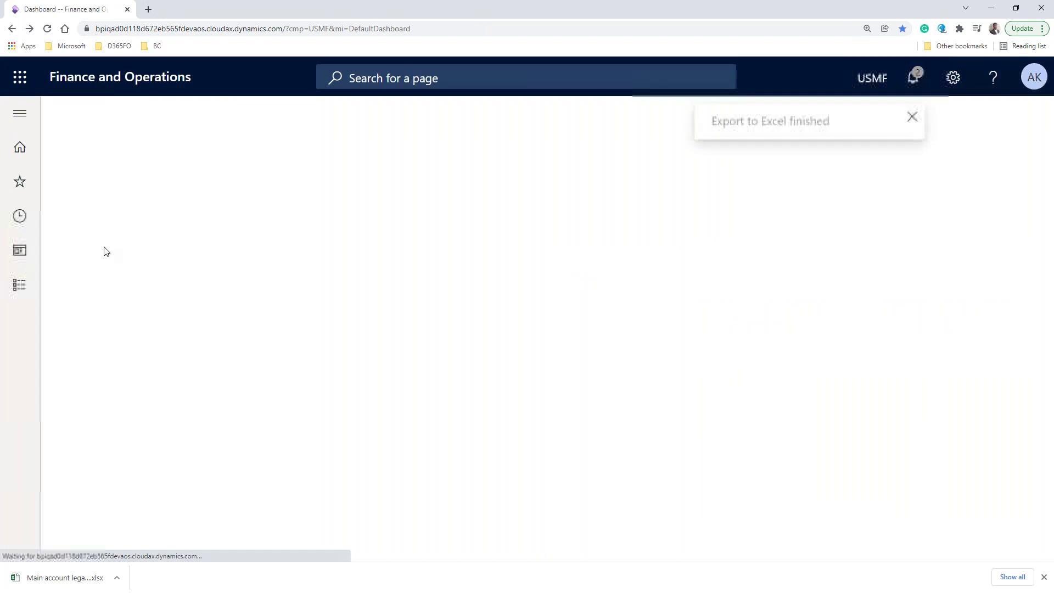
# - Open the Financial dimensions page from the Dimensions group under the General ledger's Chart of accounts
pyautogui.click(19, 284)
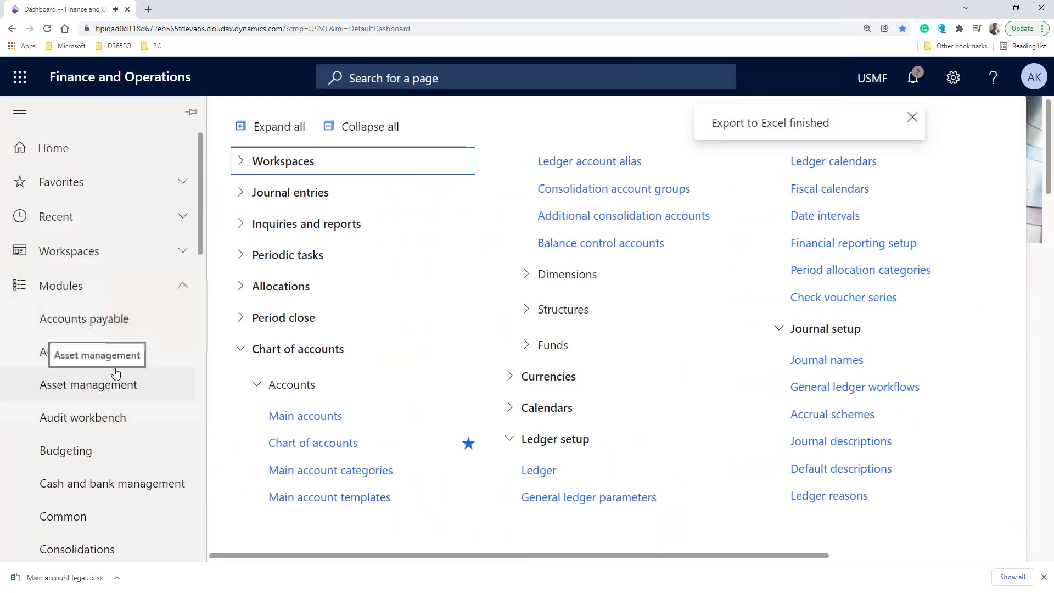
pyautogui.scroll(-1, 116, 373)
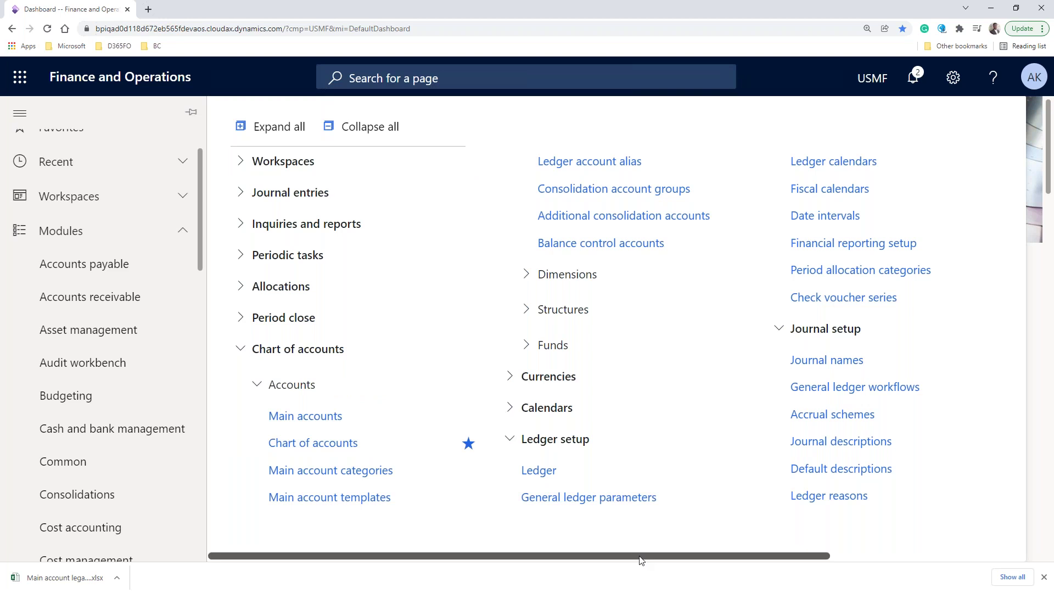
pyautogui.moveTo(641, 561); pyautogui.dragTo(549, 558)
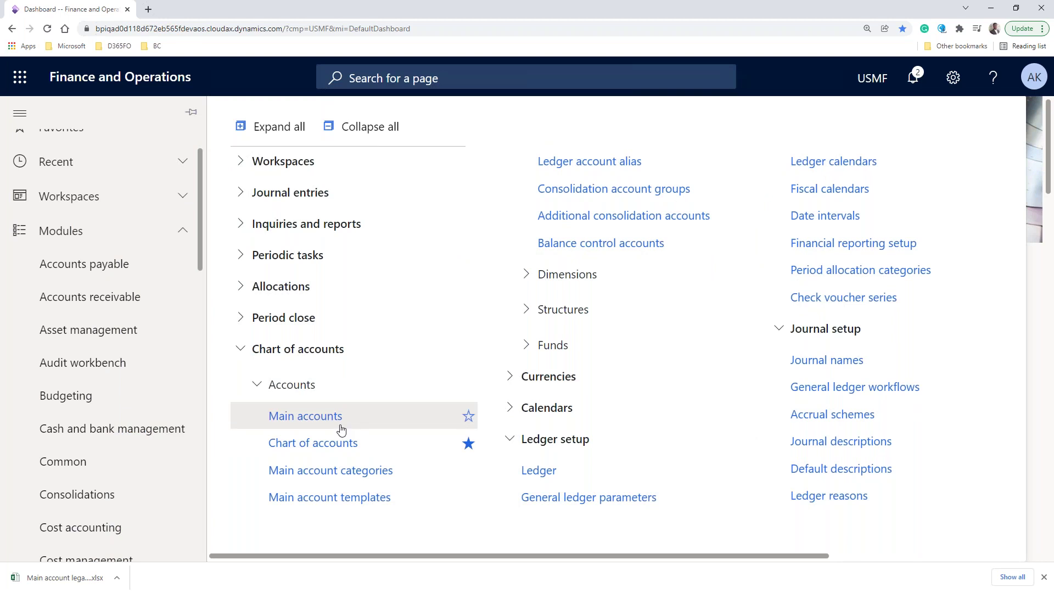
pyautogui.click(537, 275)
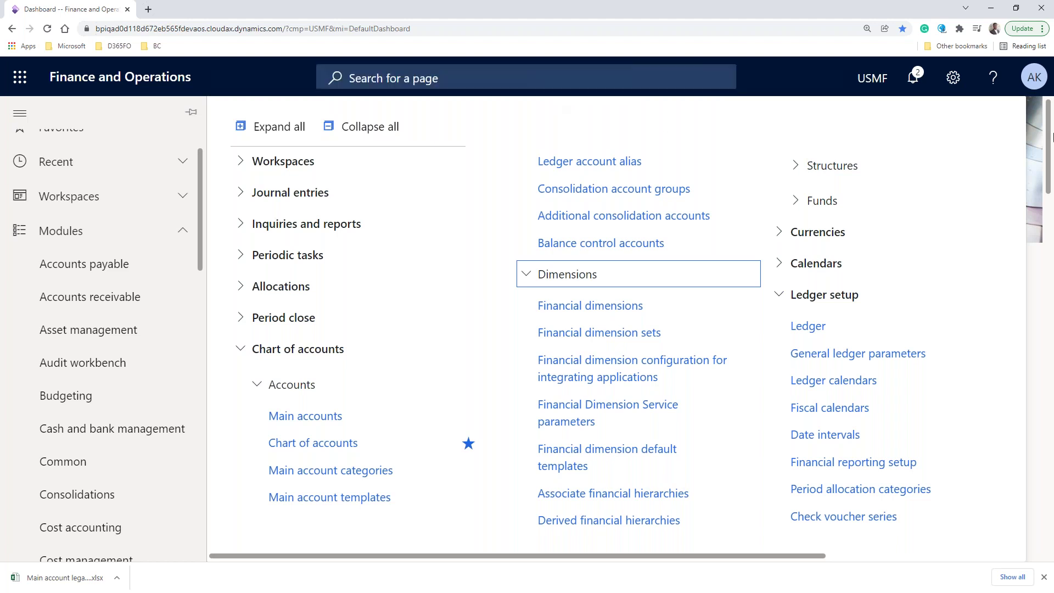
pyautogui.click(610, 310)
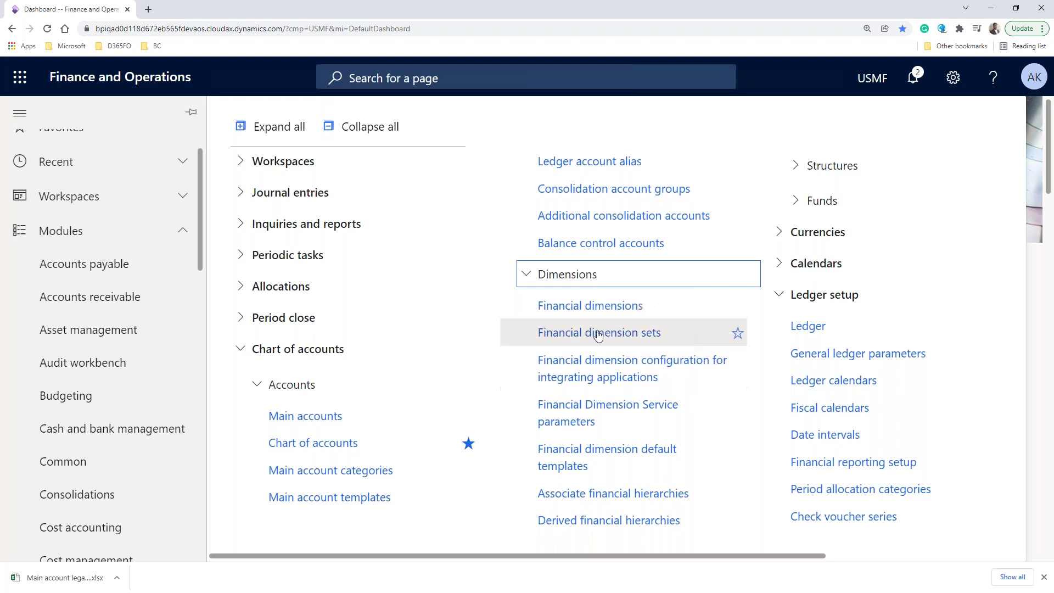
pyautogui.click(607, 311)
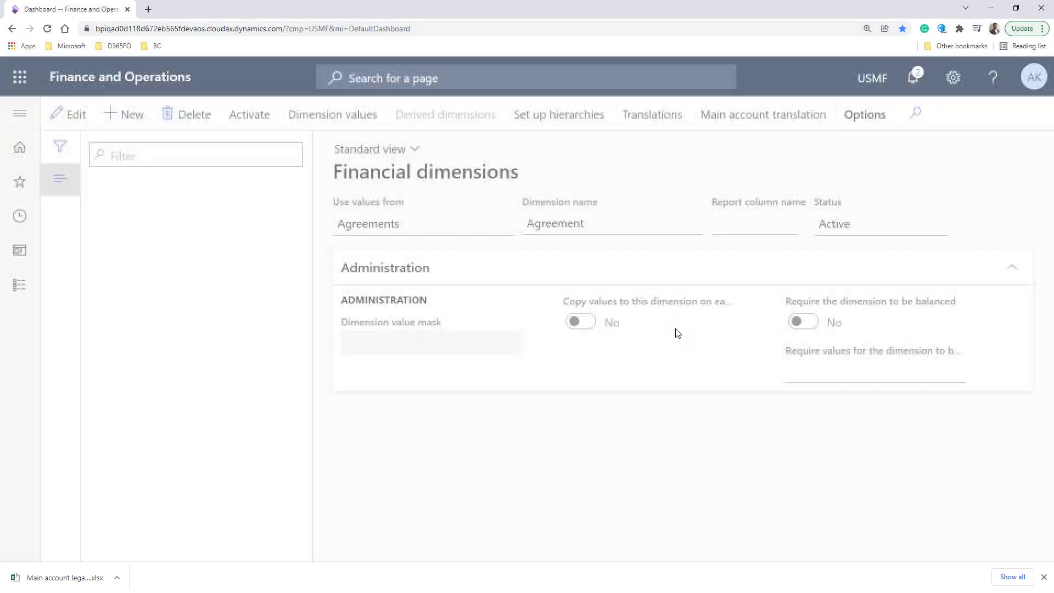
pyautogui.click(689, 417)
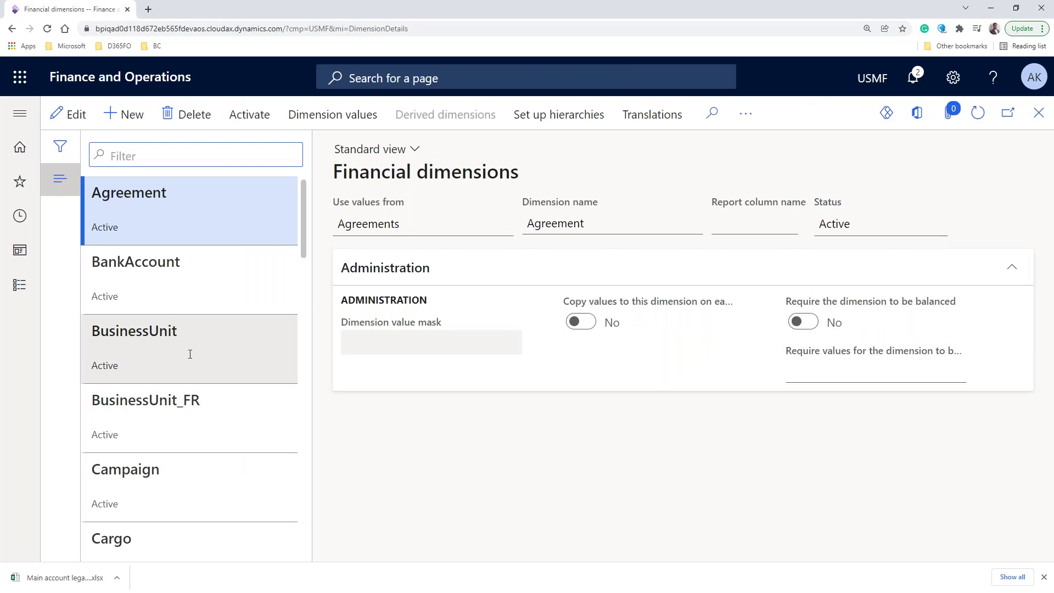
# - Browse the financial dimensions and view the dimension values of Department_CN
pyautogui.scroll(-3, 205, 376)
pyautogui.scroll(-12, 232, 437)
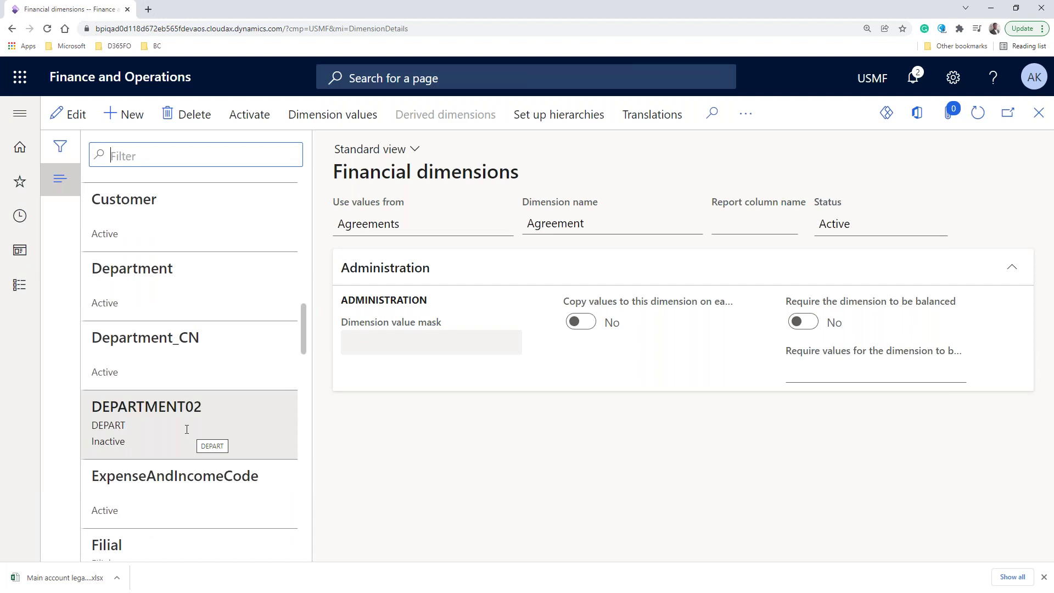
pyautogui.click(168, 371)
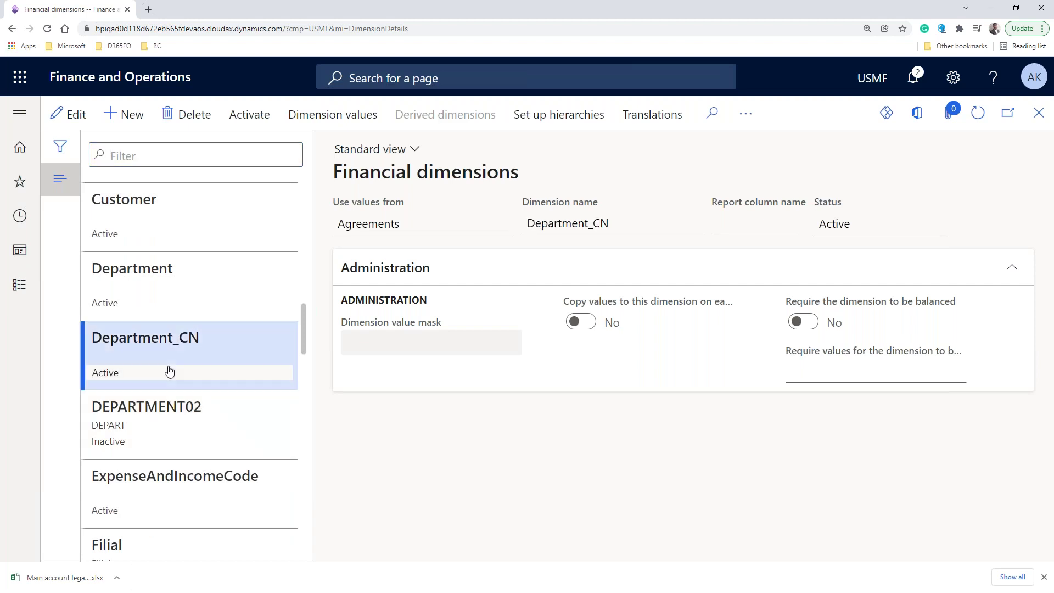
pyautogui.click(330, 120)
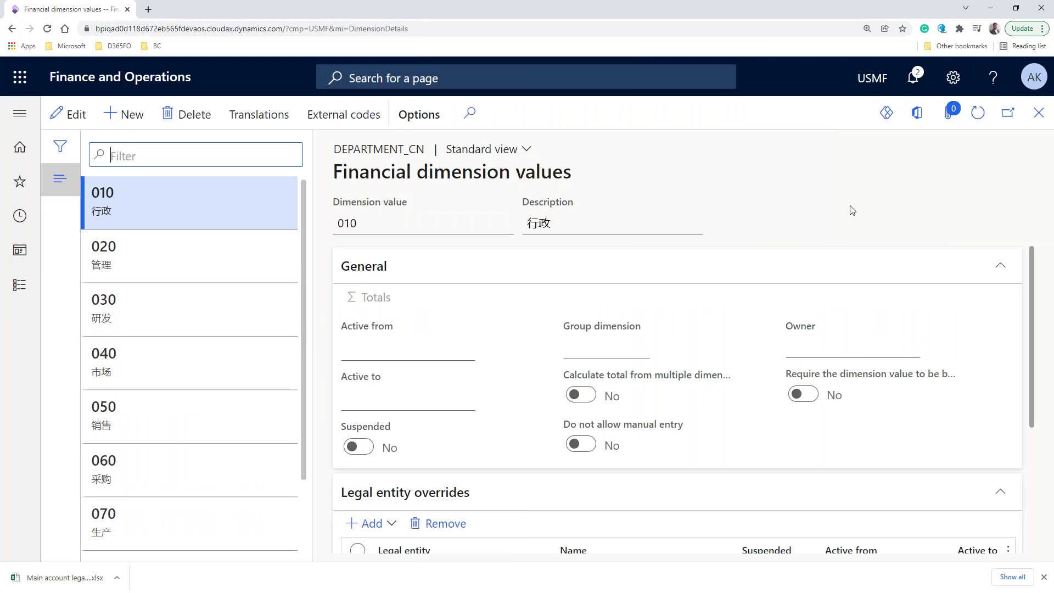
pyautogui.click(1039, 113)
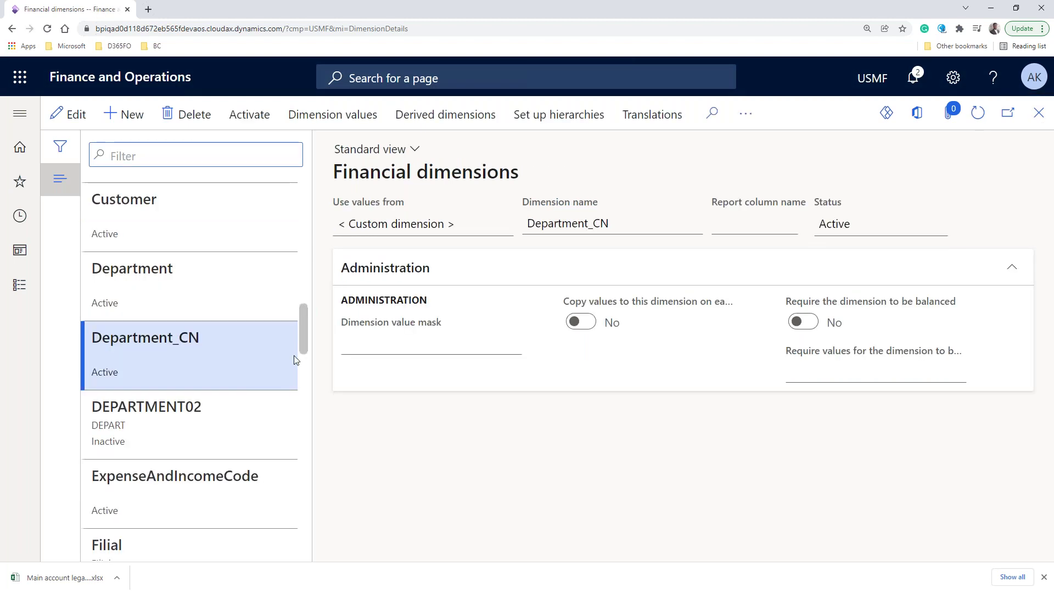
pyautogui.scroll(-20, 294, 355)
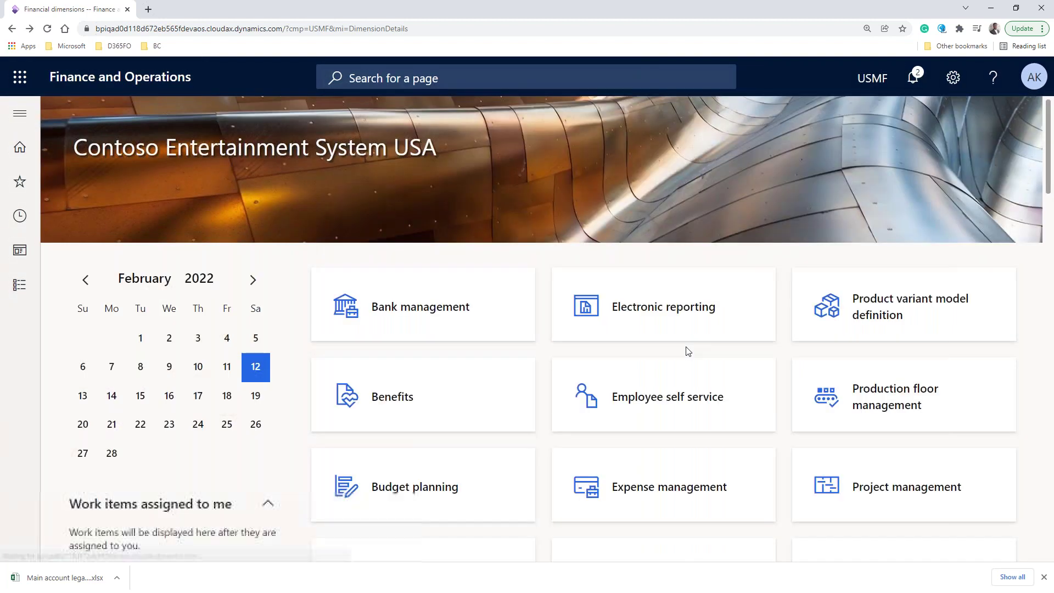
# - Open the Ledger page from the General ledger's Ledger setup and review its account structures, currency and currency revaluation accounts
pyautogui.click(19, 287)
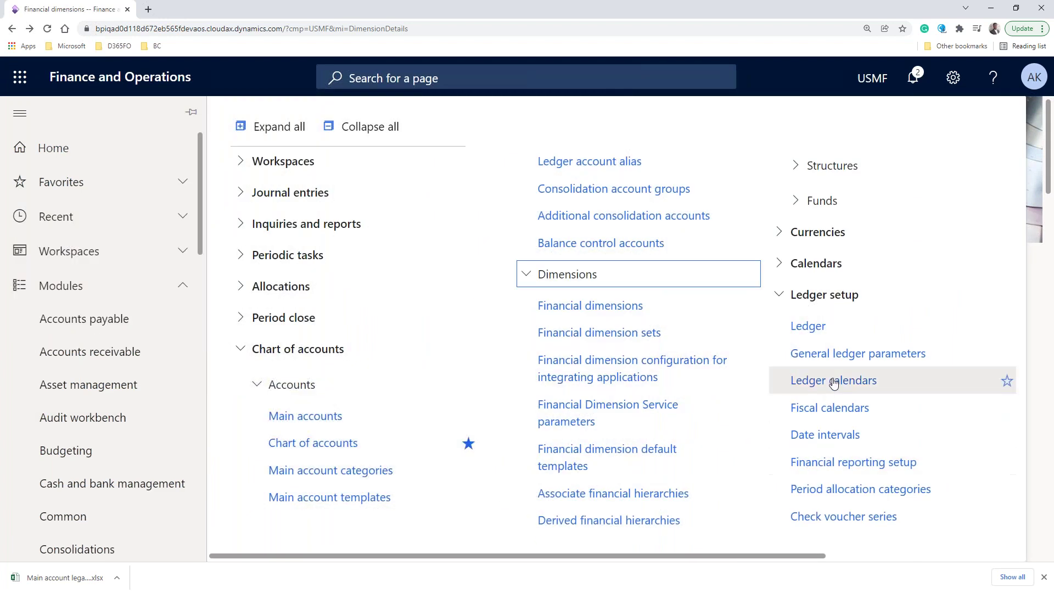
pyautogui.click(808, 327)
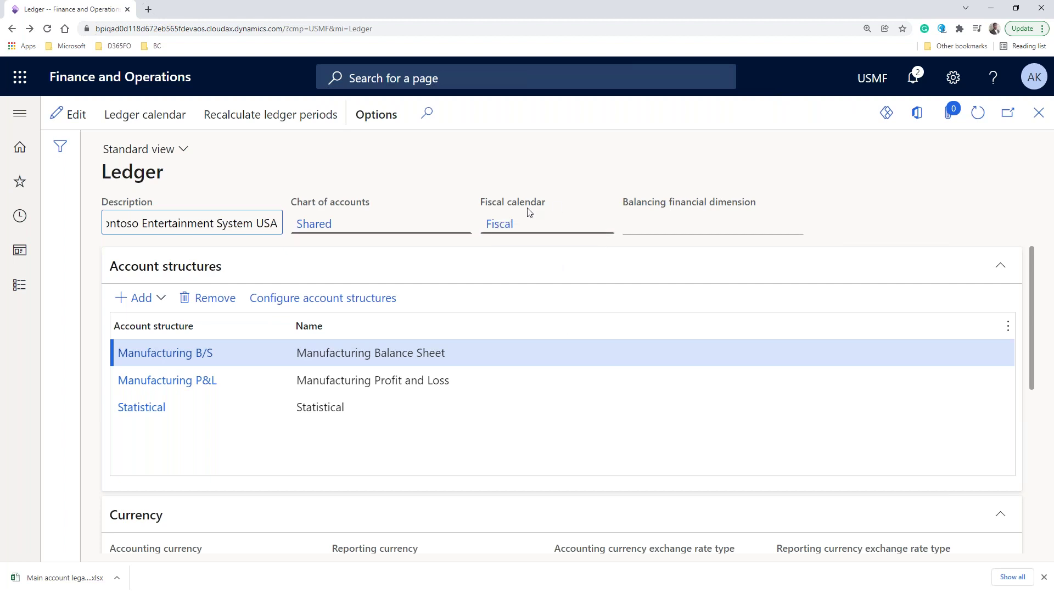
pyautogui.scroll(-3, 641, 410)
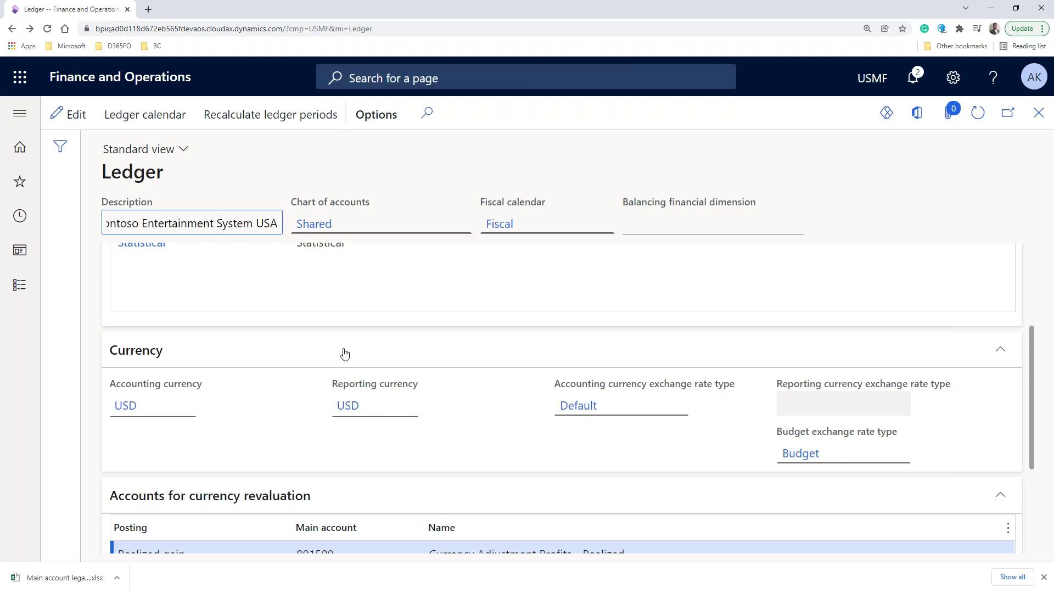
pyautogui.scroll(-2, 438, 459)
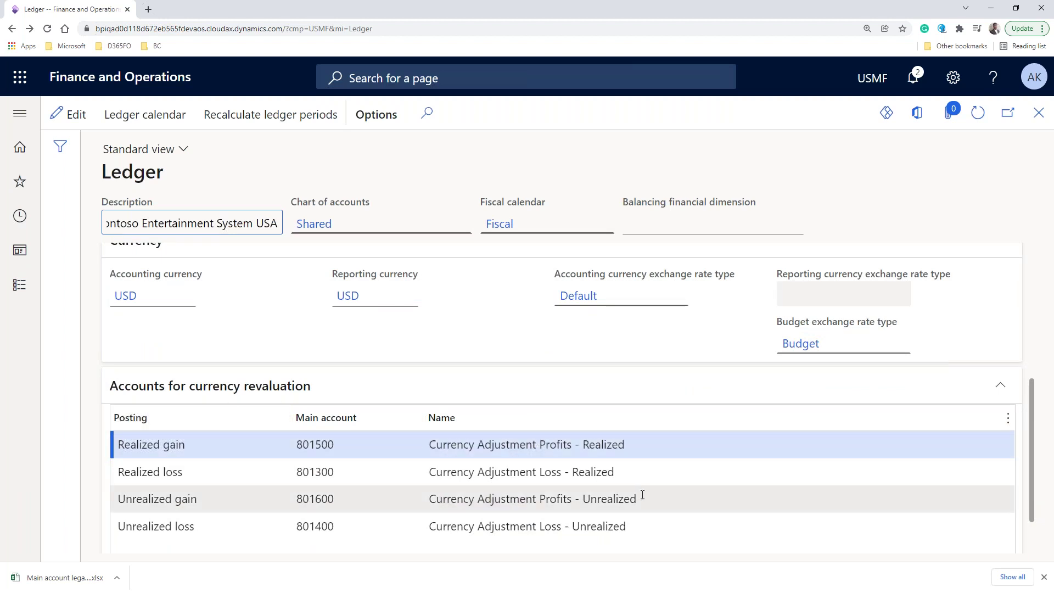
pyautogui.scroll(3, 643, 494)
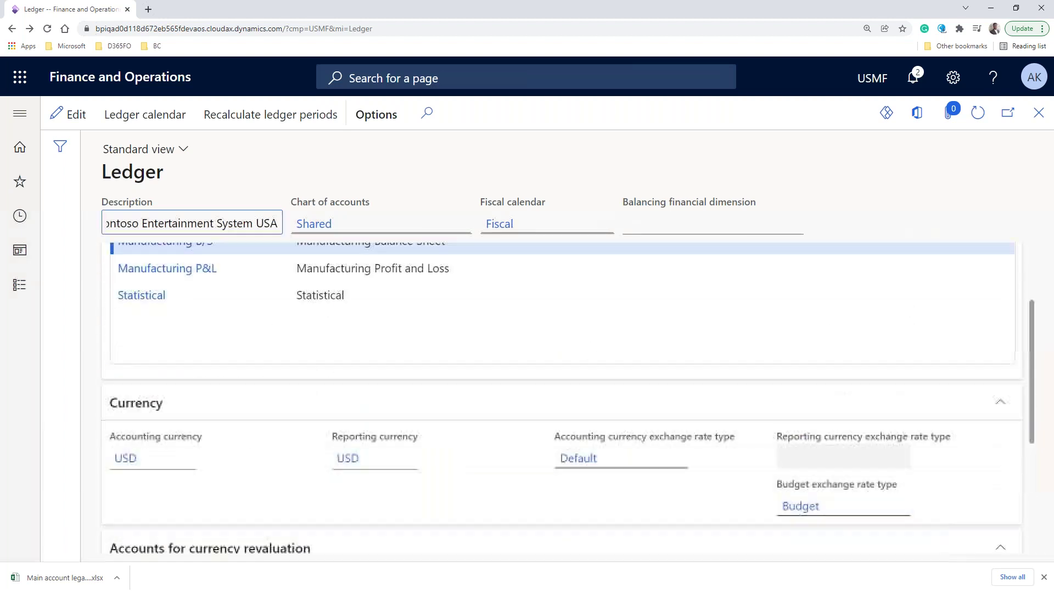
# - Open the All vendors list from the Accounts payable module
pyautogui.click(19, 285)
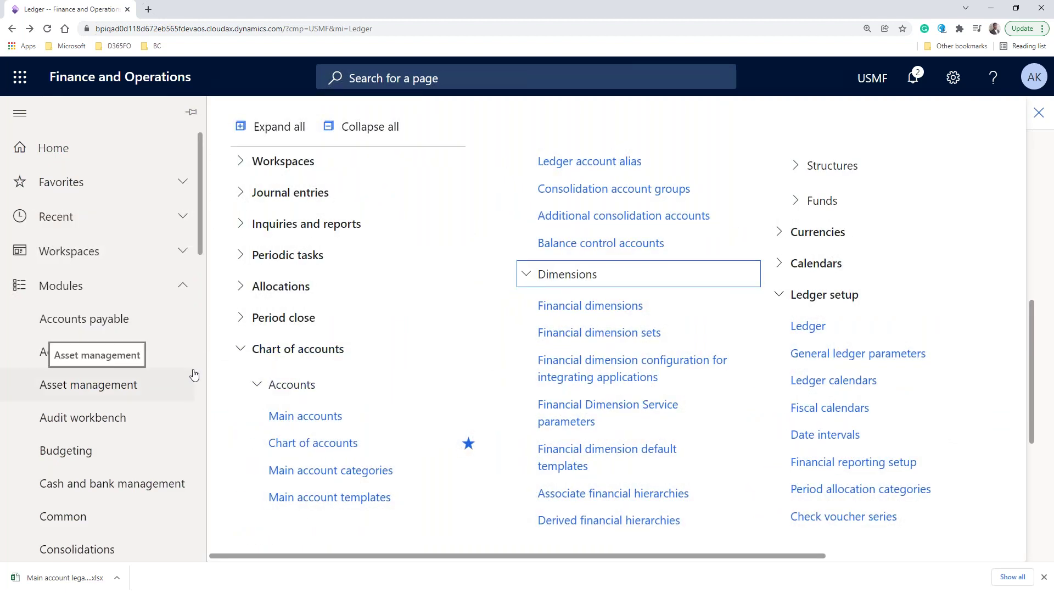
pyautogui.click(94, 325)
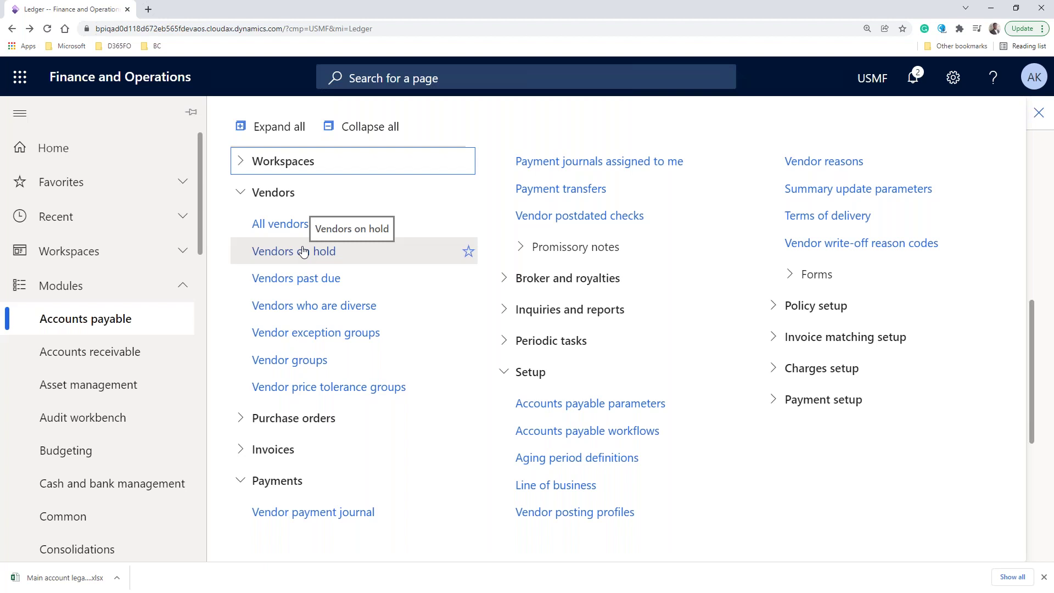
pyautogui.click(286, 227)
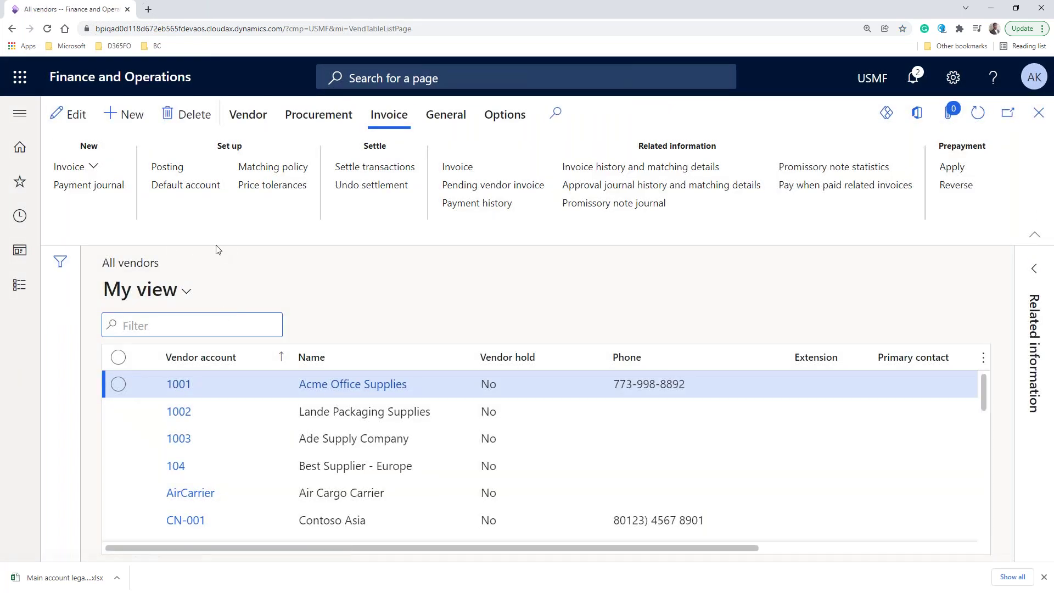
# - Examine the vendor hold options for Acme Office Supplies and dismiss the status dialog without choosing one
pyautogui.click(248, 114)
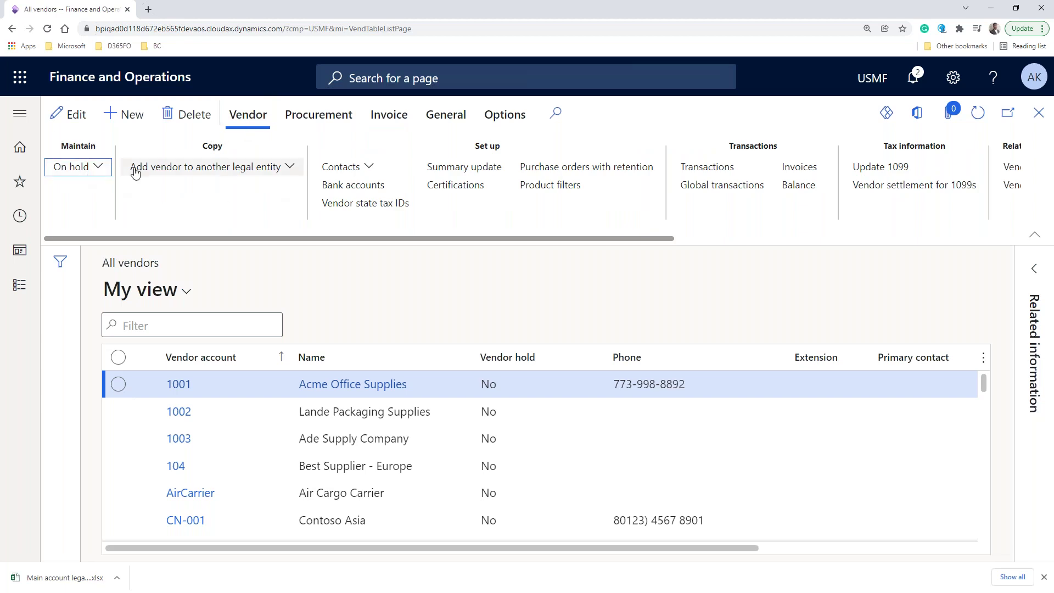
pyautogui.click(85, 174)
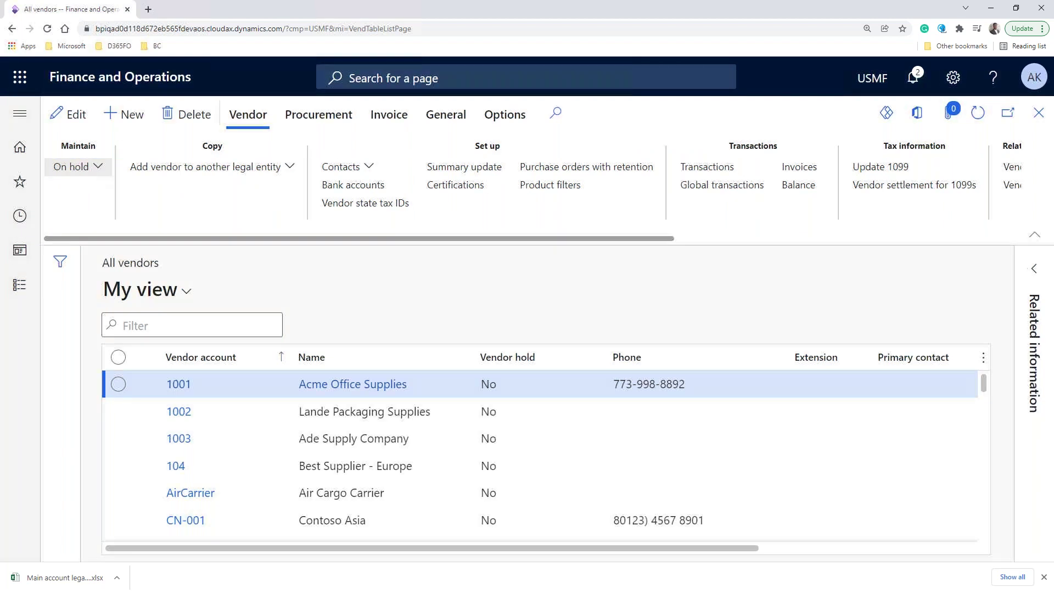
pyautogui.click(179, 247)
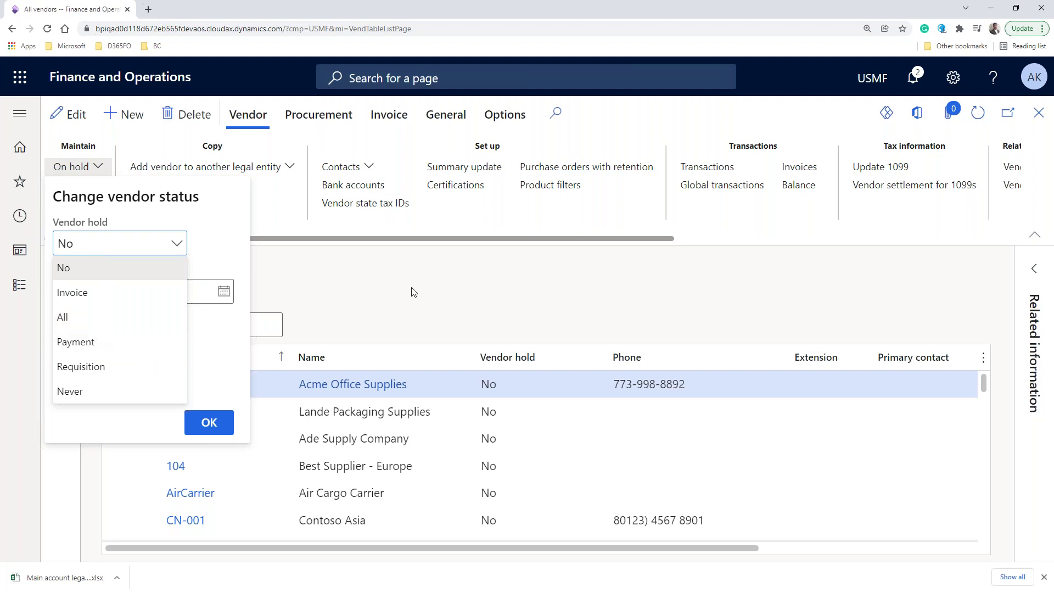
pyautogui.click(426, 275)
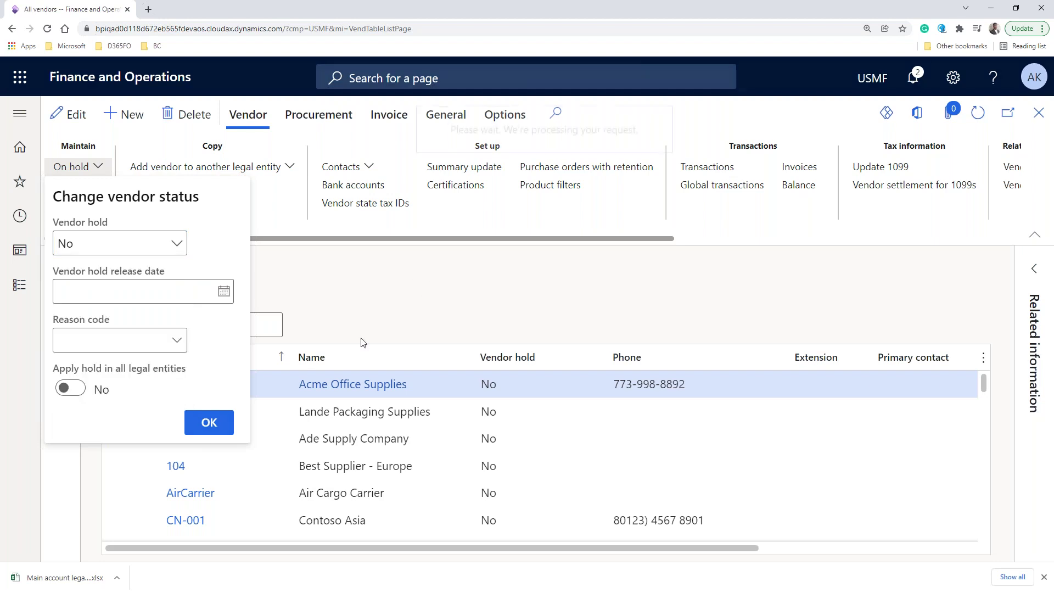
pyautogui.click(407, 266)
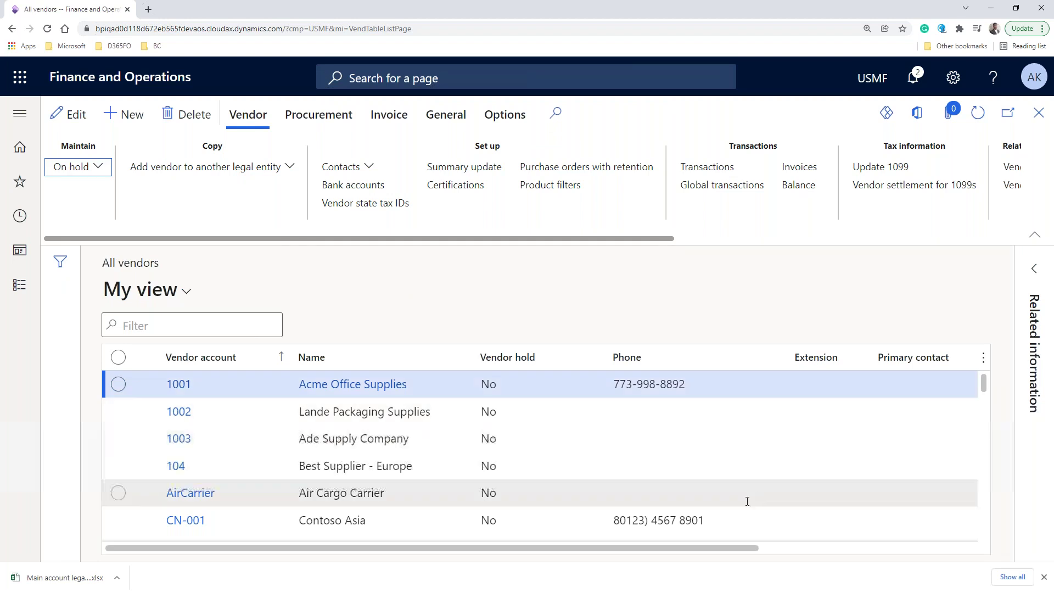
# - Insert the Cash discount field from the Vendors table as a column in the vendor list
pyautogui.moveTo(721, 550); pyautogui.dragTo(913, 564)
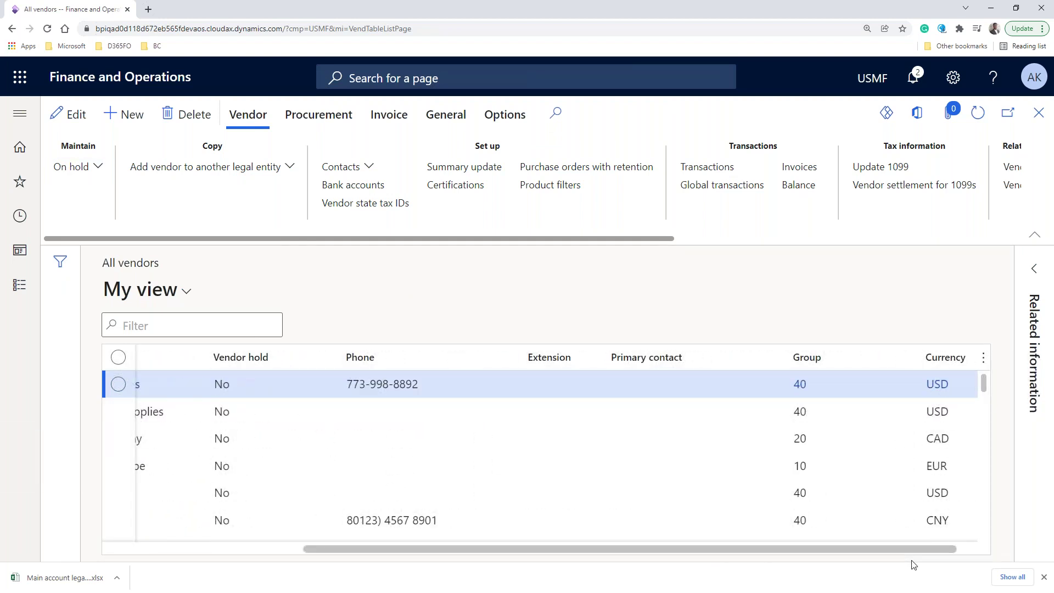
pyautogui.rightClick(670, 355)
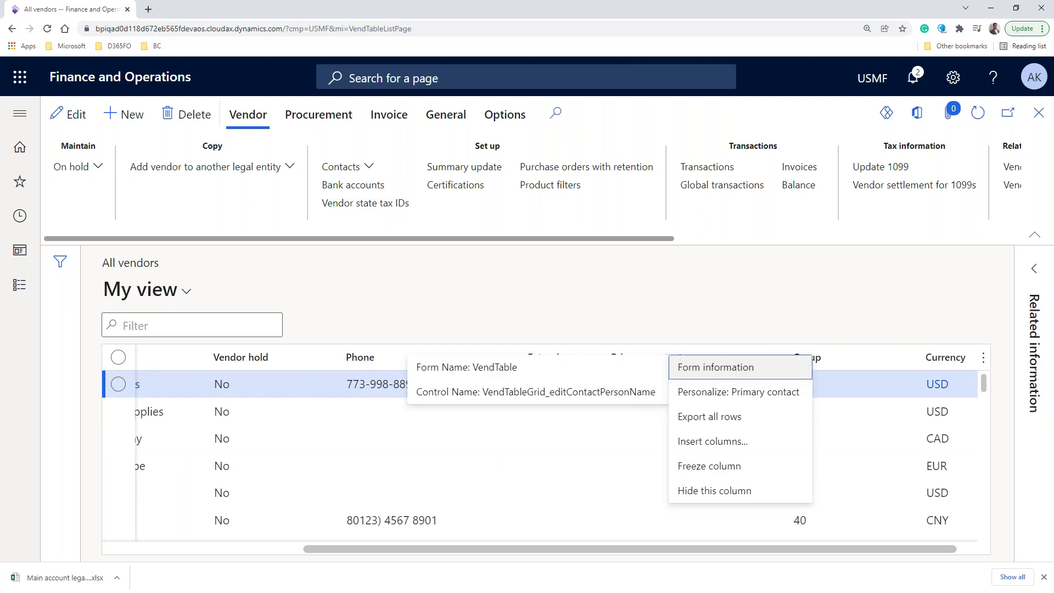
pyautogui.click(721, 442)
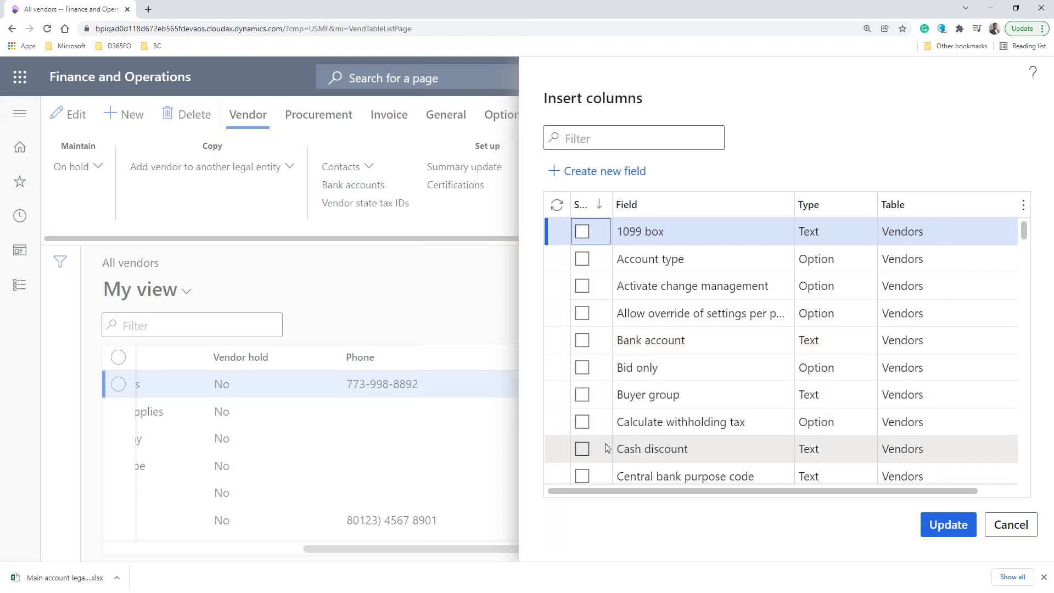
pyautogui.click(582, 450)
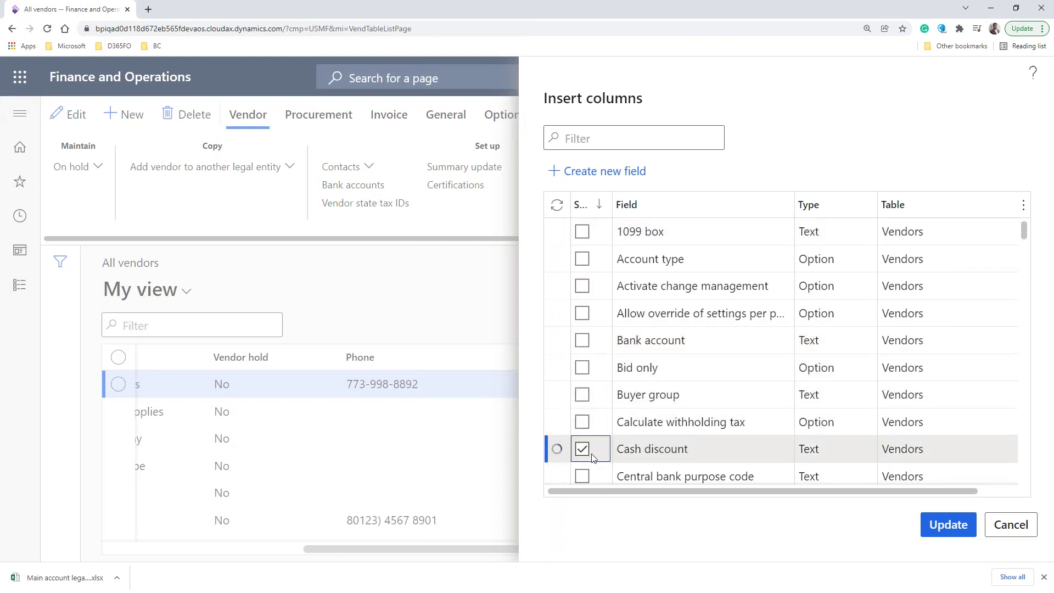
pyautogui.click(959, 528)
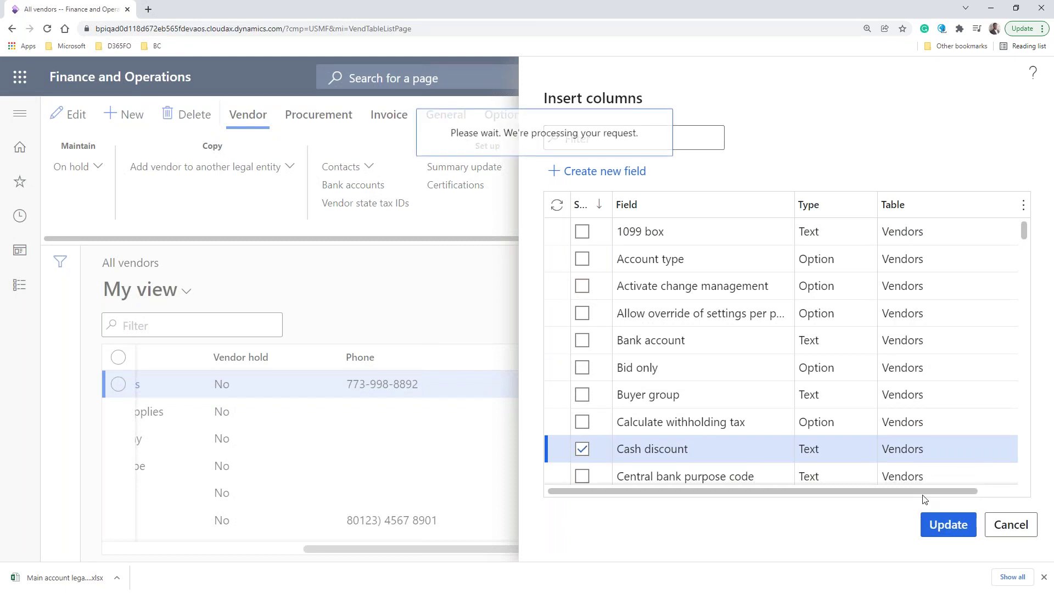
# - Select all vendors in the list and download them as a Vendors export to Excel
pyautogui.moveTo(705, 555); pyautogui.dragTo(982, 549)
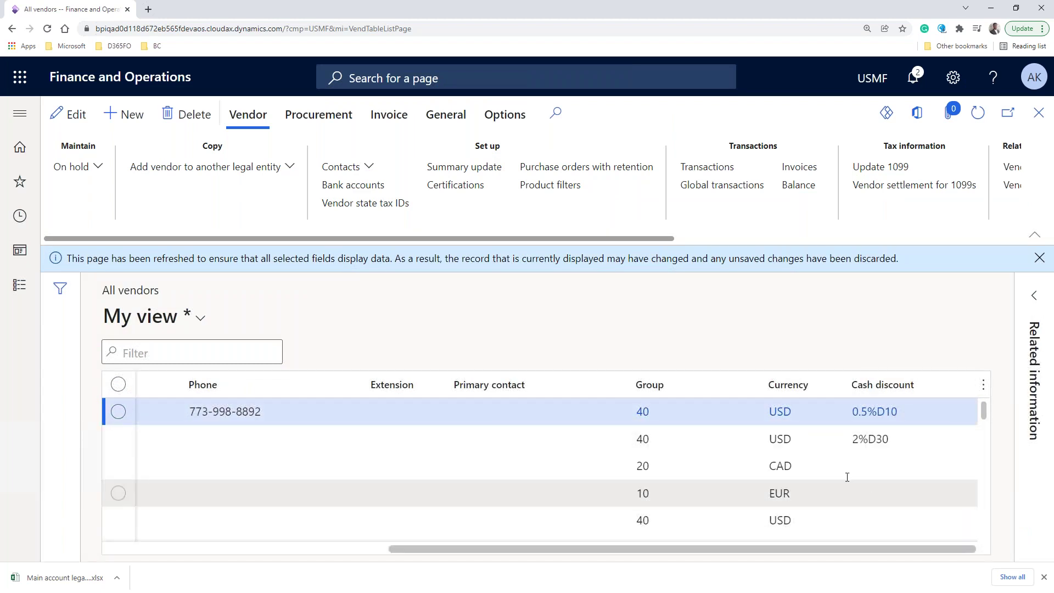
pyautogui.click(117, 386)
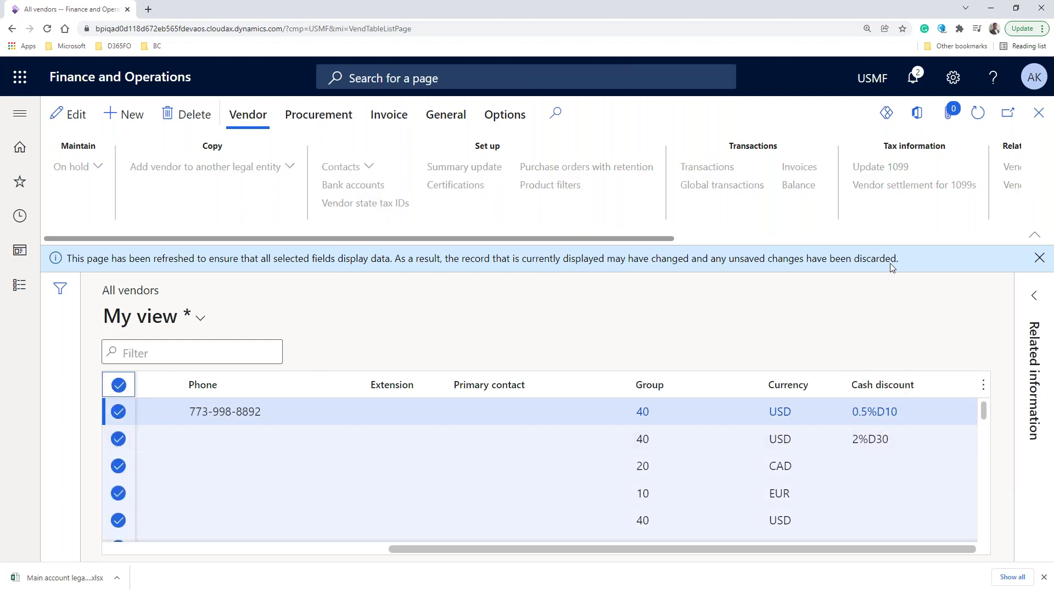
pyautogui.click(916, 115)
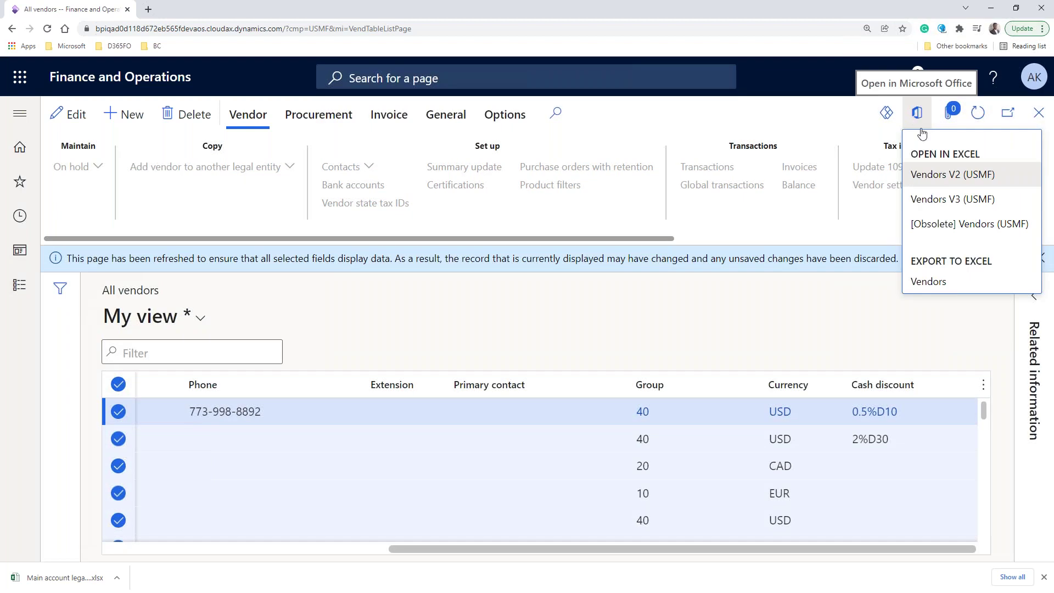
pyautogui.click(936, 281)
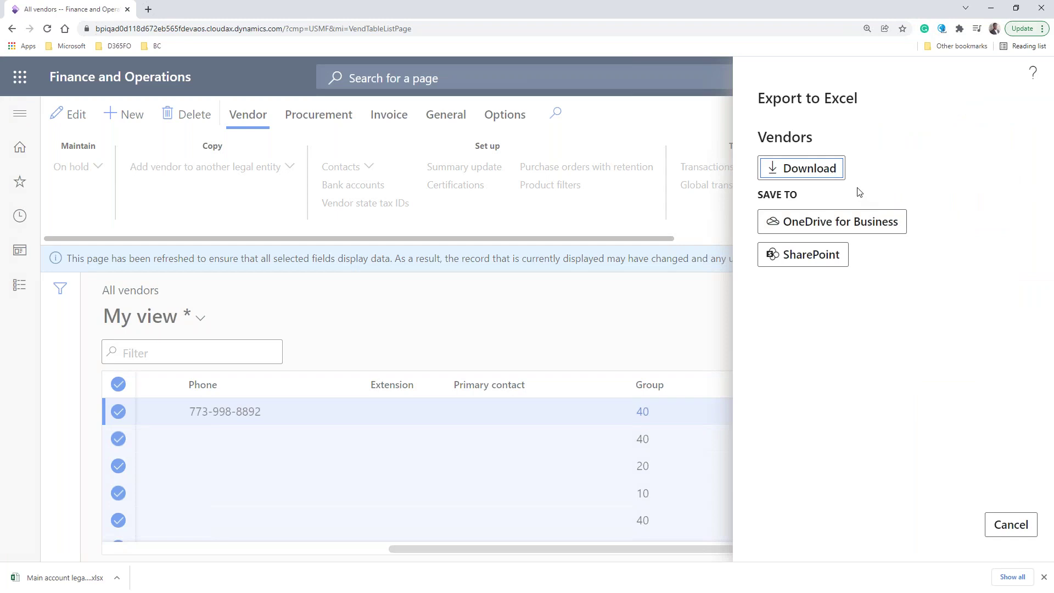
pyautogui.click(840, 174)
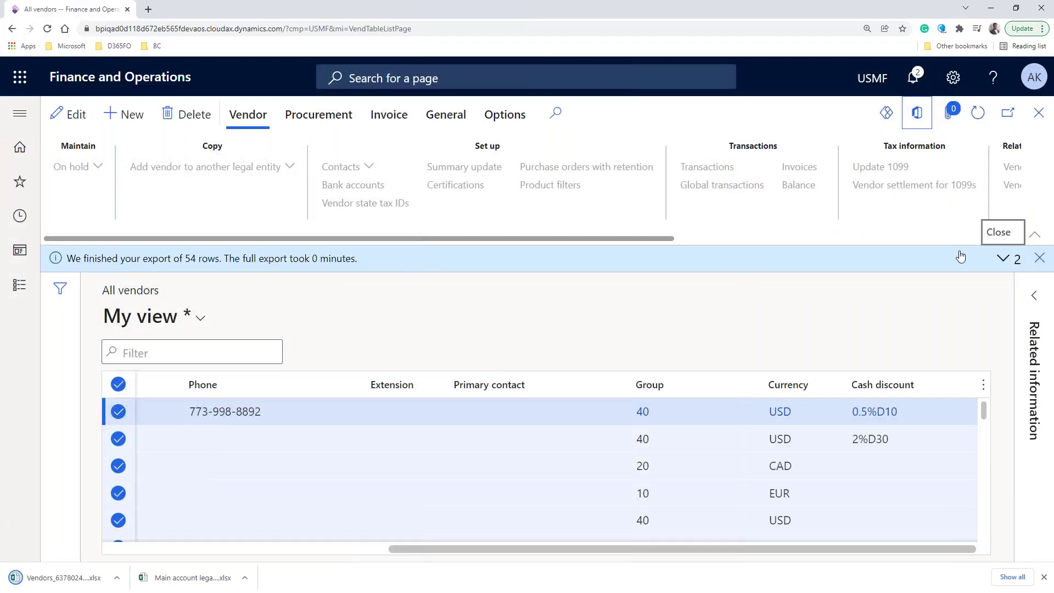
# - Open the downloaded Vendors workbook in Excel, check the exported Cash discount column, and close the workbook
pyautogui.click(117, 577)
pyautogui.click(135, 508)
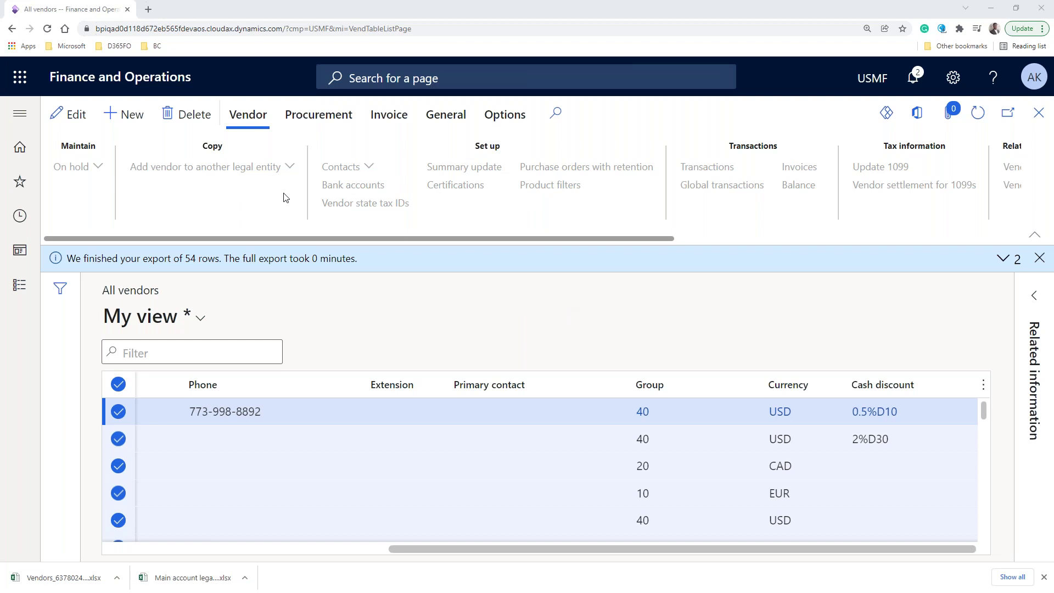
pyautogui.moveTo(106, 80); pyautogui.dragTo(437, 110)
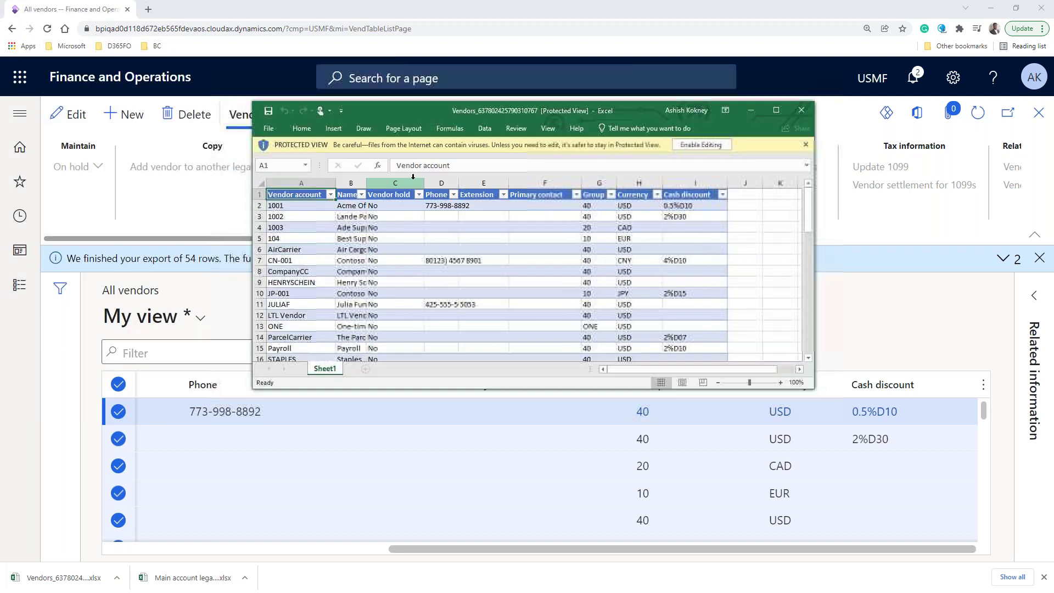
pyautogui.click(776, 111)
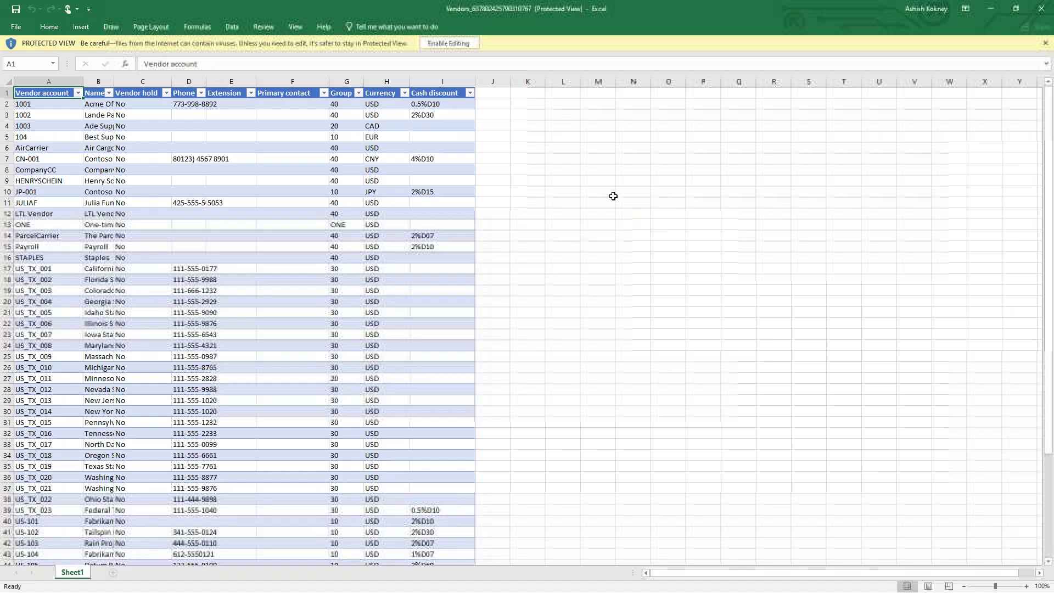
pyautogui.click(438, 91)
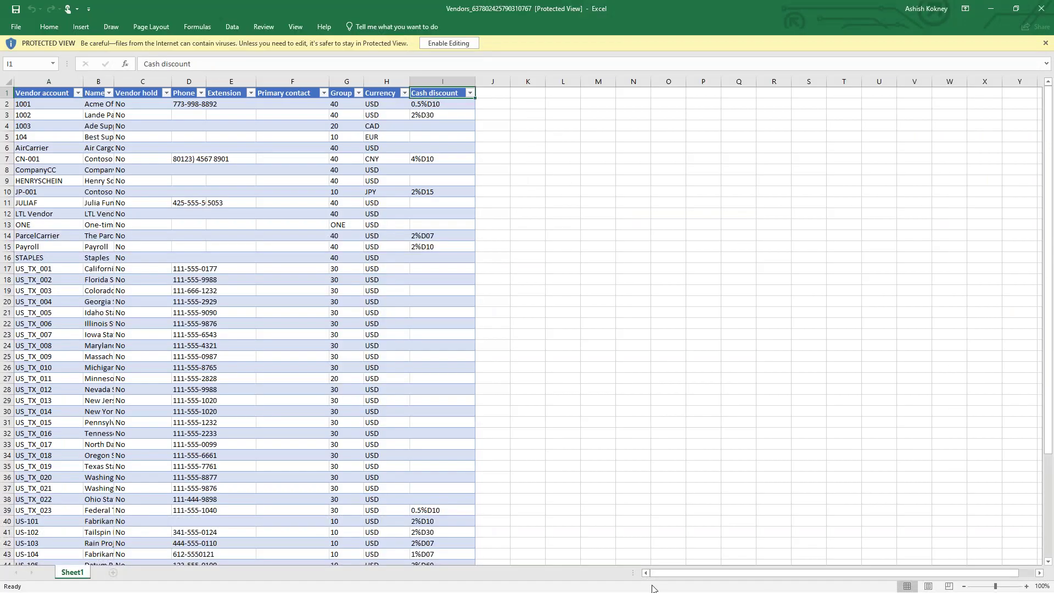
pyautogui.click(293, 316)
pyautogui.click(216, 147)
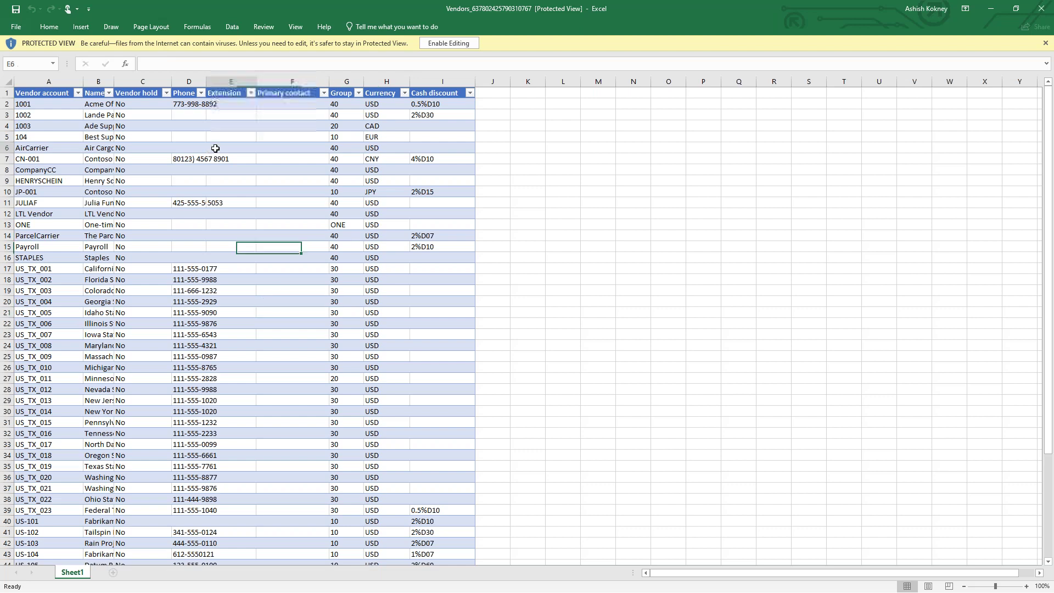
pyautogui.click(314, 127)
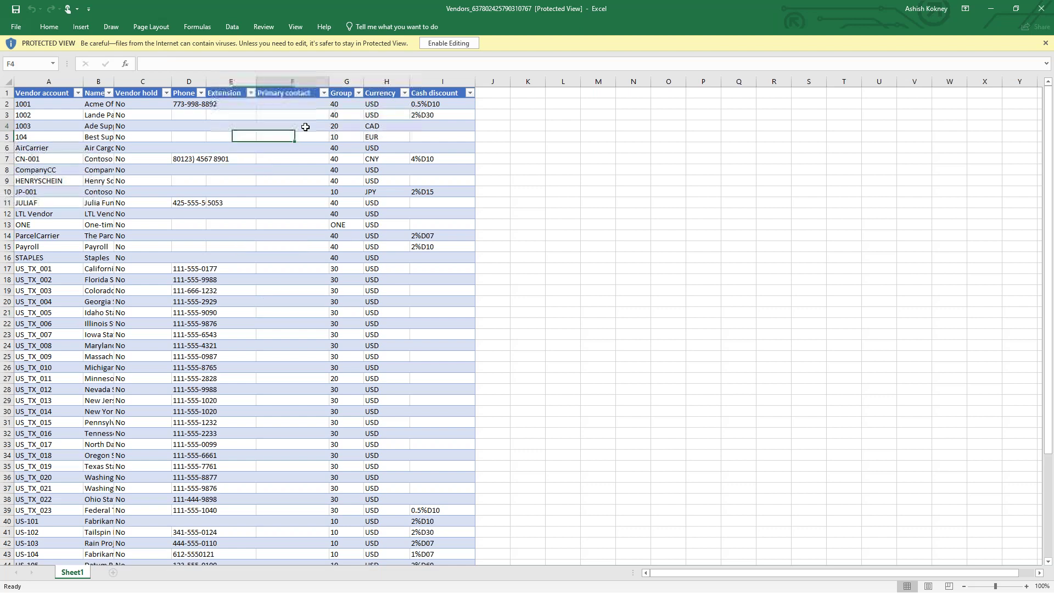
pyautogui.press('Right')
pyautogui.press('Right')
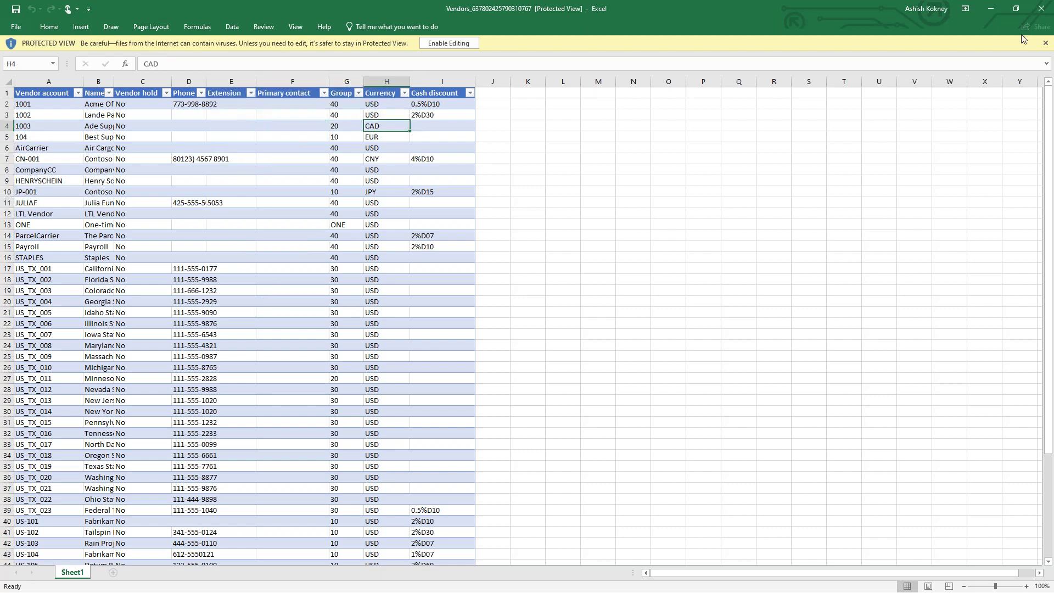
pyautogui.click(1042, 12)
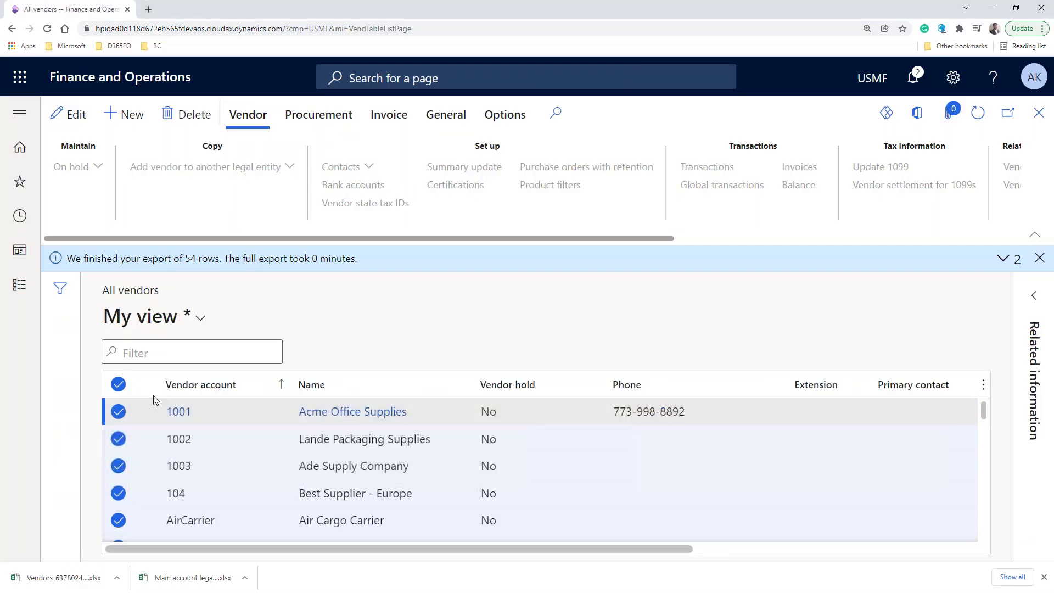
# - Open the Acme Office Supplies vendor record and dismiss the browser's download bar and the export message
pyautogui.click(203, 425)
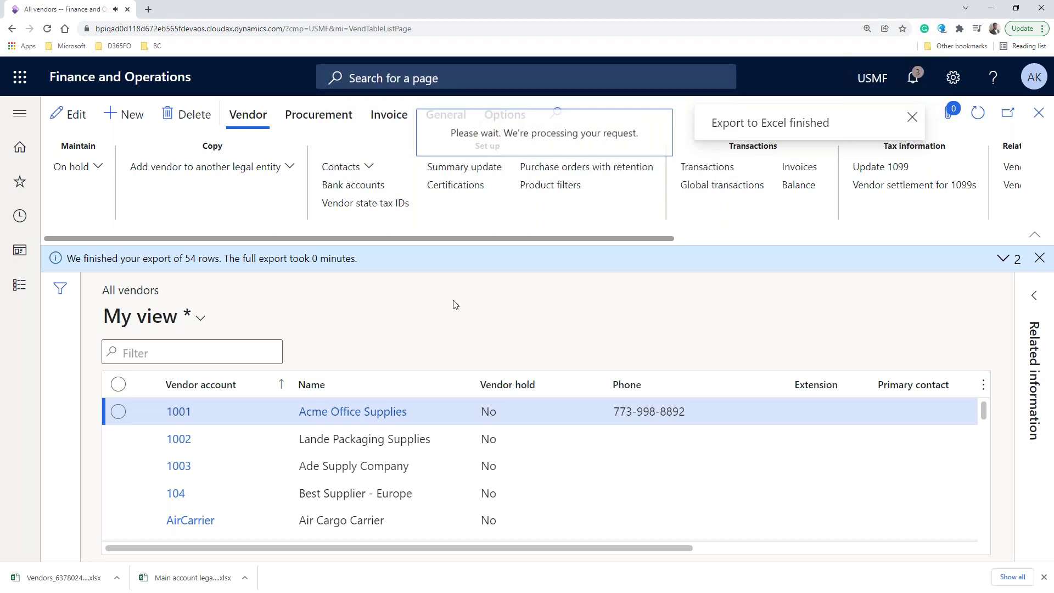
pyautogui.click(1043, 577)
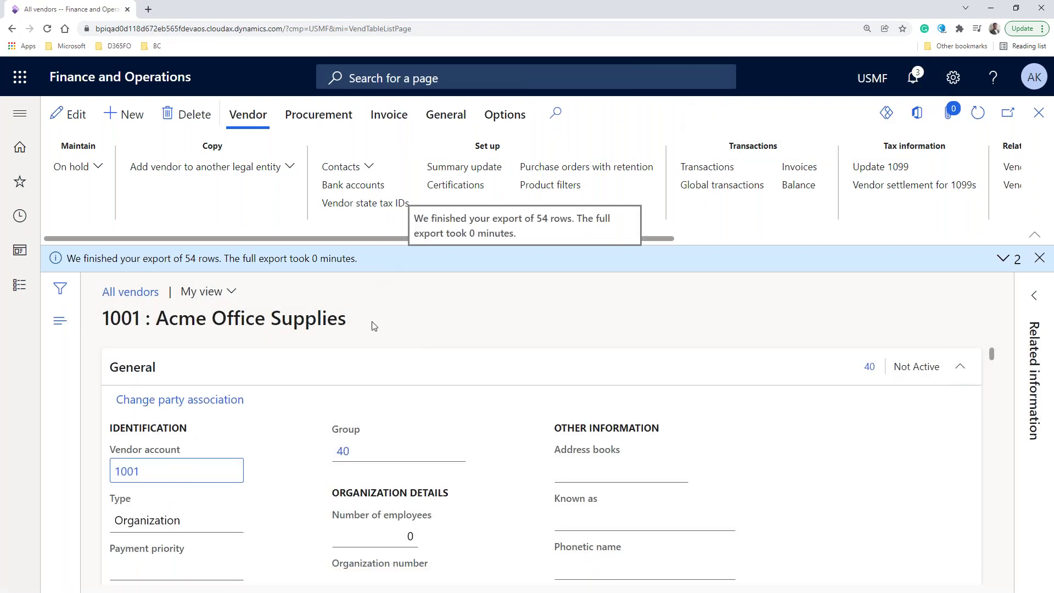
pyautogui.scroll(-2, 447, 396)
pyautogui.scroll(2, 447, 397)
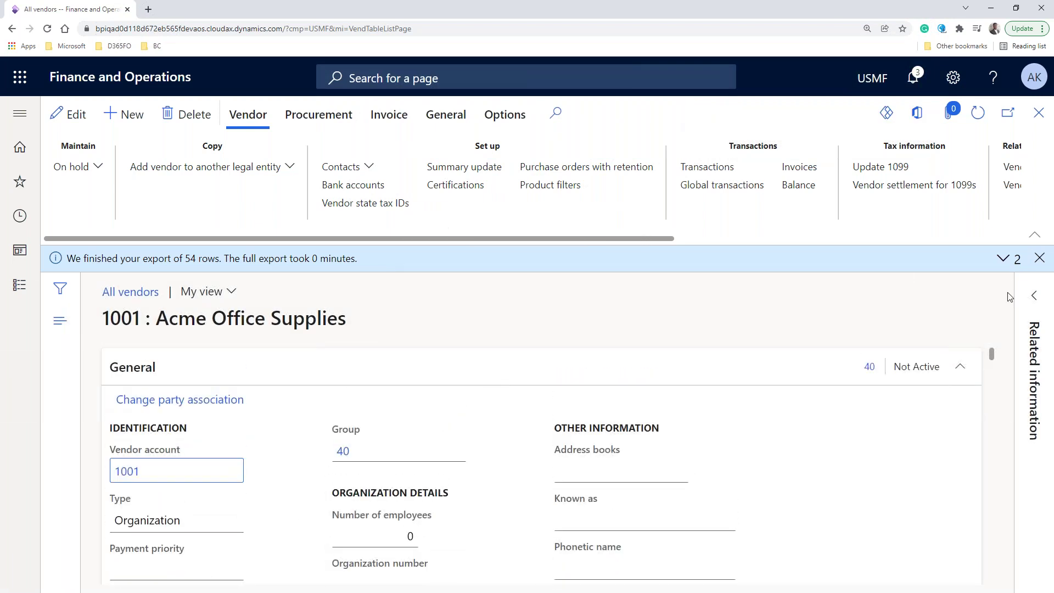
pyautogui.click(1039, 258)
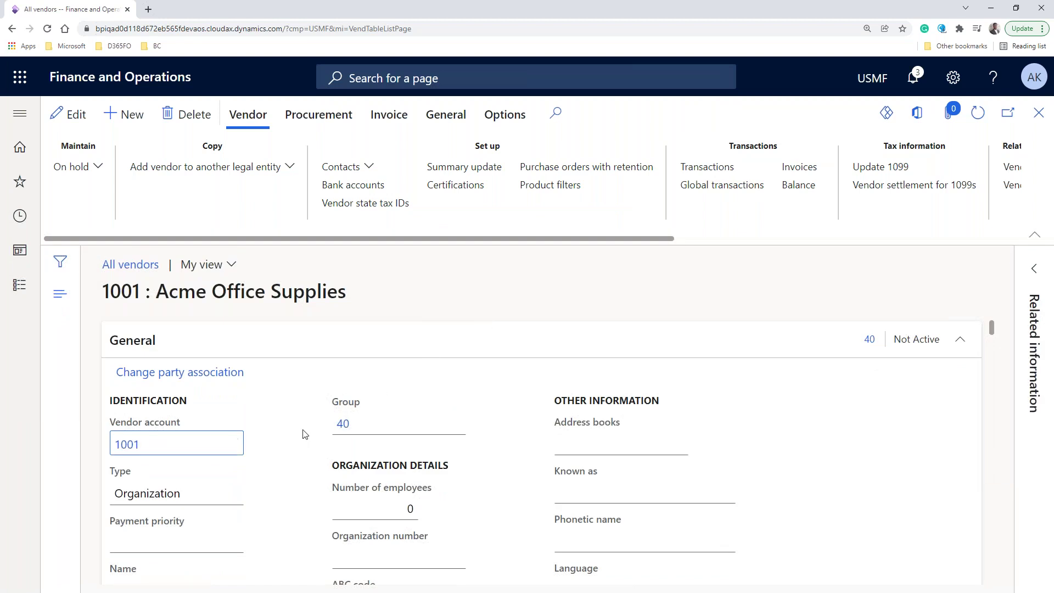
# - View the vendor group linked from the record's Group field, return to Acme Office Supplies and select its Type field
pyautogui.click(343, 423)
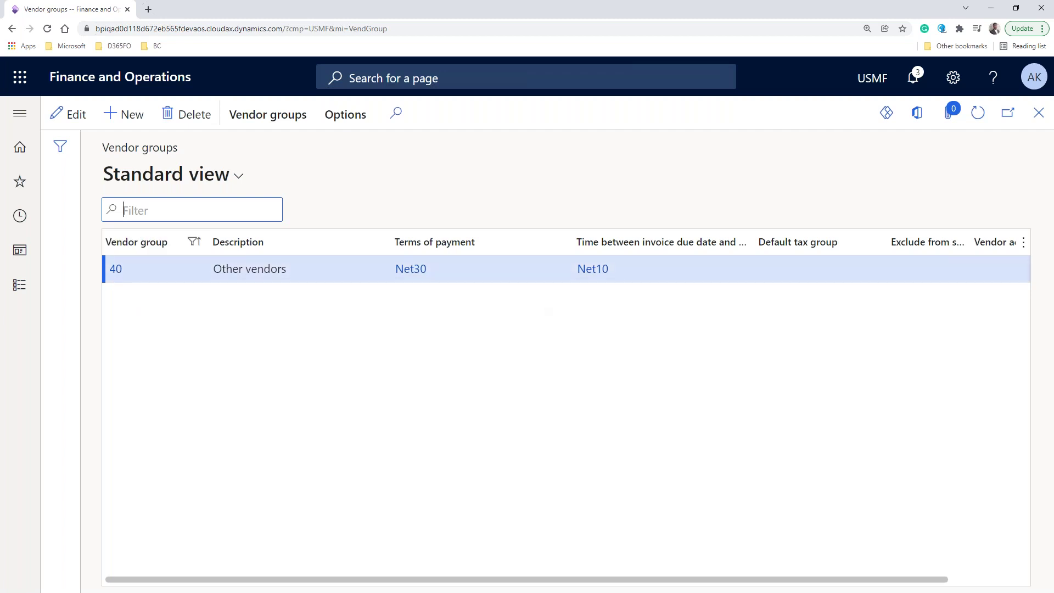
pyautogui.click(1038, 112)
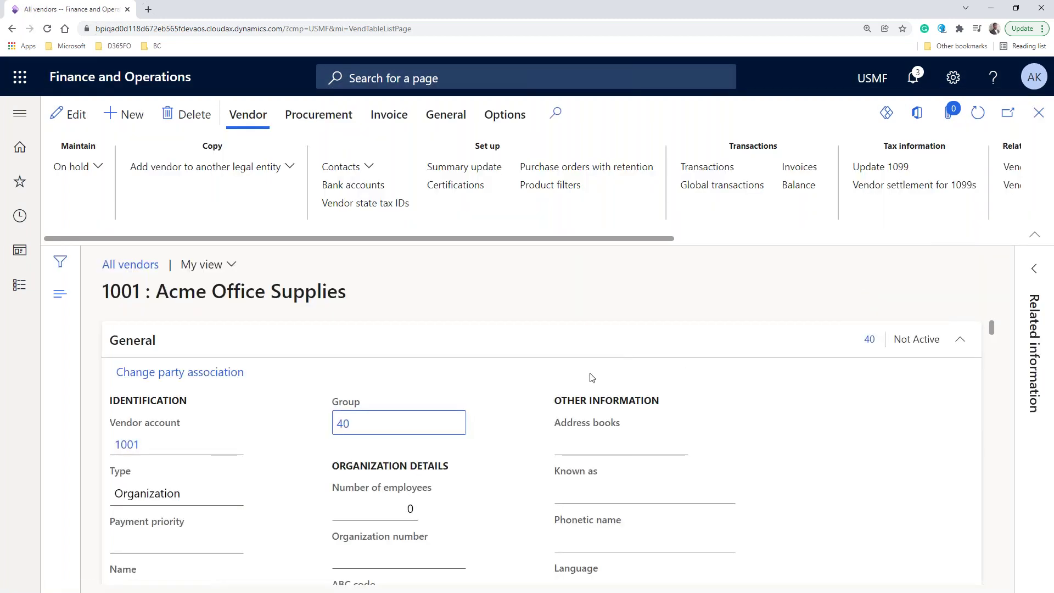
pyautogui.scroll(-1, 550, 379)
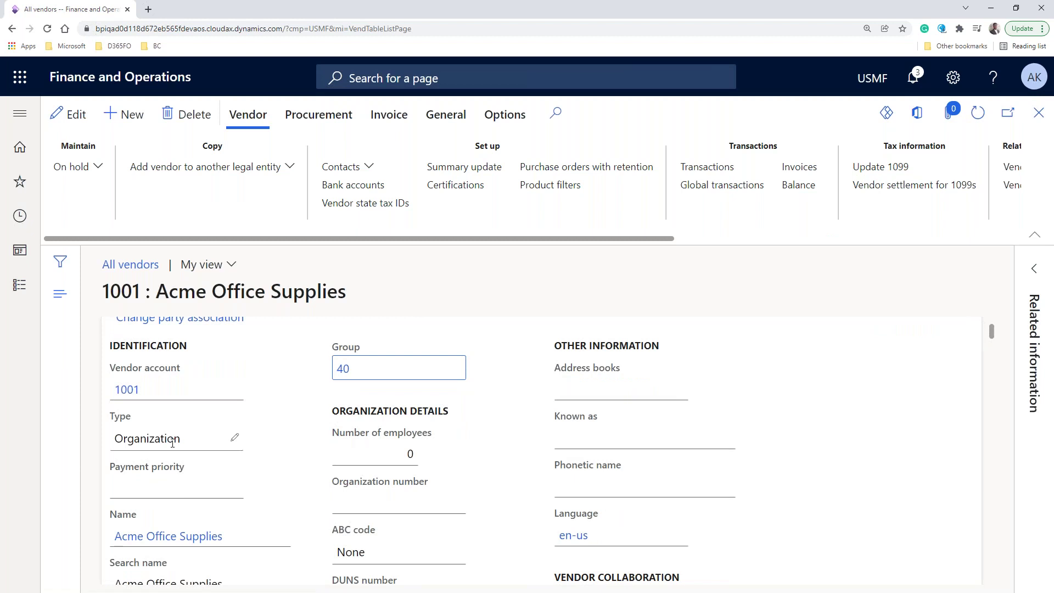
pyautogui.click(172, 442)
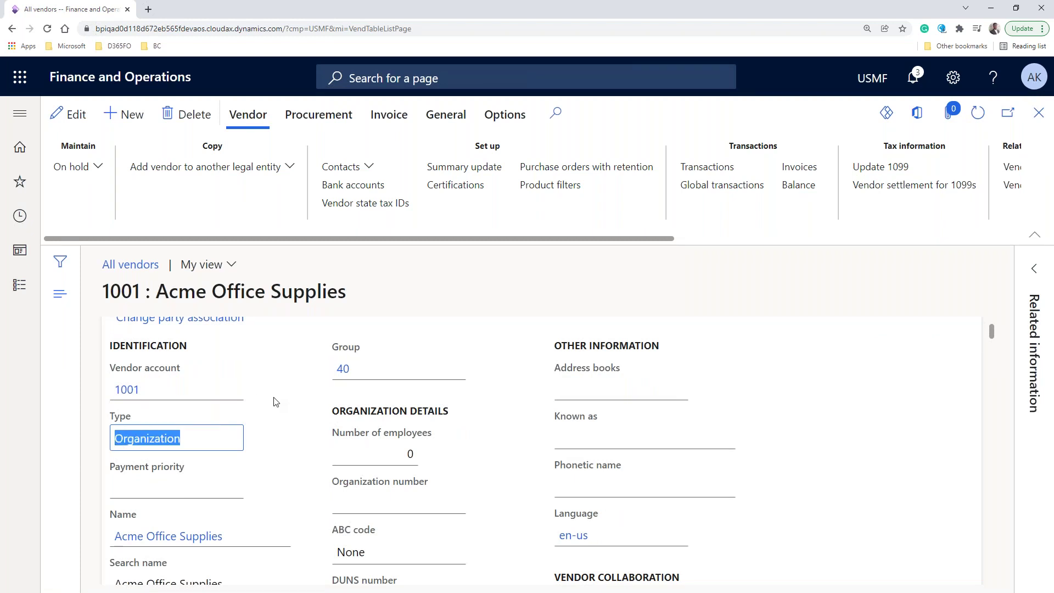
# - Examine the General section of the vendor record, including the name, organization details, language and vendor collaboration fields
pyautogui.scroll(-1, 276, 402)
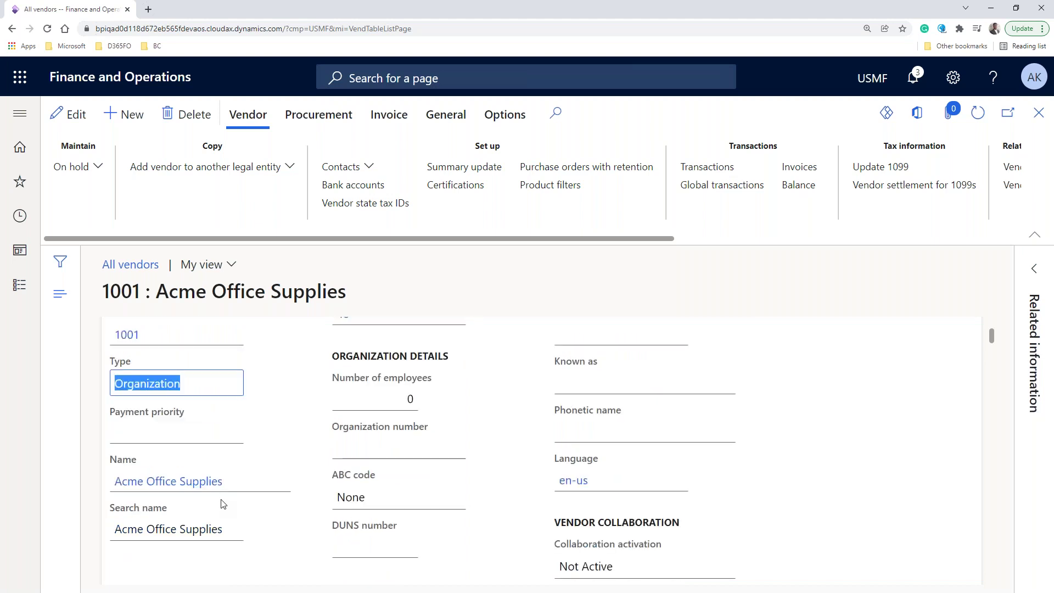
pyautogui.scroll(-1, 223, 504)
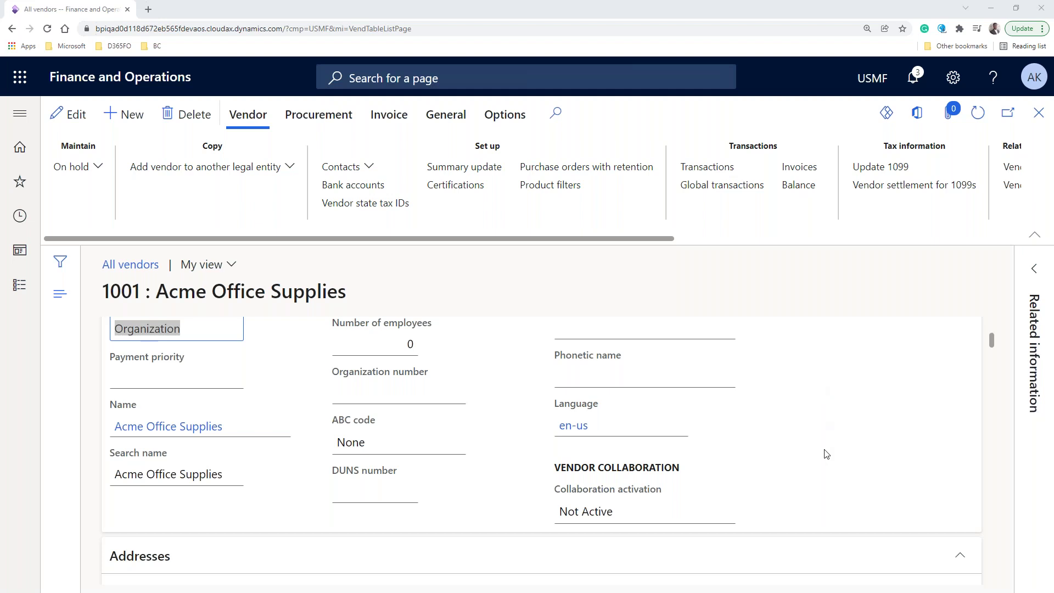
pyautogui.scroll(1, 774, 466)
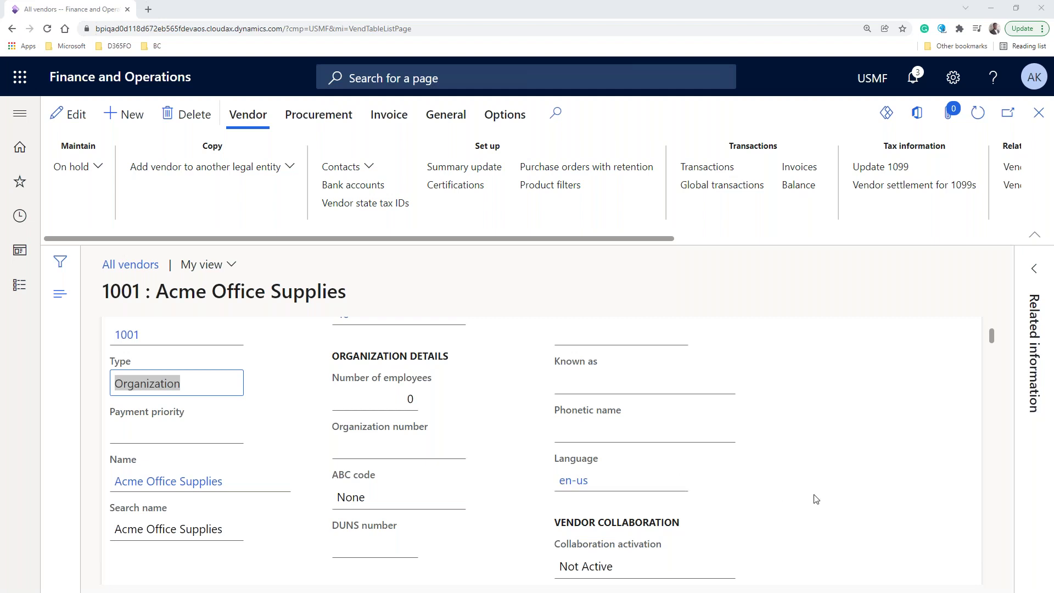
pyautogui.scroll(-1, 438, 432)
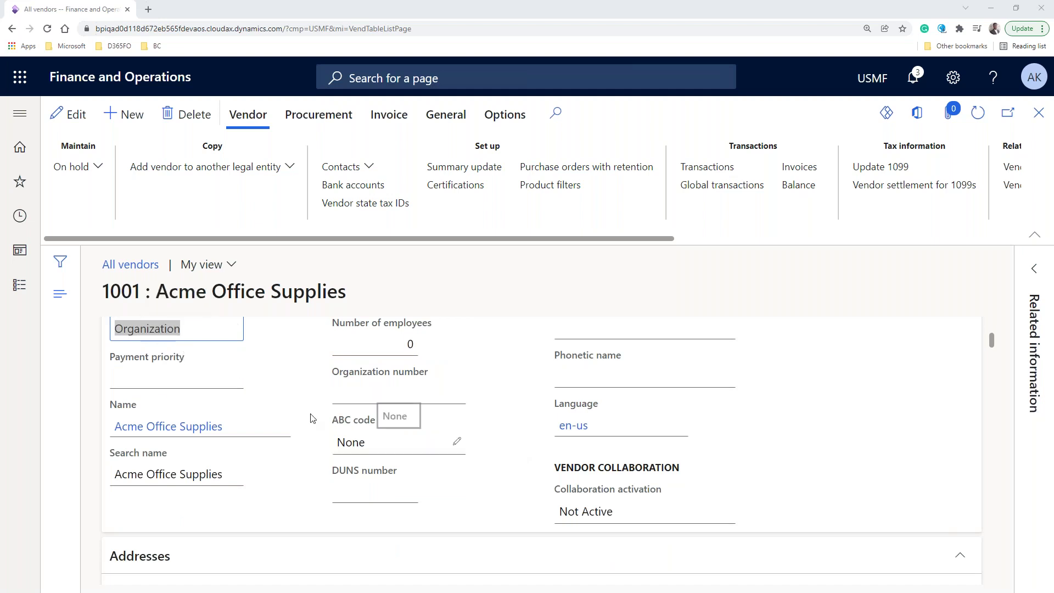
pyautogui.scroll(1, 262, 419)
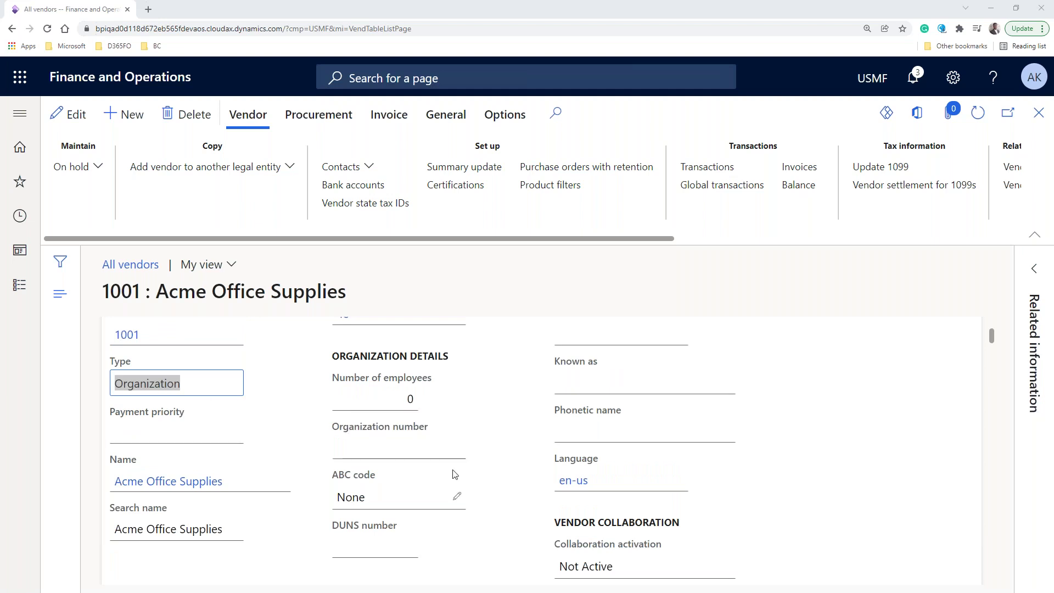
pyautogui.scroll(-1, 460, 476)
pyautogui.scroll(-3, 459, 476)
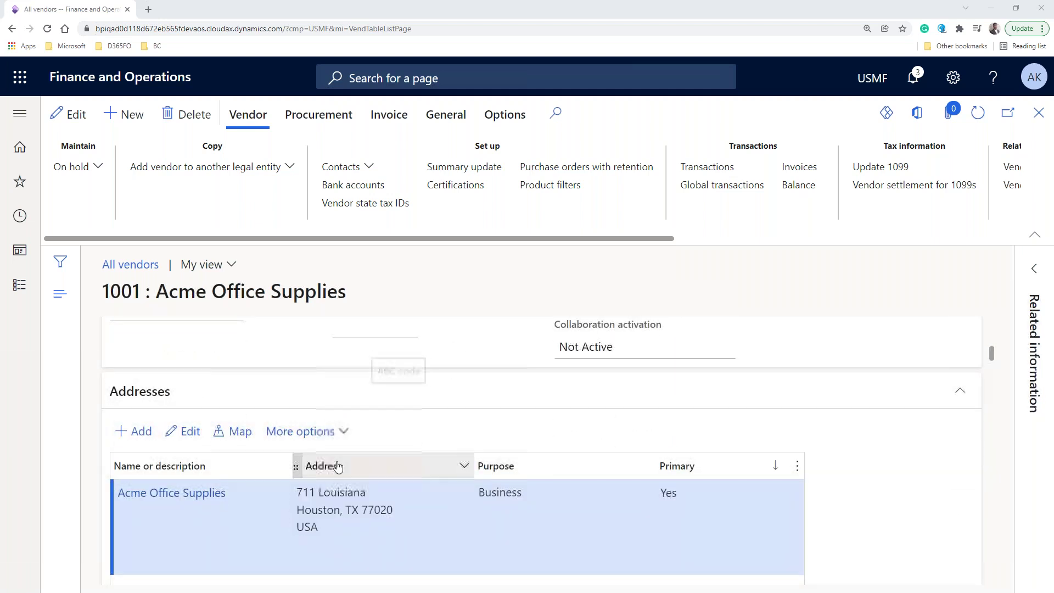
pyautogui.scroll(5, 403, 439)
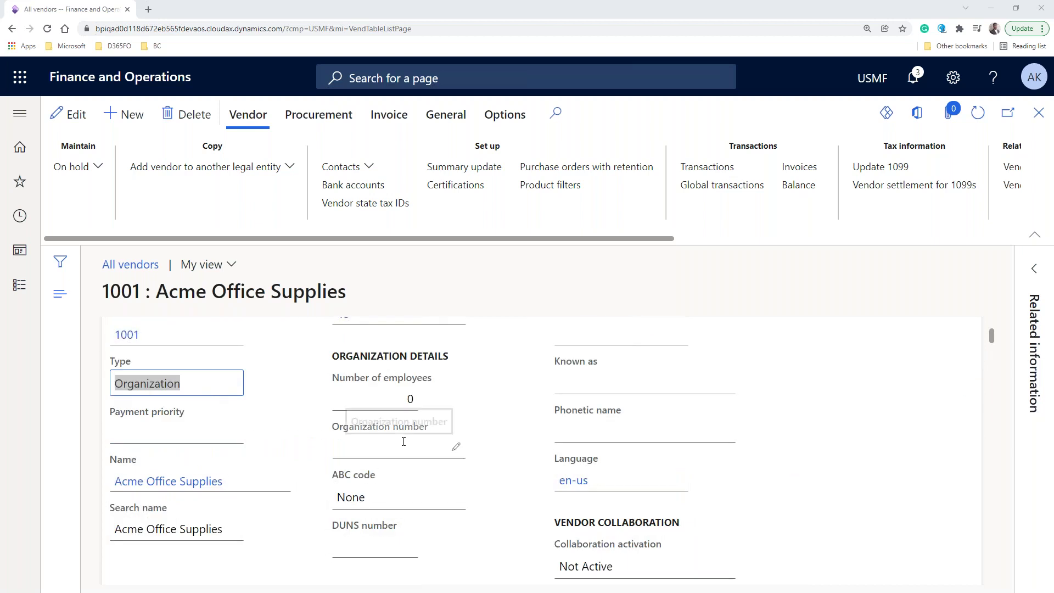
# - Examine the vendor record's contact information, miscellaneous details, vendor profile, purchasing demographics, and invoice and delivery sections
pyautogui.scroll(-1, 404, 441)
pyautogui.scroll(-10, 403, 442)
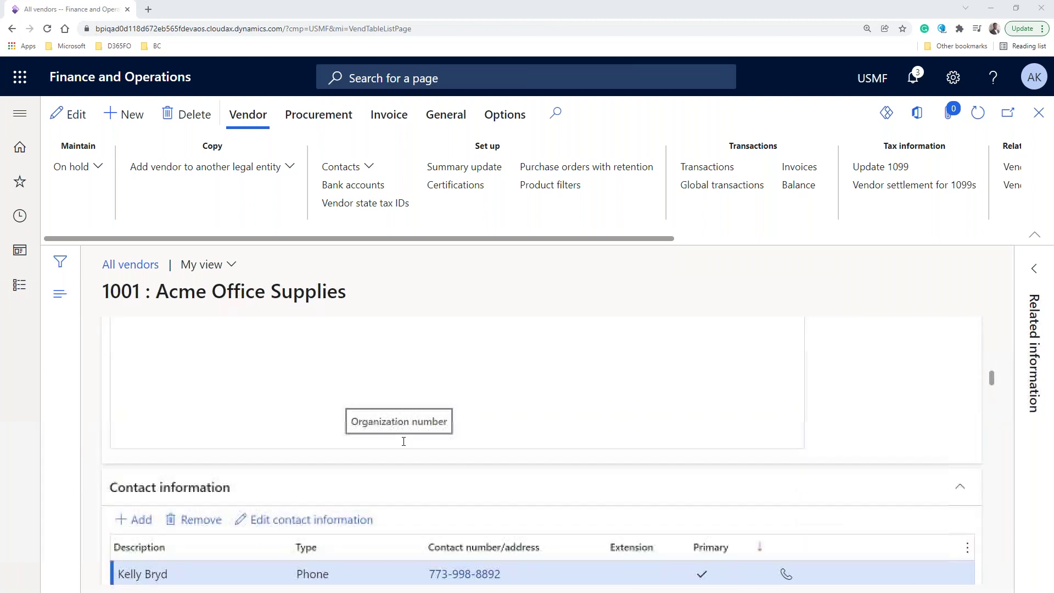
pyautogui.scroll(-4, 403, 442)
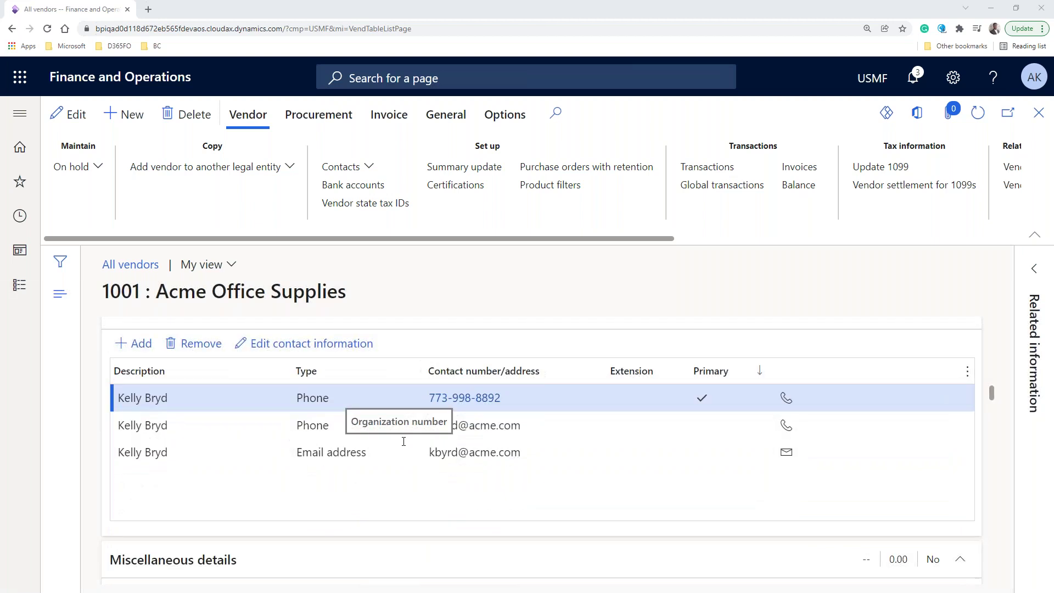
pyautogui.scroll(-2, 403, 441)
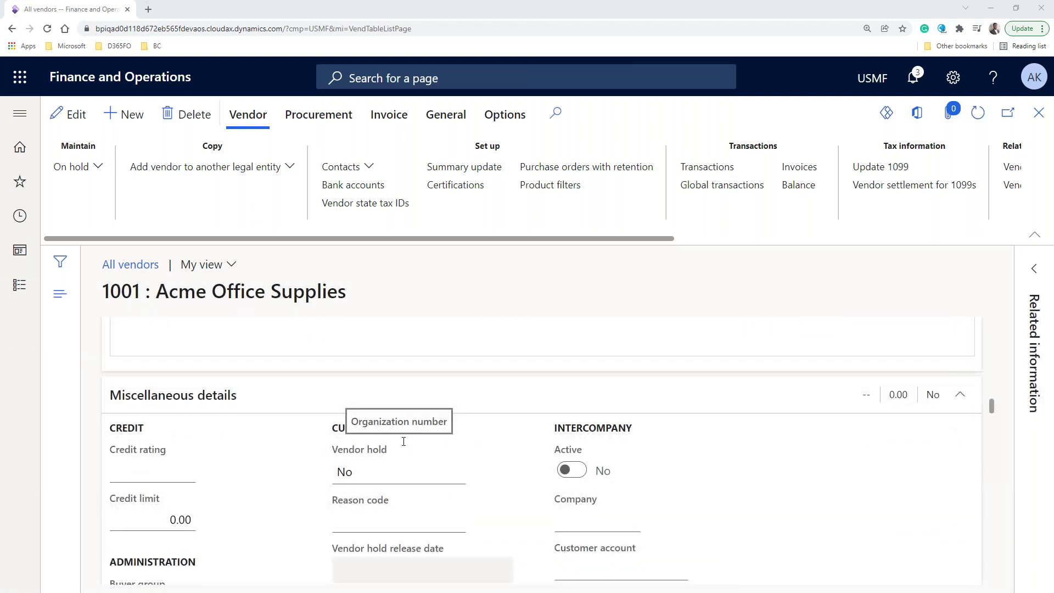
pyautogui.scroll(-5, 403, 442)
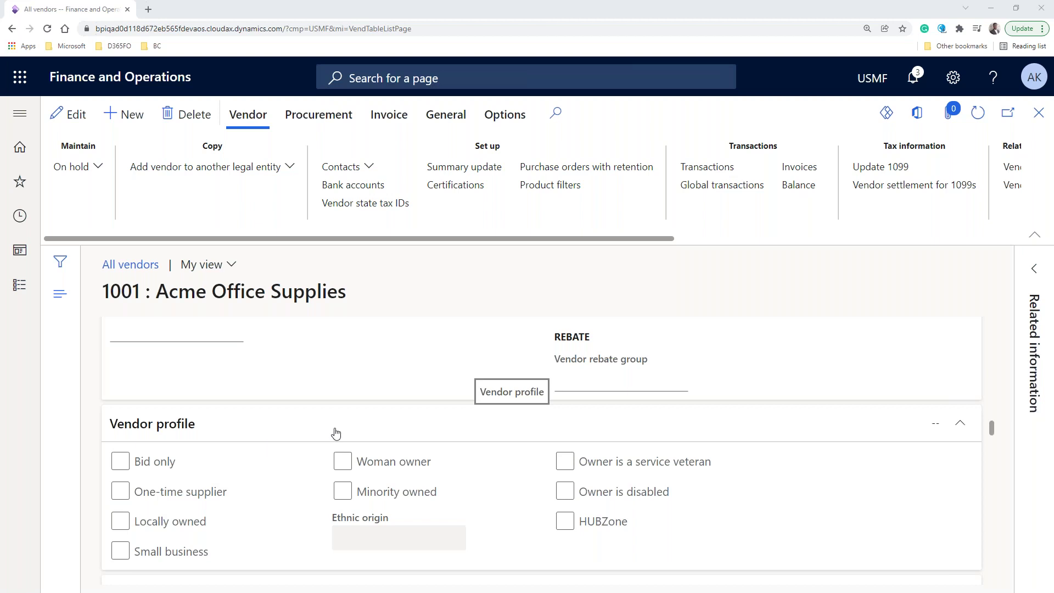
pyautogui.scroll(-4, 336, 433)
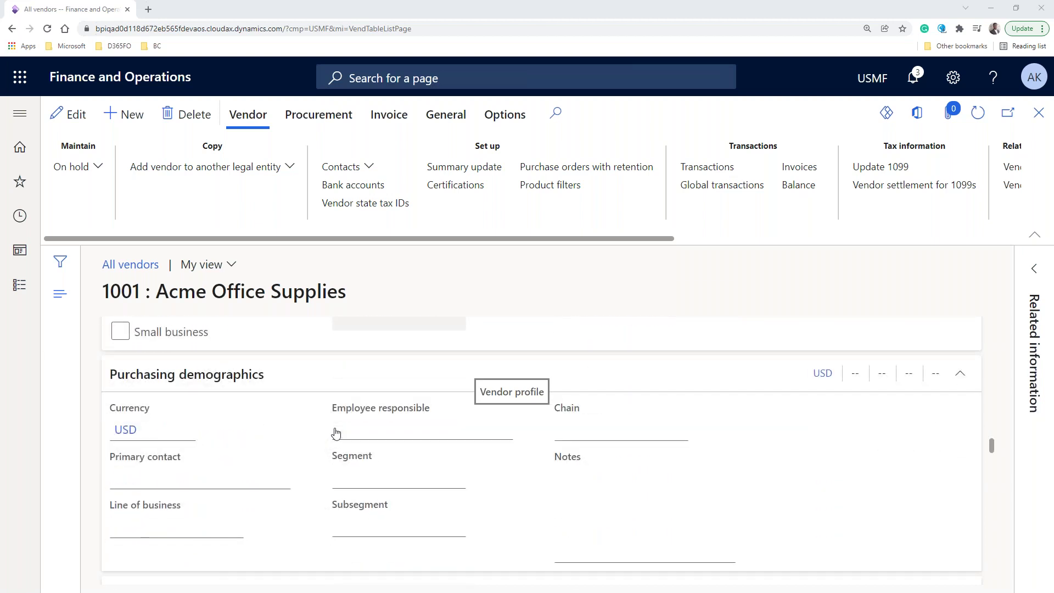
pyautogui.scroll(-5, 583, 487)
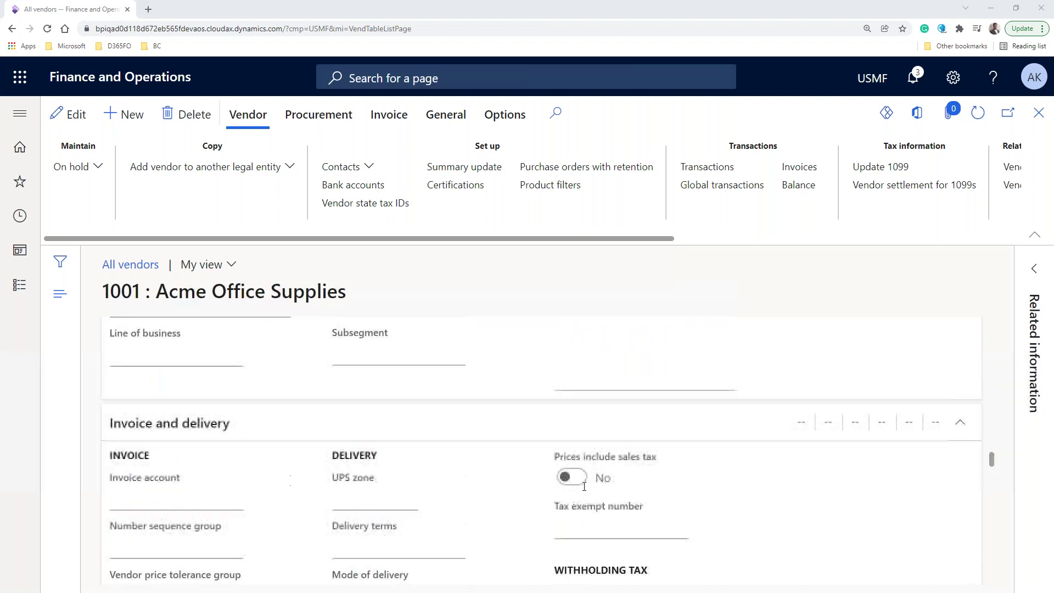
pyautogui.scroll(-1, 583, 486)
pyautogui.scroll(6, 583, 486)
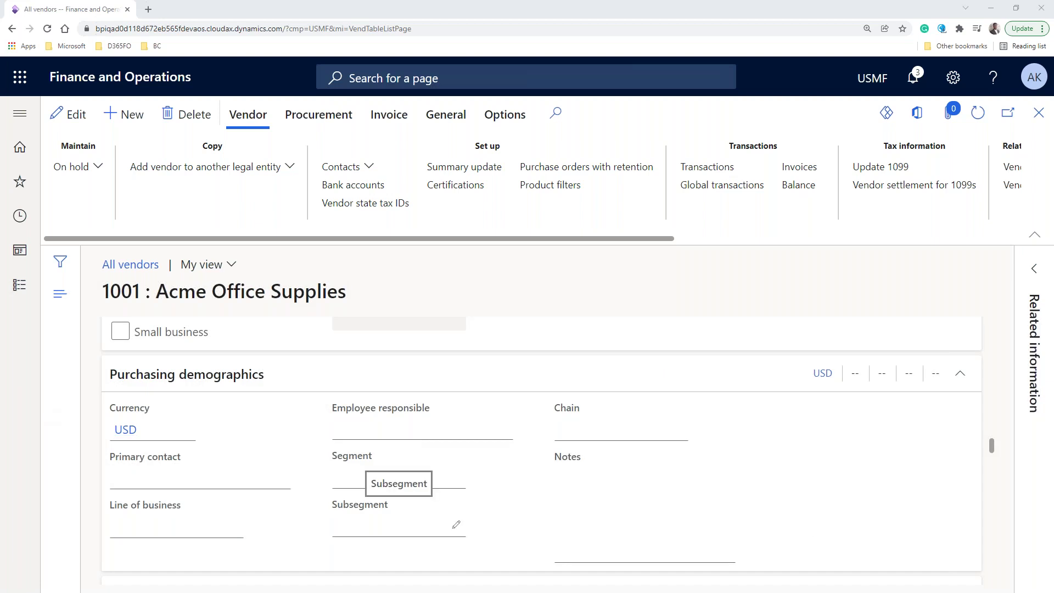
# - Review the vendor record's sections from Purchasing demographics back up to Addresses, and return down to Invoice and delivery
pyautogui.scroll(5, 399, 494)
pyautogui.scroll(5, 399, 494)
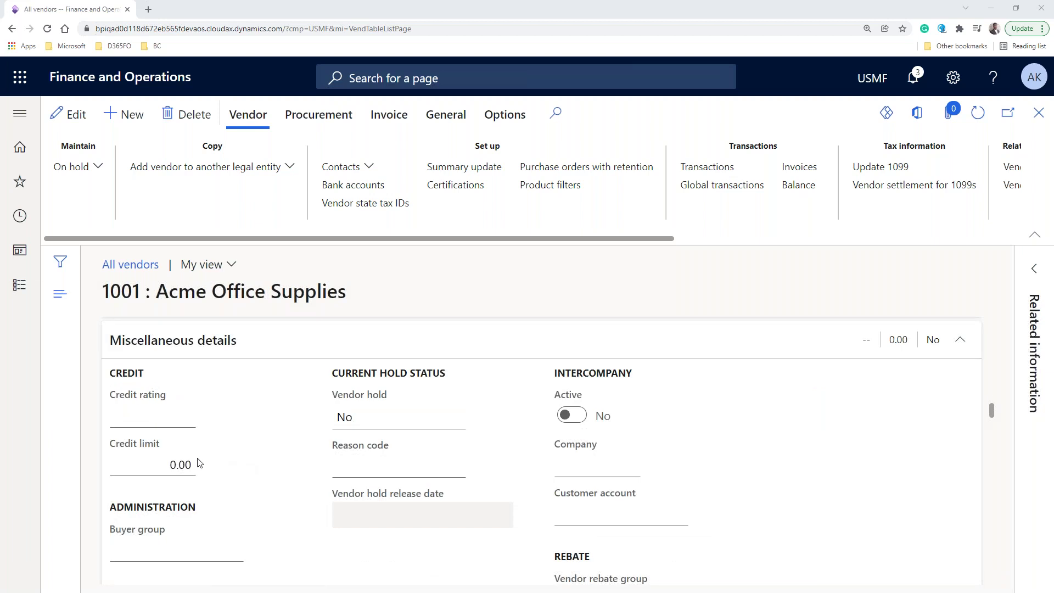
pyautogui.scroll(1, 199, 462)
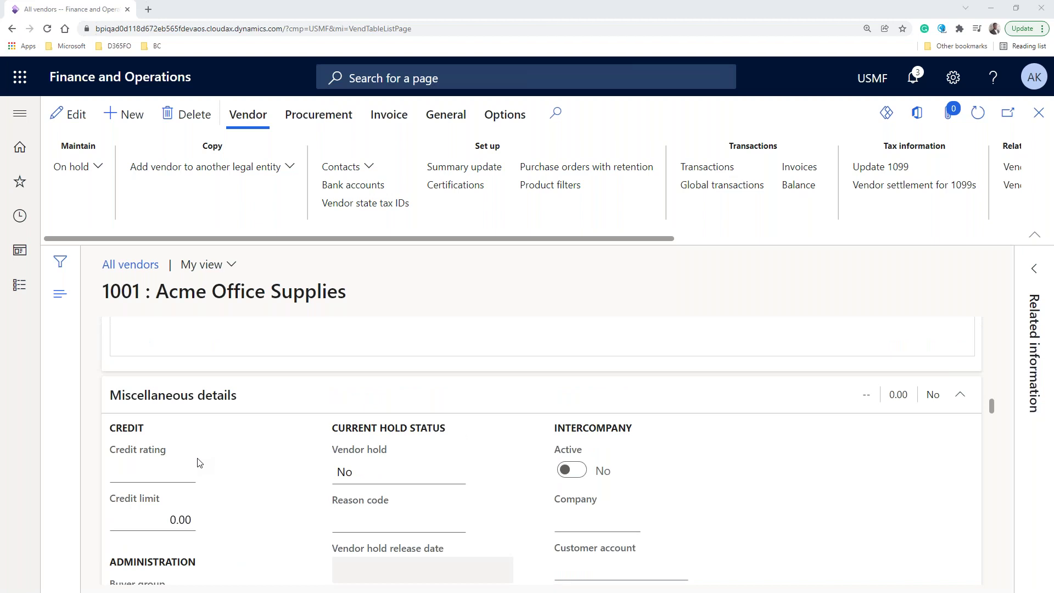
pyautogui.scroll(4, 199, 463)
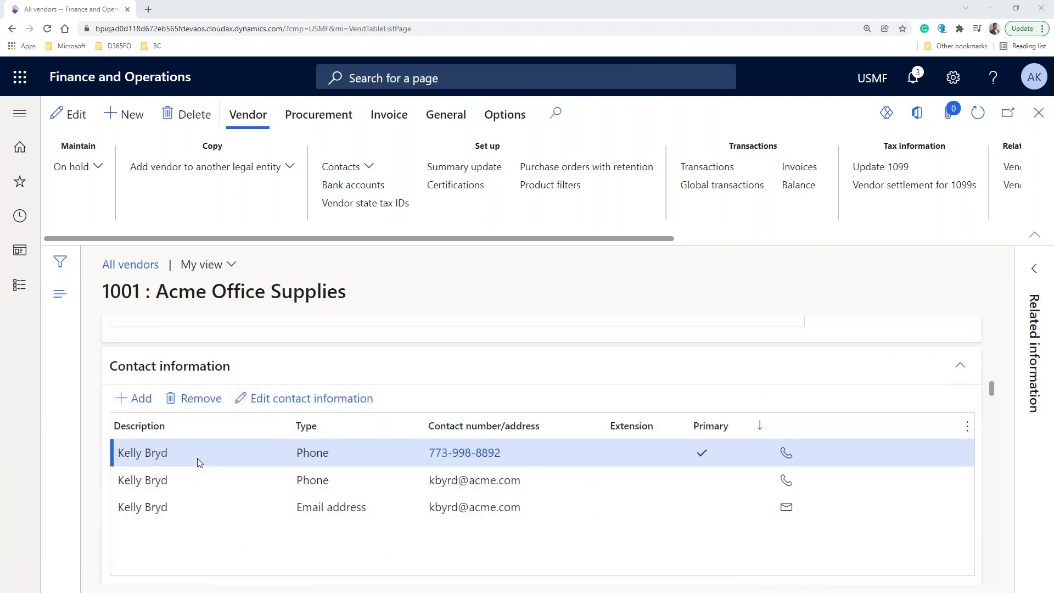
pyautogui.scroll(5, 197, 461)
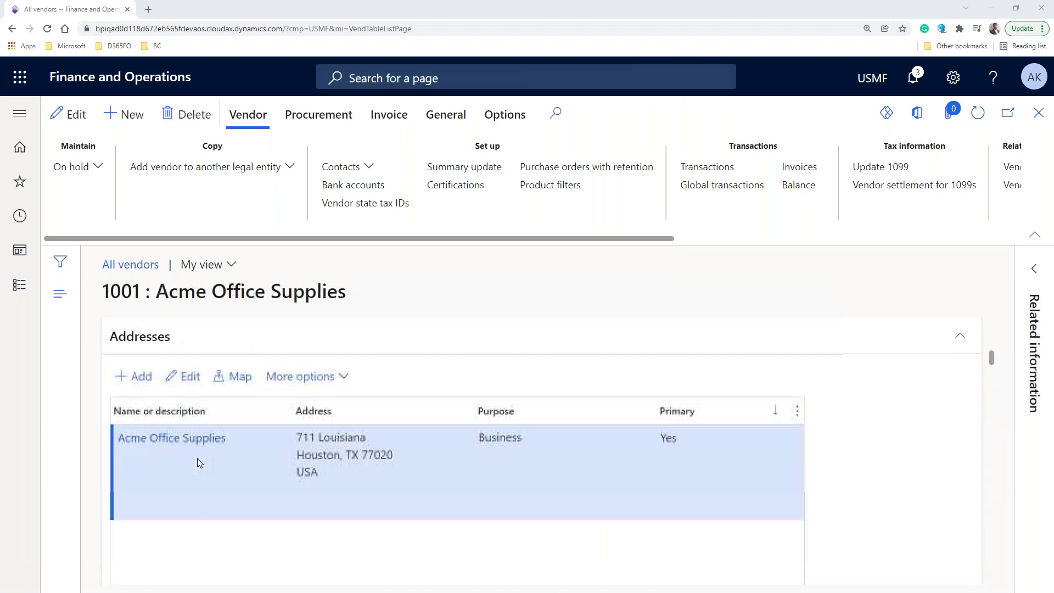
pyautogui.scroll(2, 536, 463)
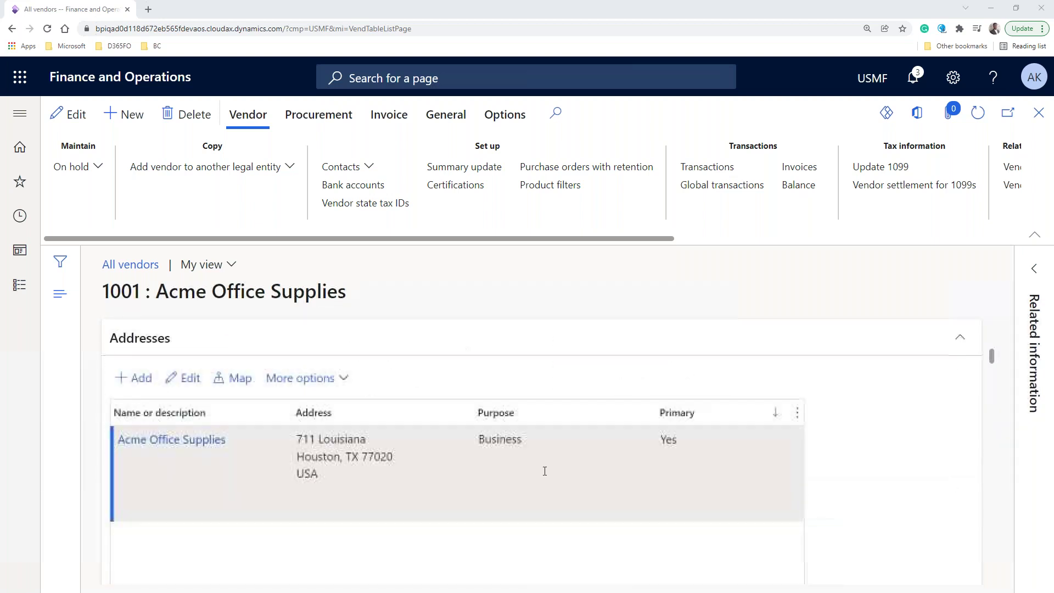
pyautogui.scroll(-8, 545, 471)
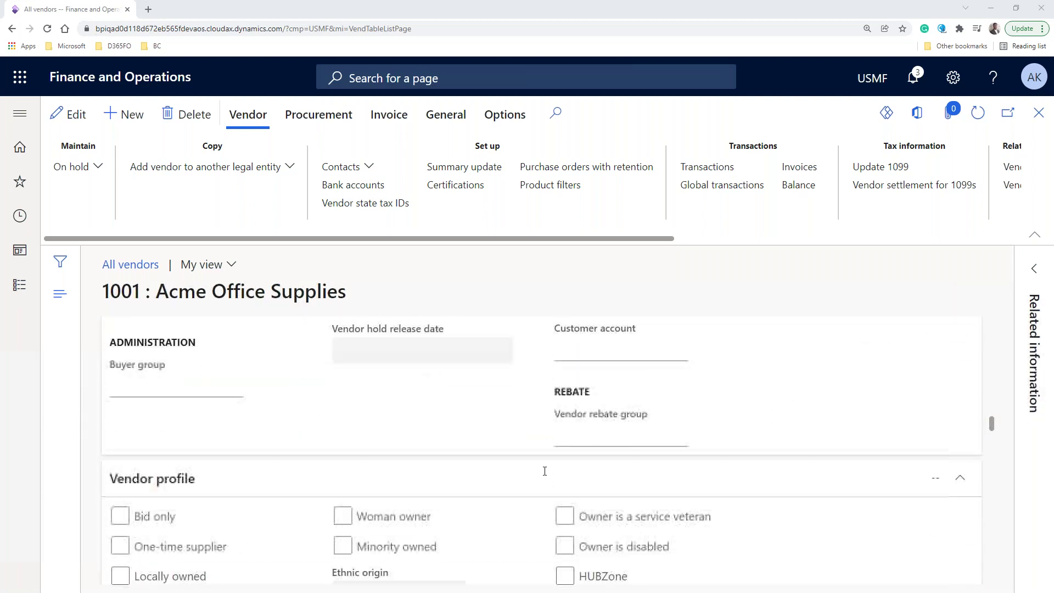
pyautogui.scroll(-8, 545, 471)
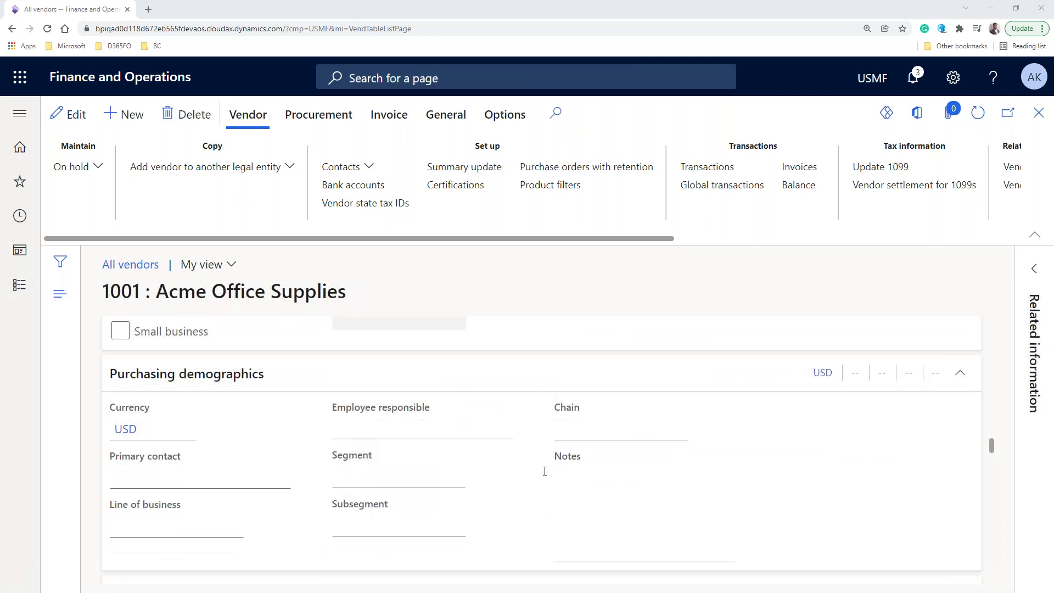
pyautogui.scroll(-5, 544, 470)
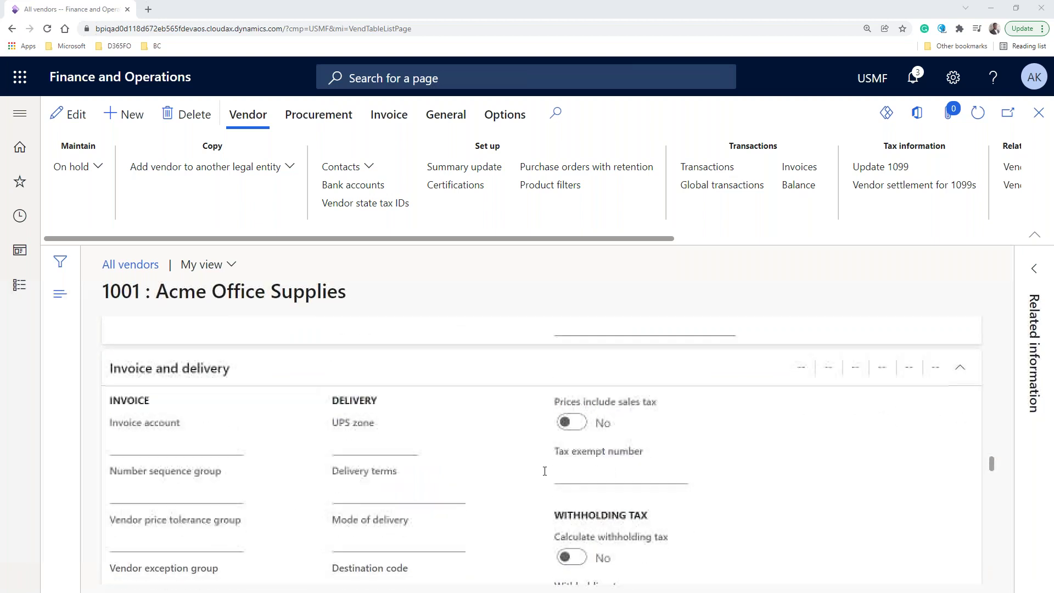
# - Examine the purchase order defaults, payment and Tax 1099 sections of the Acme Office Supplies record
pyautogui.scroll(-4, 544, 471)
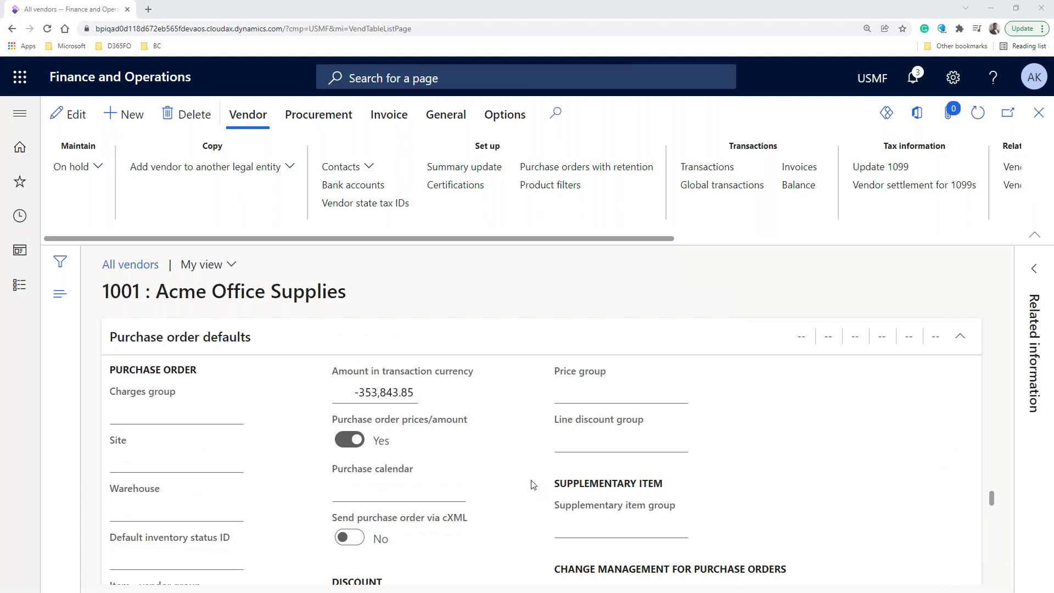
pyautogui.scroll(-3, 531, 485)
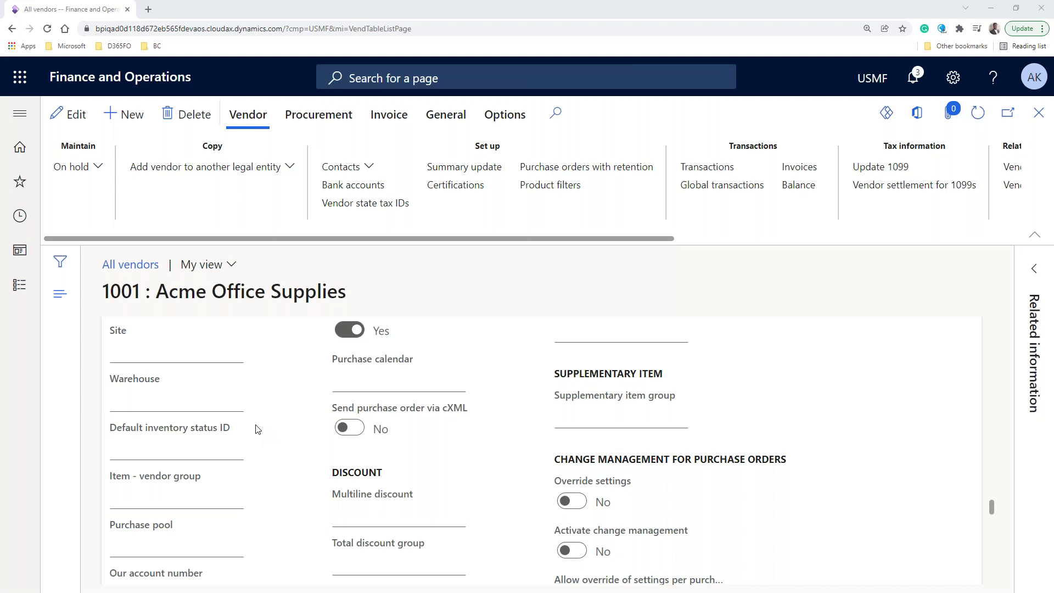
pyautogui.scroll(-2, 608, 485)
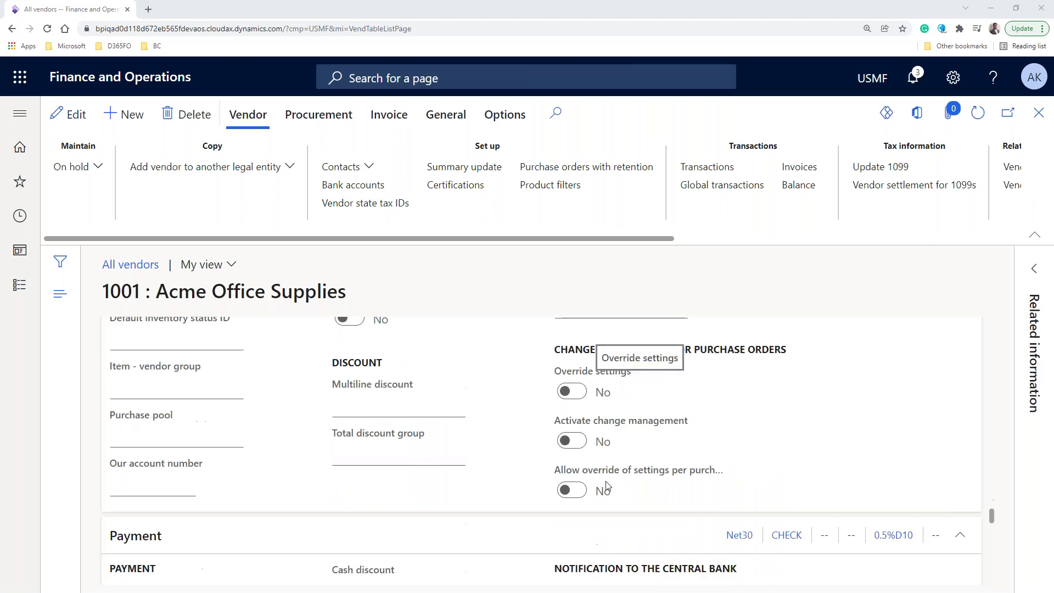
pyautogui.scroll(-3, 608, 484)
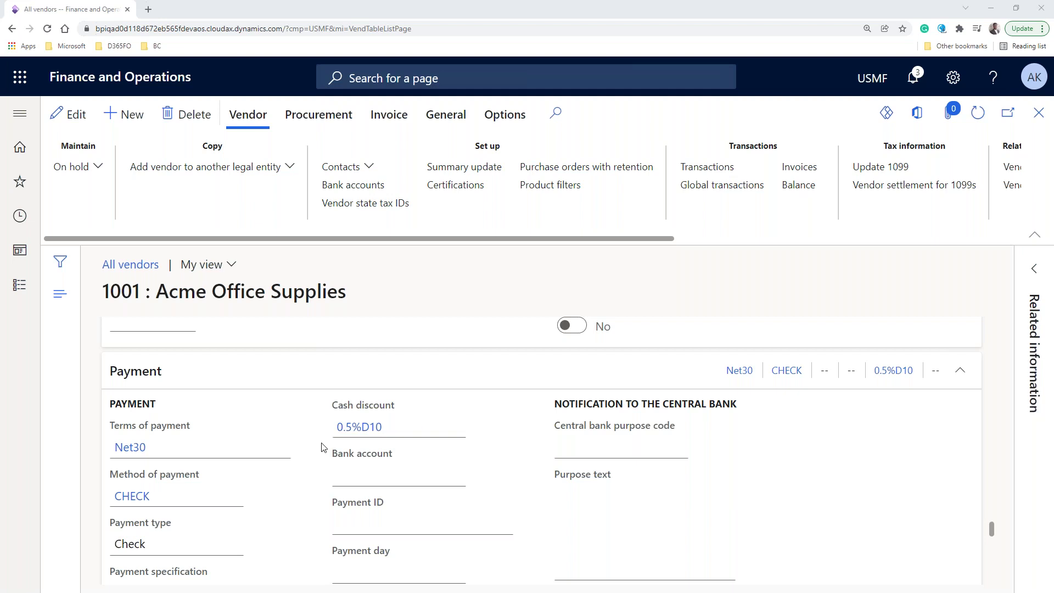
pyautogui.scroll(-4, 484, 512)
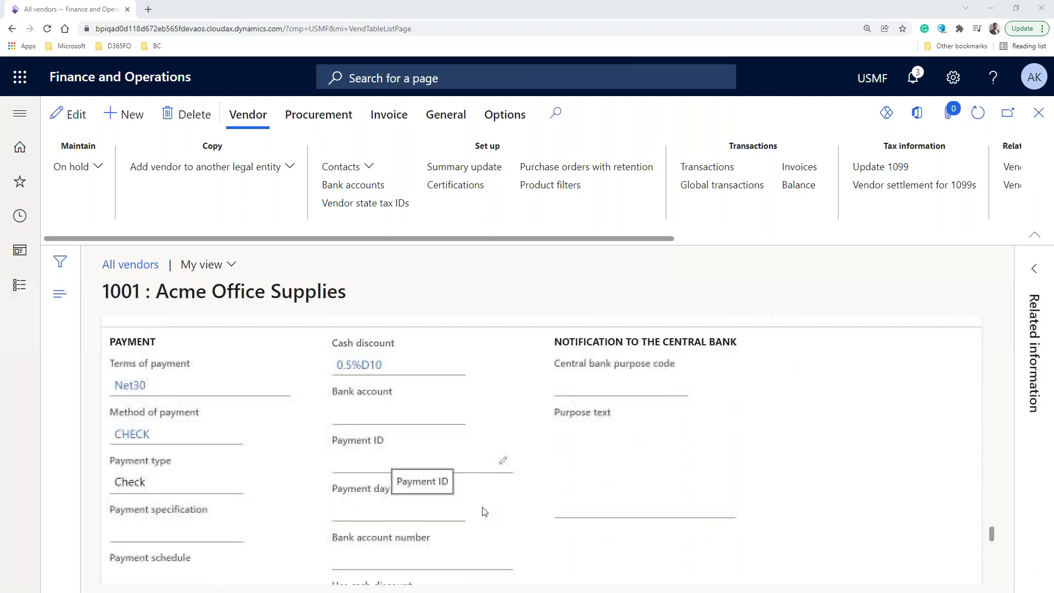
pyautogui.scroll(-1, 484, 511)
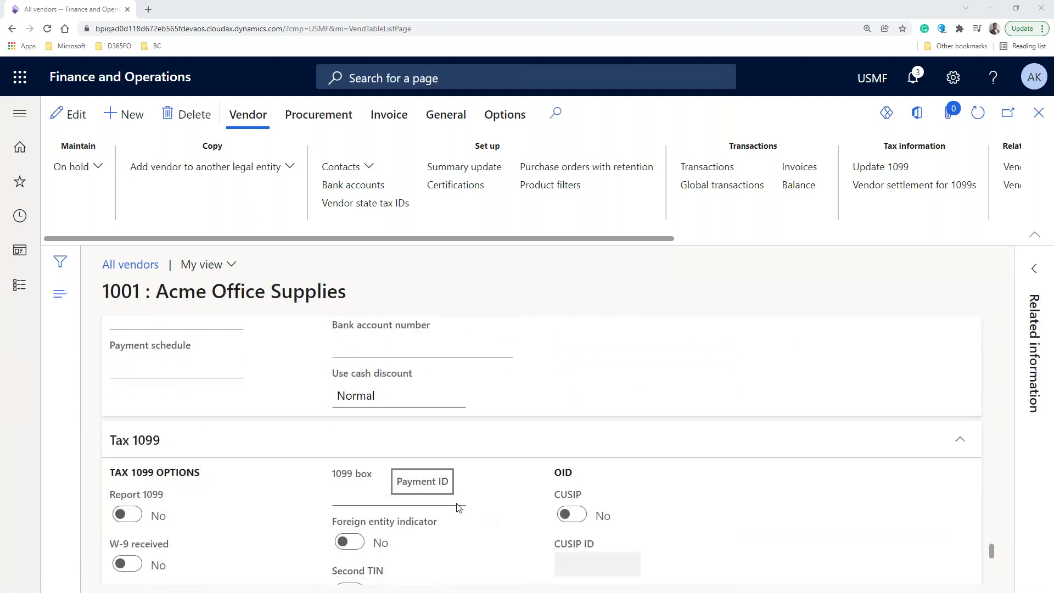
pyautogui.scroll(-2, 169, 455)
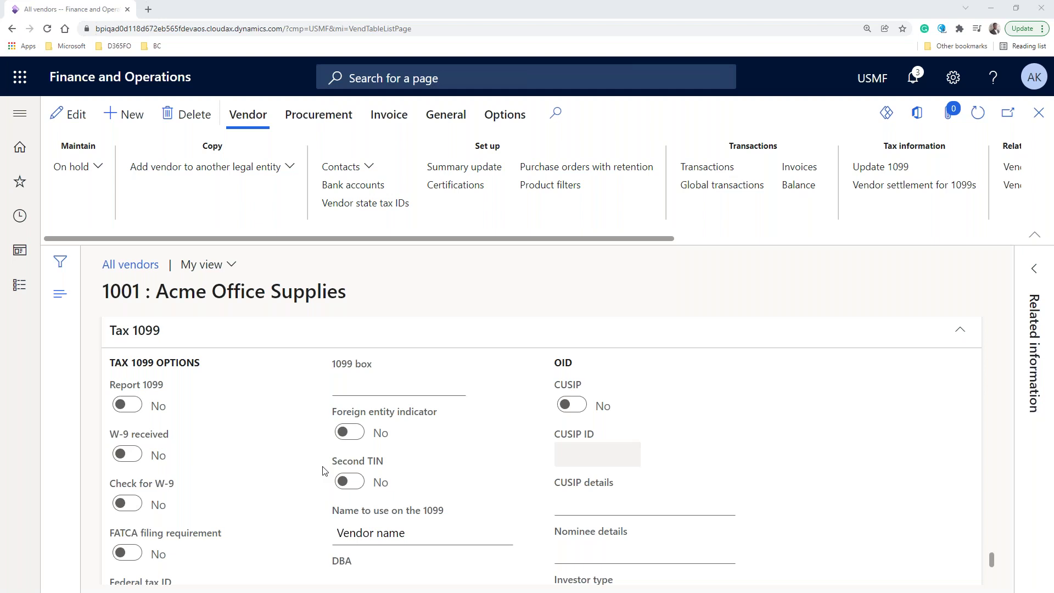
pyautogui.scroll(-3, 324, 470)
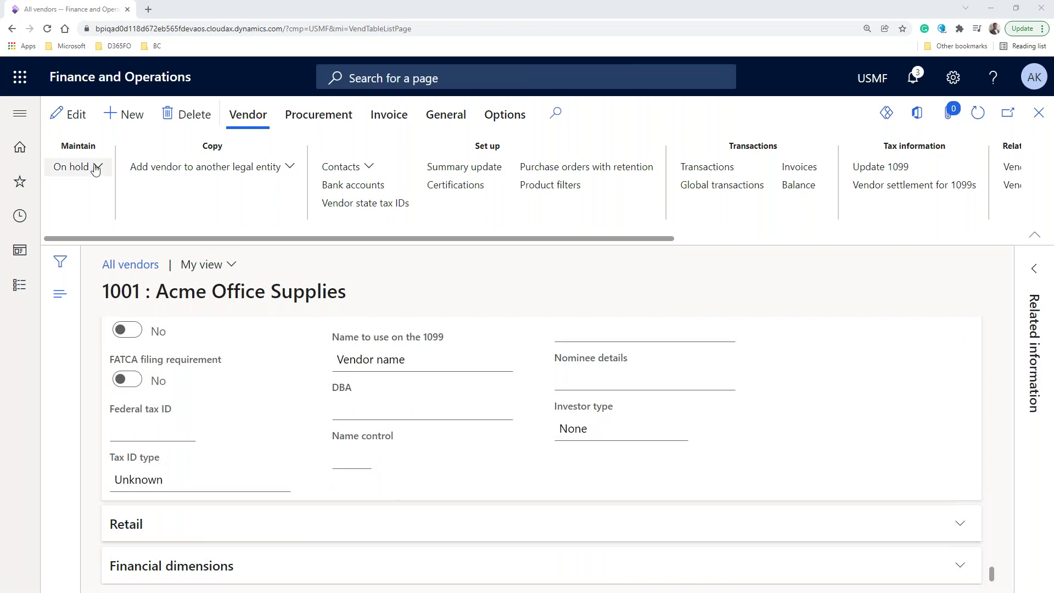
# - Leave the vendor record and open the All customers list from the Accounts receivable module
pyautogui.click(402, 182)
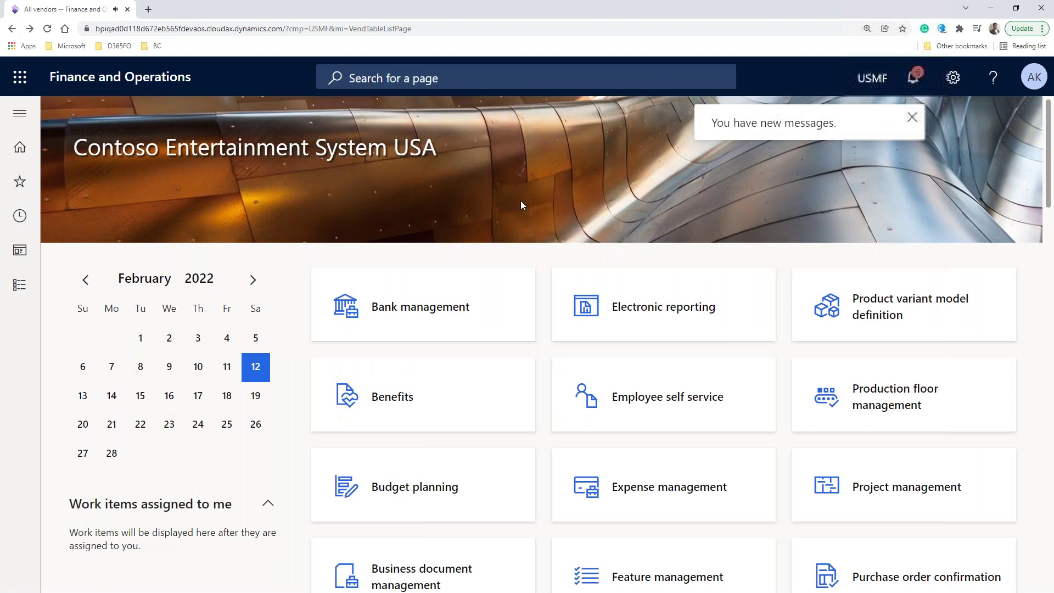
pyautogui.click(24, 288)
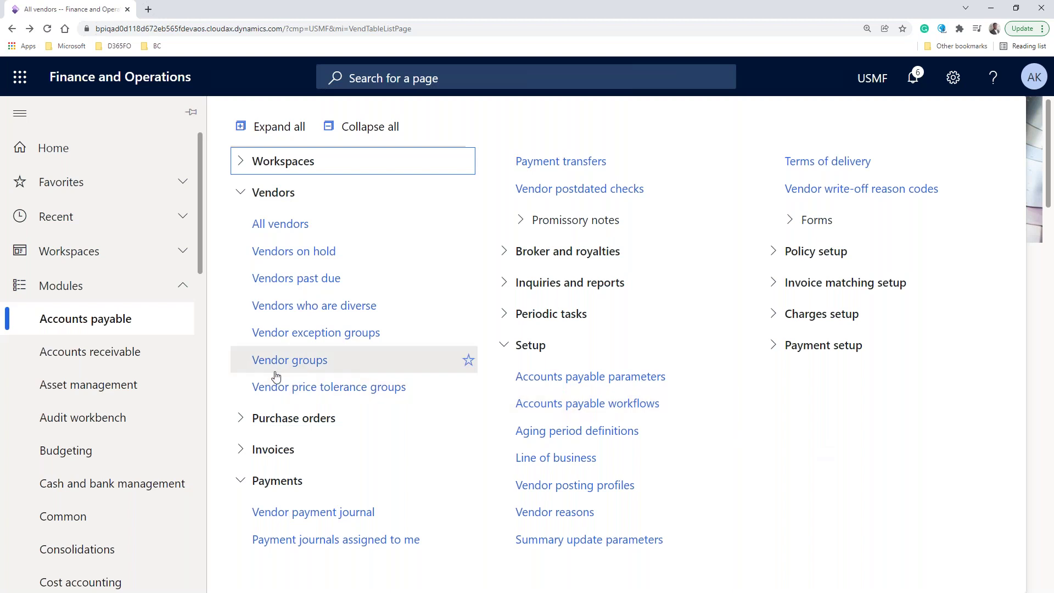
pyautogui.click(122, 363)
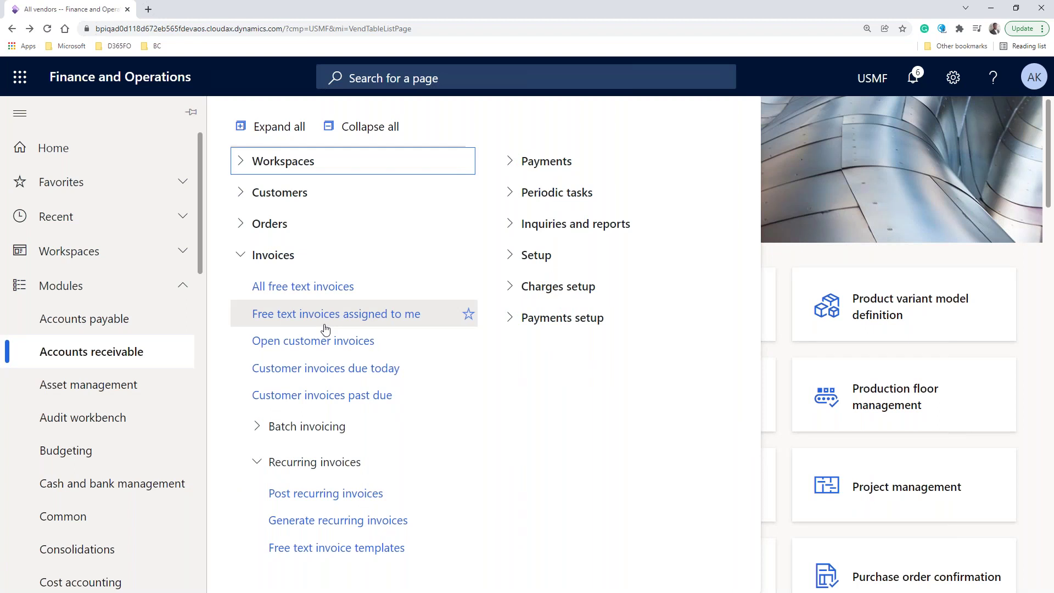
pyautogui.click(277, 193)
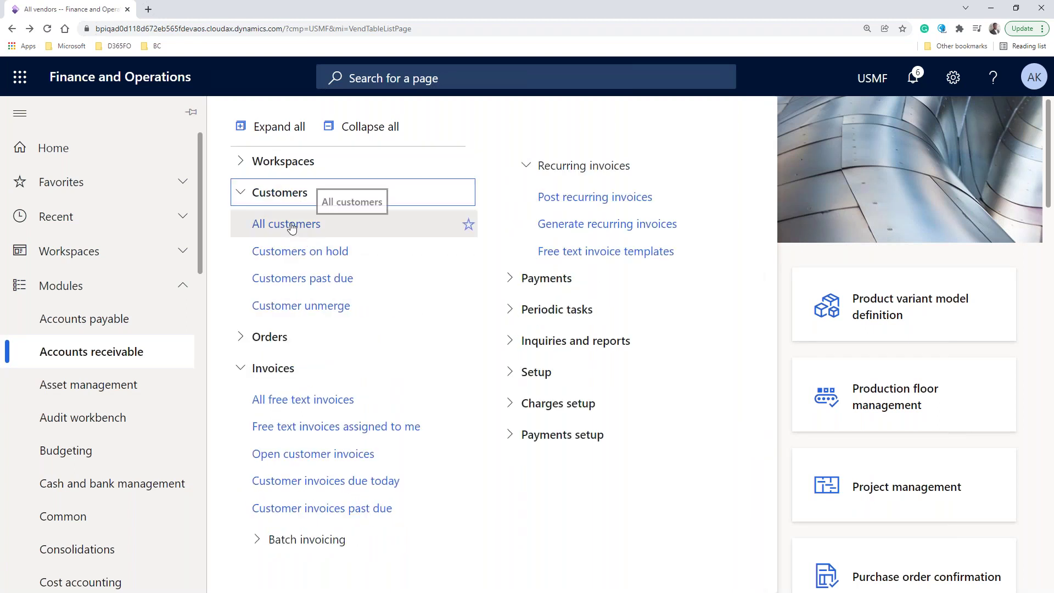
pyautogui.click(292, 227)
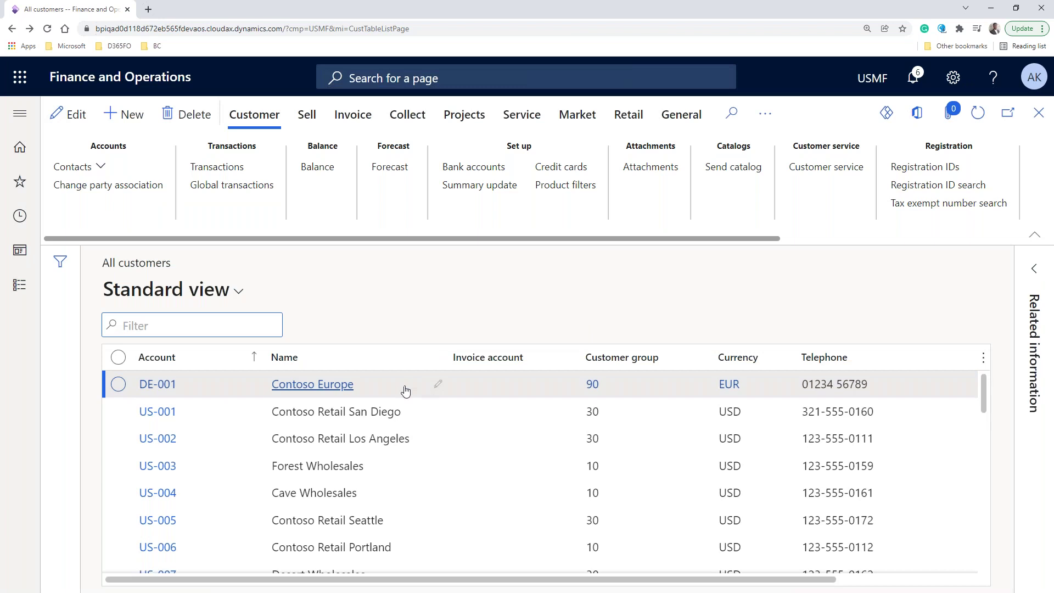
# - Open the Contoso Retail San Diego customer record and show the additional fields of its General section
pyautogui.click(368, 413)
pyautogui.click(158, 412)
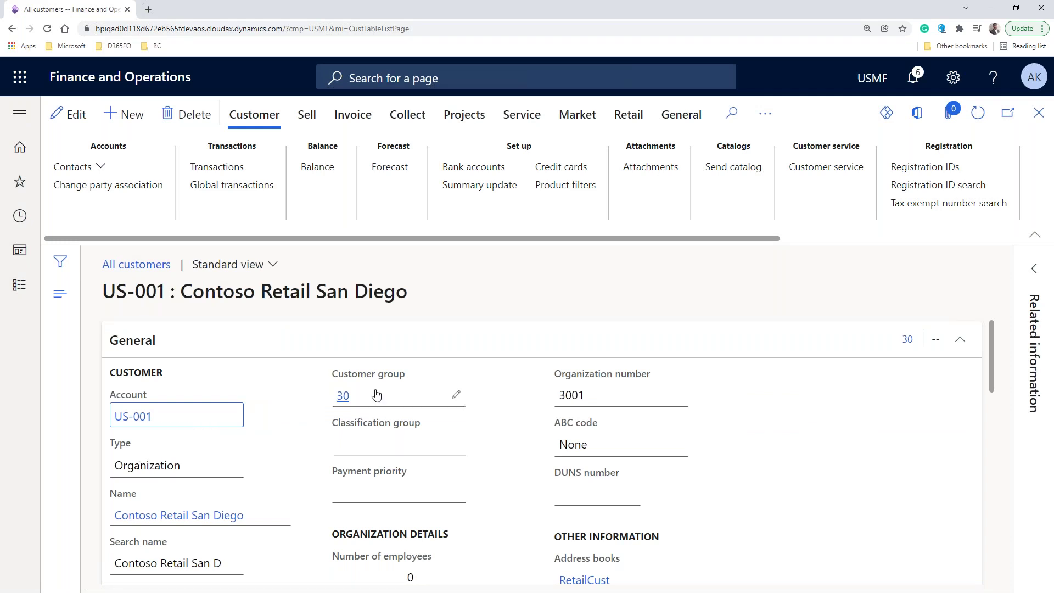
pyautogui.scroll(-5, 463, 488)
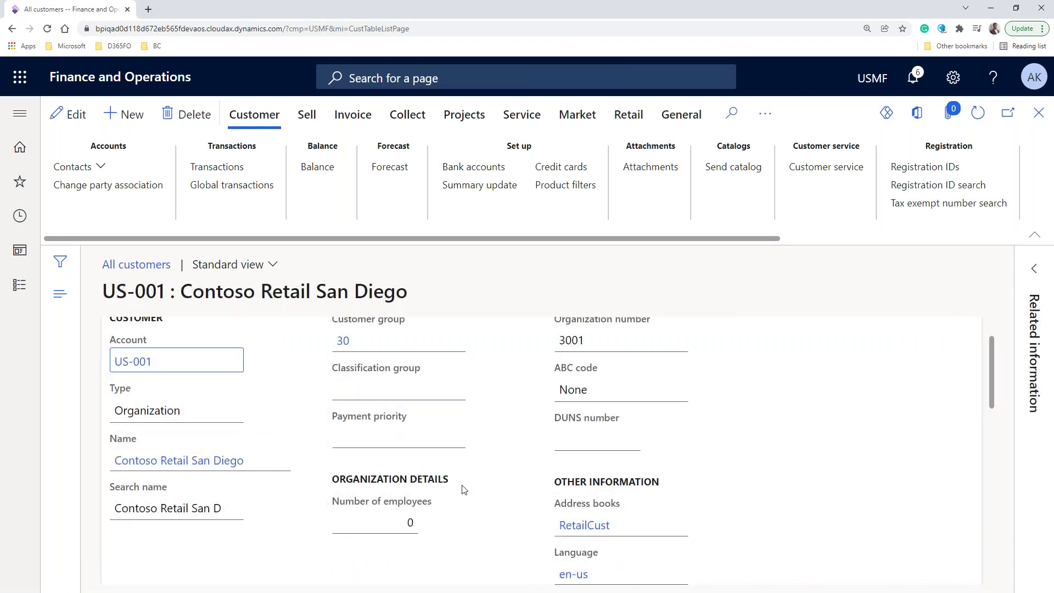
pyautogui.click(211, 386)
pyautogui.scroll(2, 379, 409)
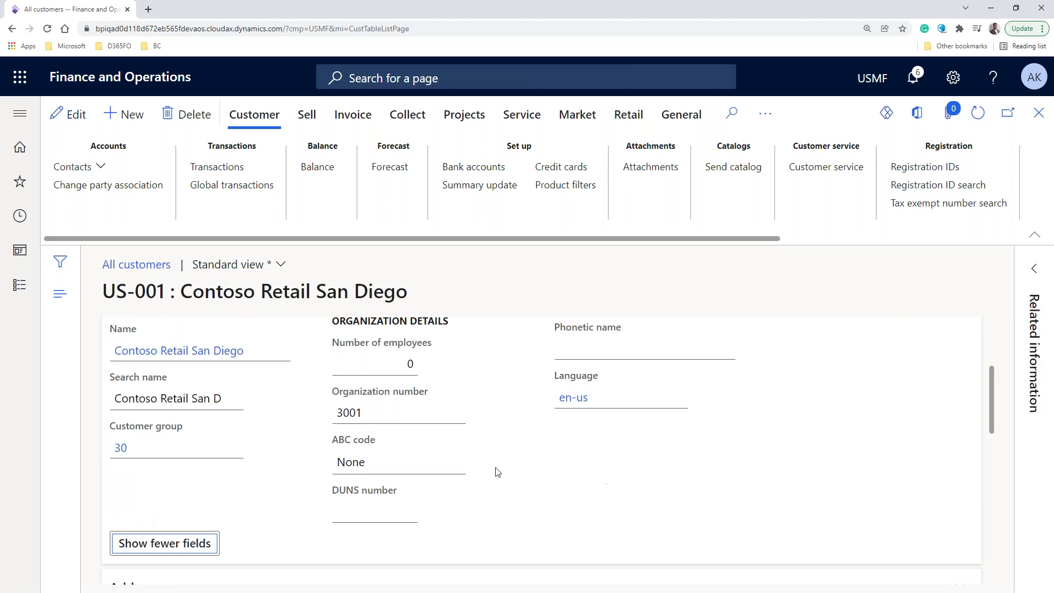
pyautogui.scroll(-4, 499, 472)
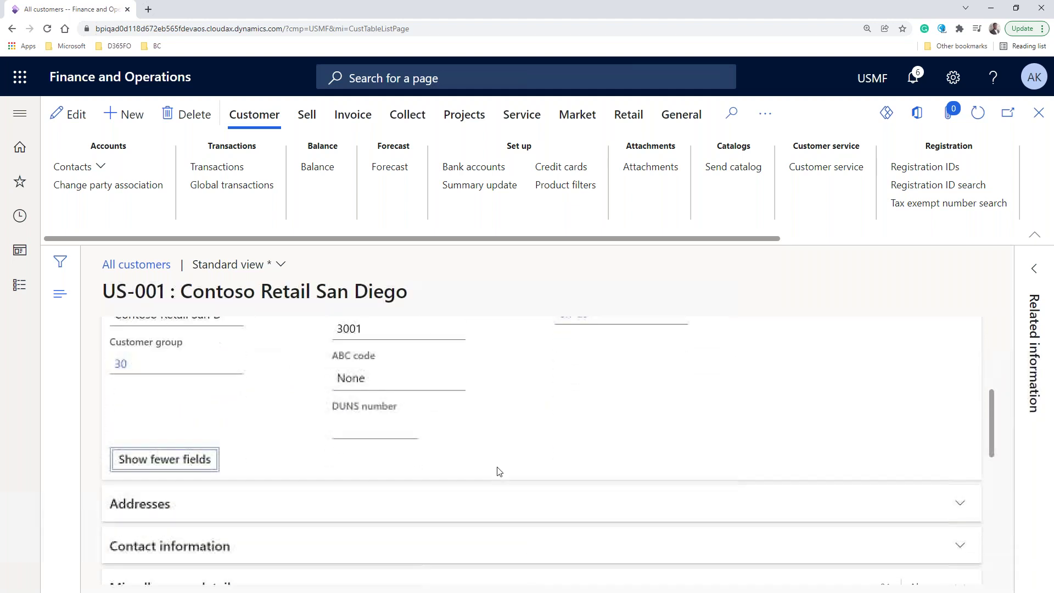
# - Expand the customer's Addresses section and look through the remaining sections down to Retail
pyautogui.click(289, 377)
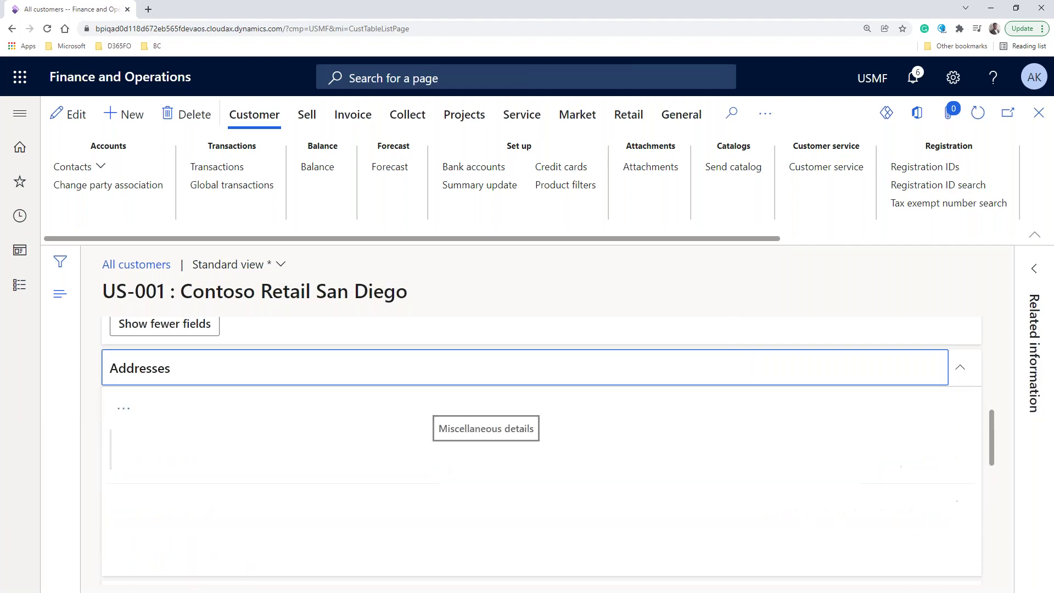
pyautogui.scroll(-3, 441, 469)
pyautogui.scroll(-5, 541, 450)
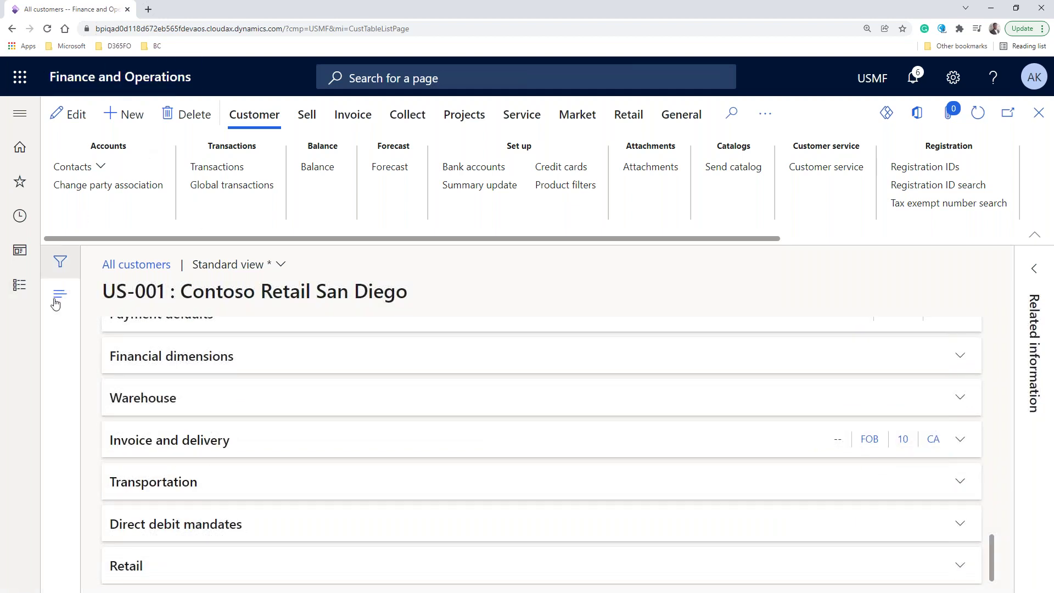
# - Open the list of modules and survey it from Accounts payable down to Warehouse management and back up
pyautogui.click(20, 284)
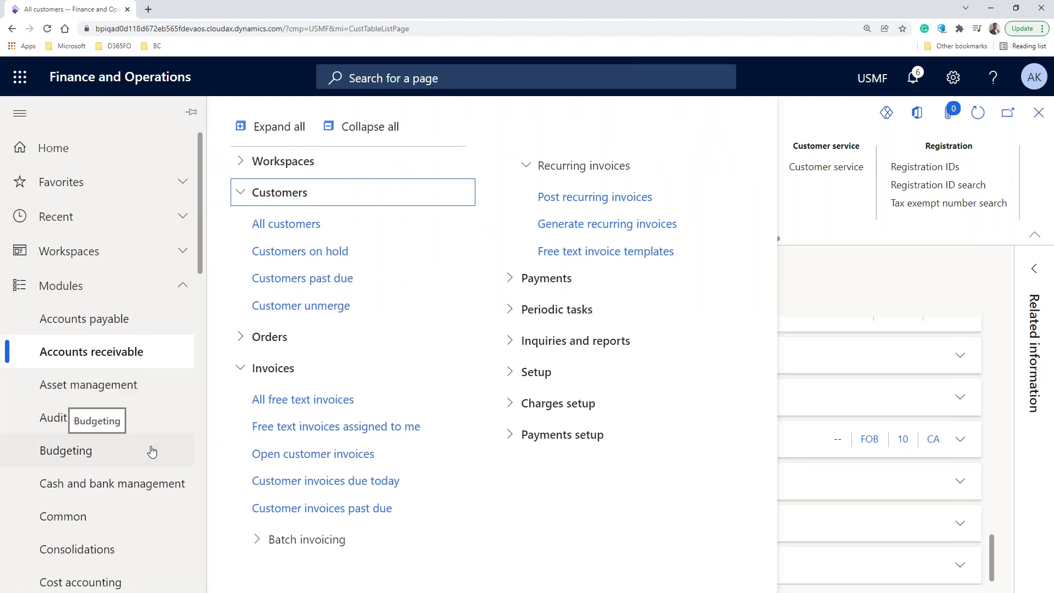
pyautogui.scroll(-2, 152, 451)
pyautogui.scroll(-3, 152, 451)
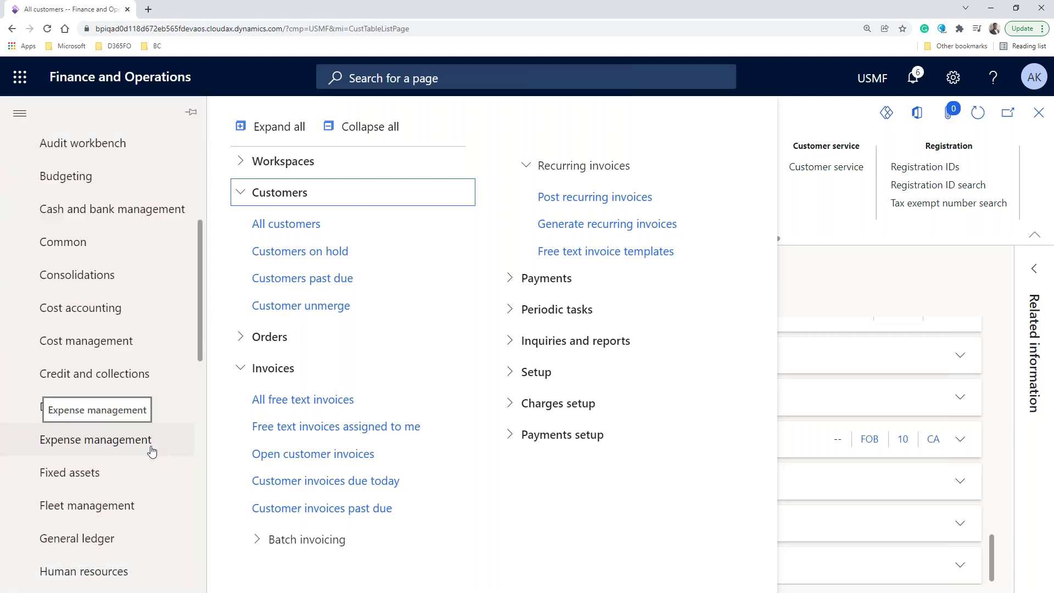
pyautogui.scroll(-3, 152, 451)
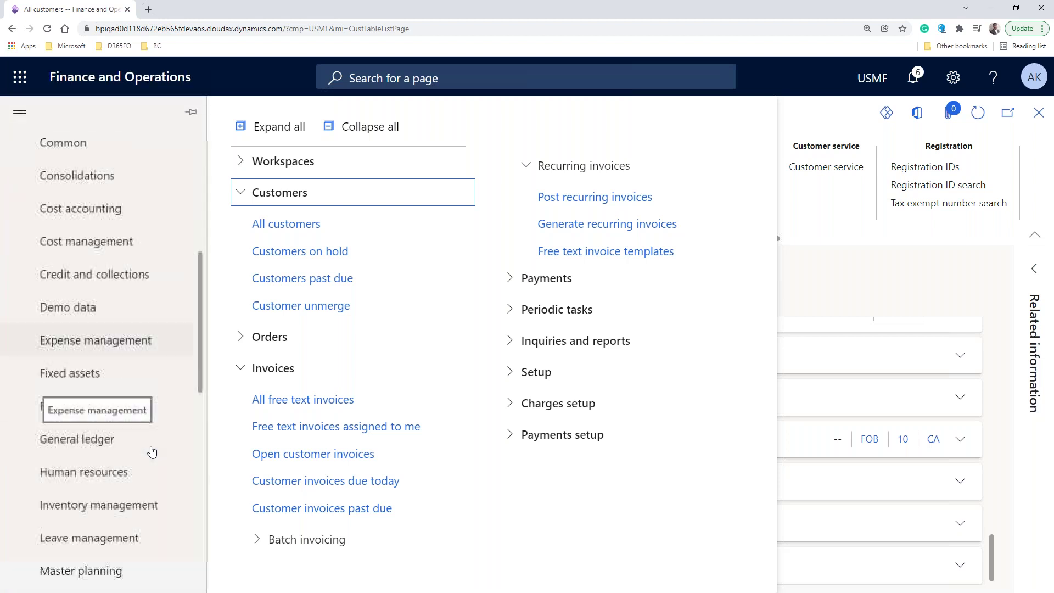
pyautogui.scroll(-2, 152, 451)
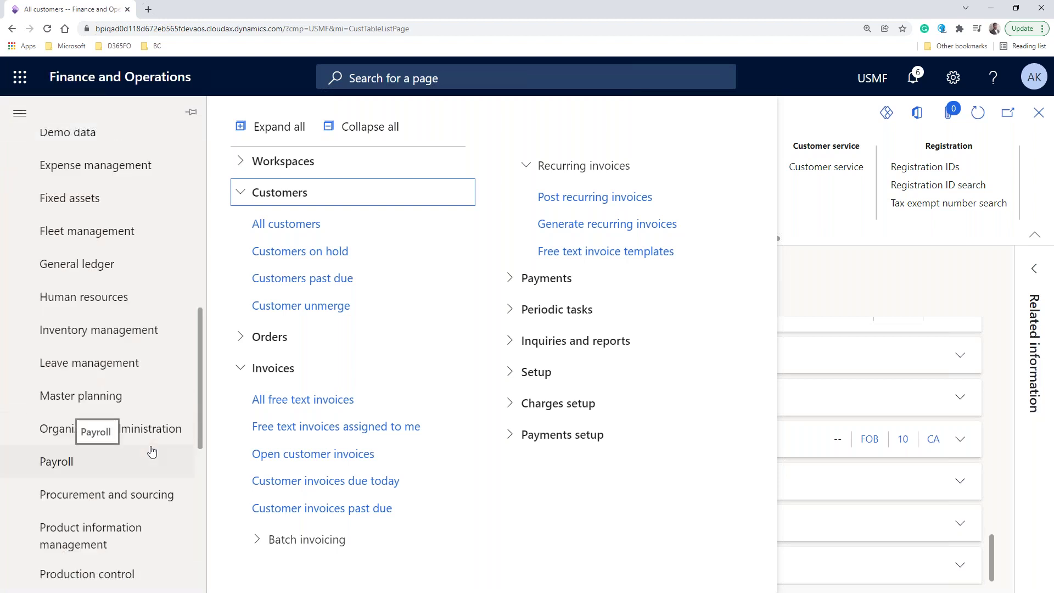
pyautogui.scroll(-8, 152, 452)
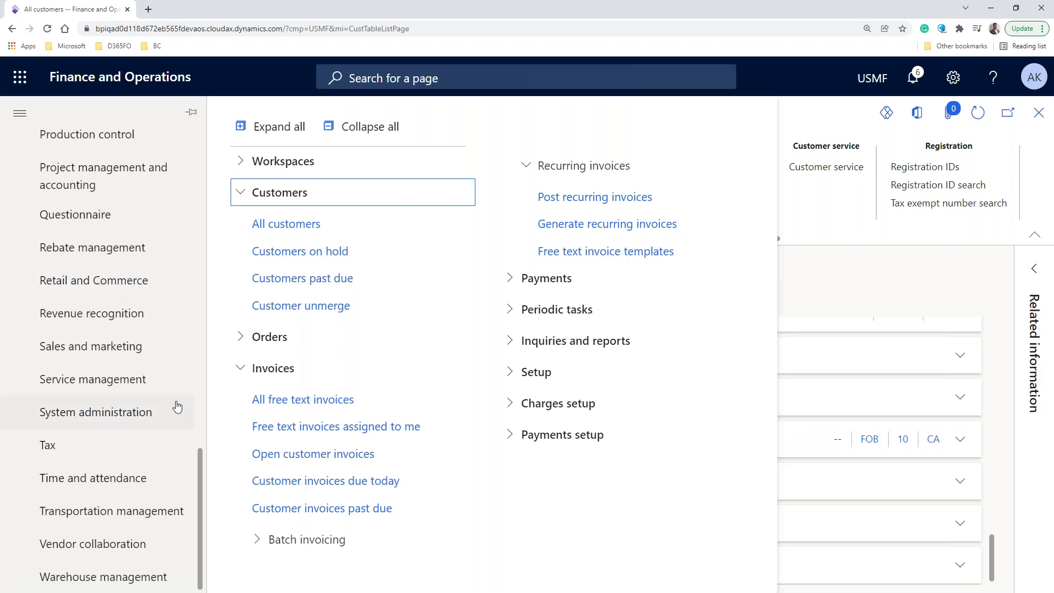
pyautogui.scroll(10, 177, 406)
pyautogui.scroll(4, 177, 384)
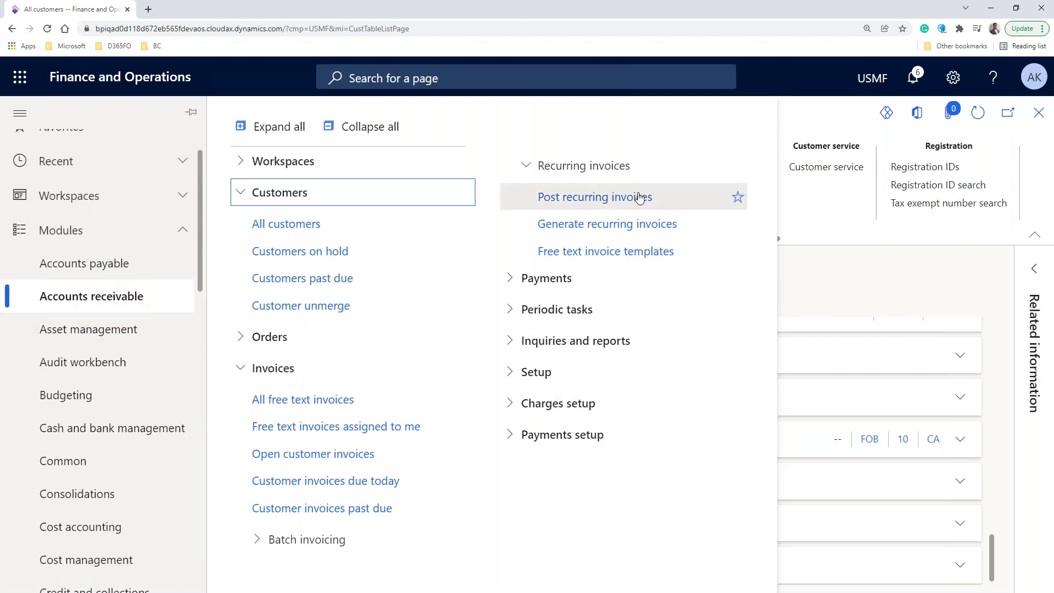
# - Go through the module list again, examining the finance, inventory, procurement, production and retail modules
pyautogui.scroll(-8, 118, 308)
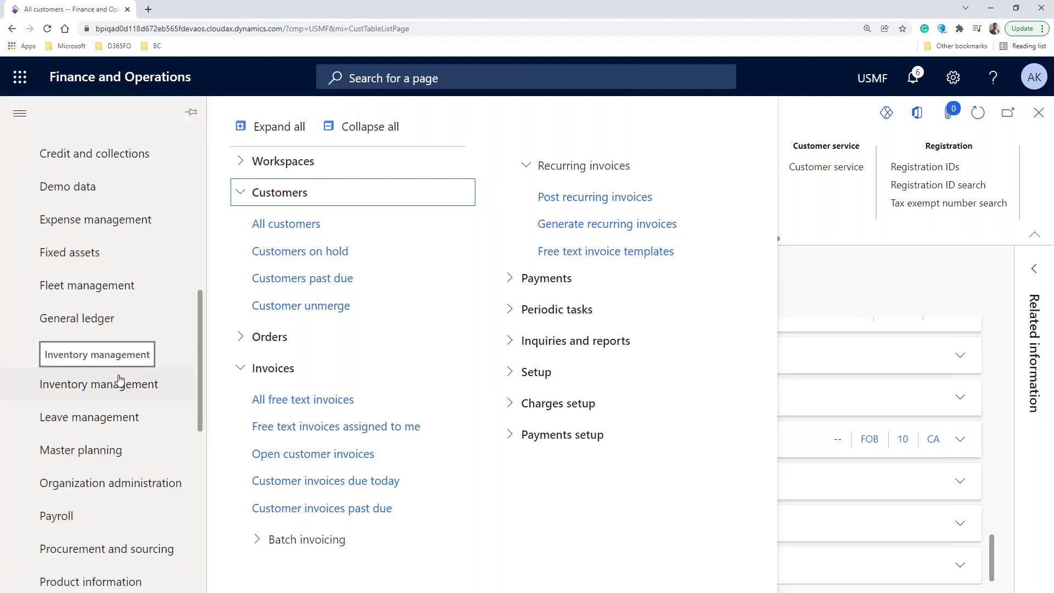
pyautogui.scroll(-2, 119, 379)
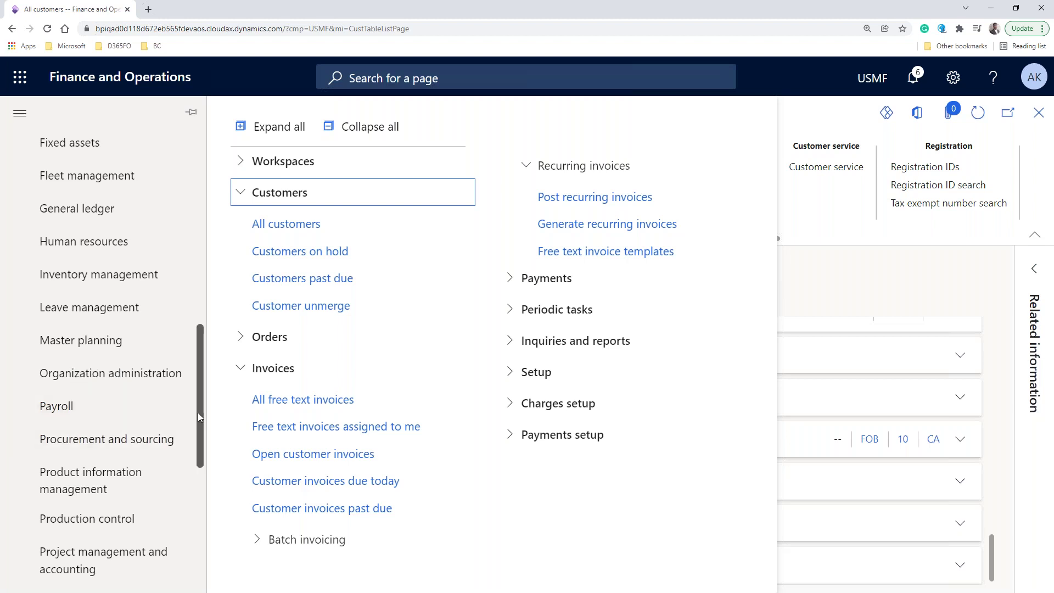
pyautogui.moveTo(199, 411); pyautogui.dragTo(200, 420)
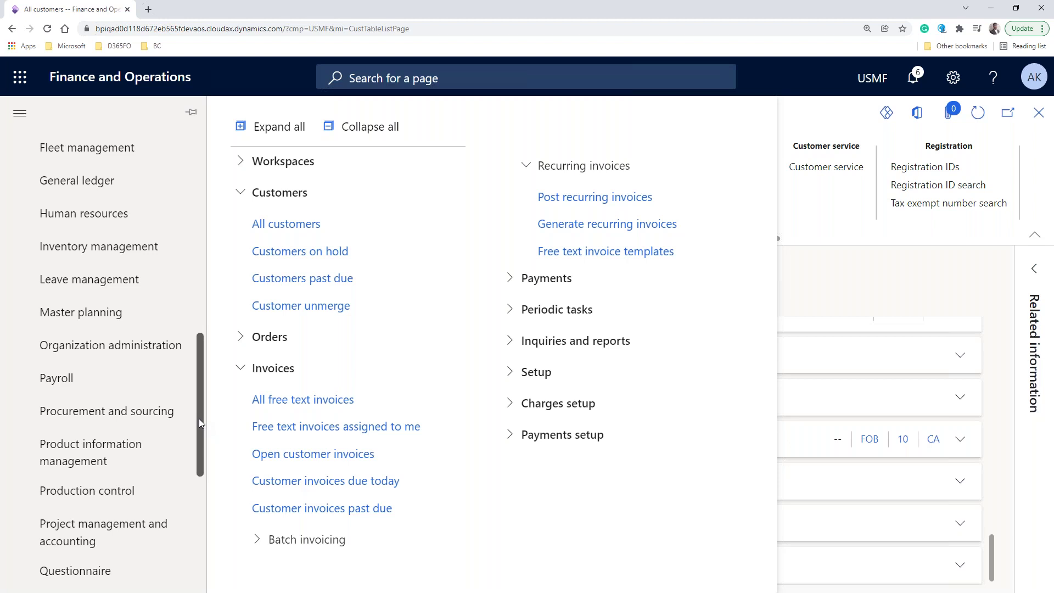
pyautogui.moveTo(199, 420); pyautogui.dragTo(199, 441)
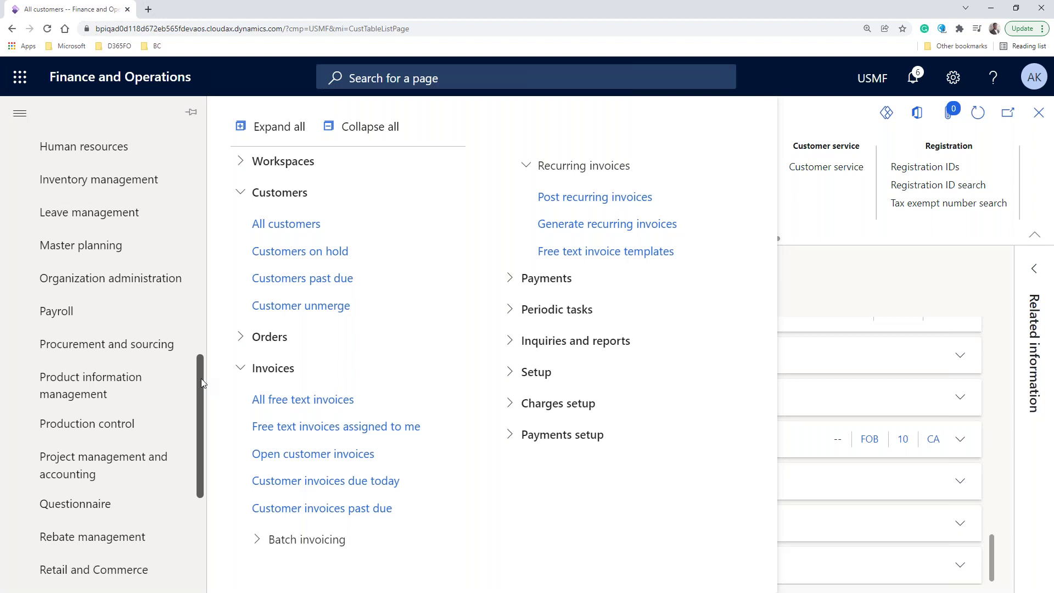
pyautogui.scroll(5, 201, 378)
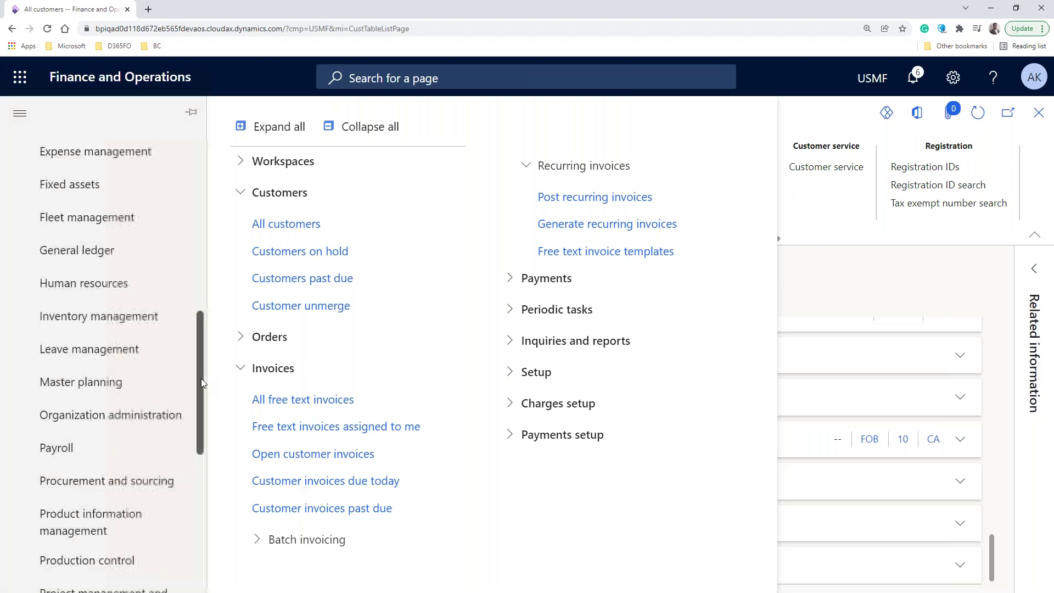
pyautogui.scroll(8, 187, 368)
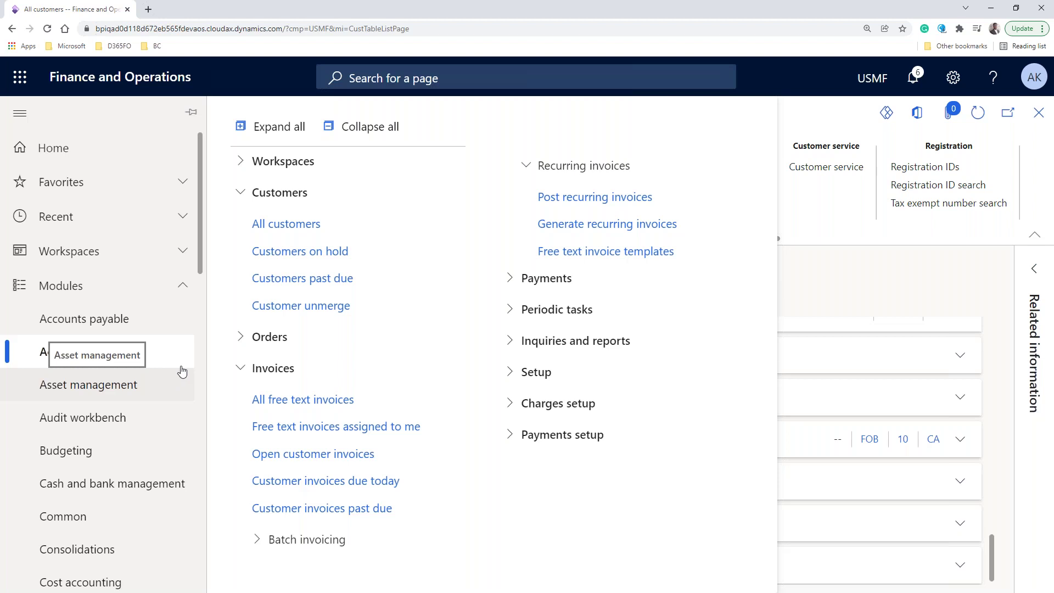
pyautogui.moveTo(202, 271); pyautogui.dragTo(203, 351)
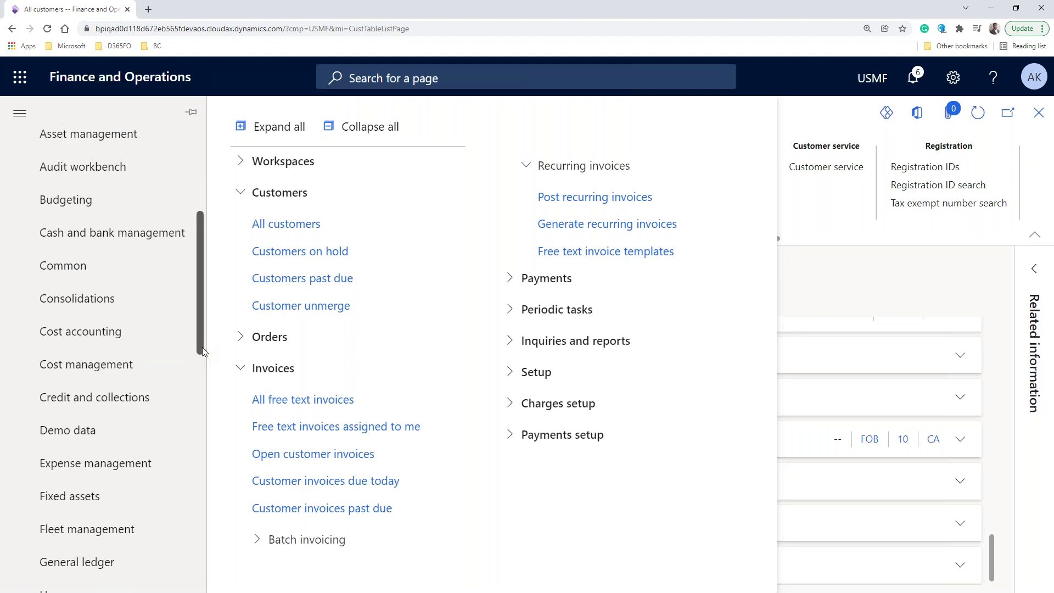